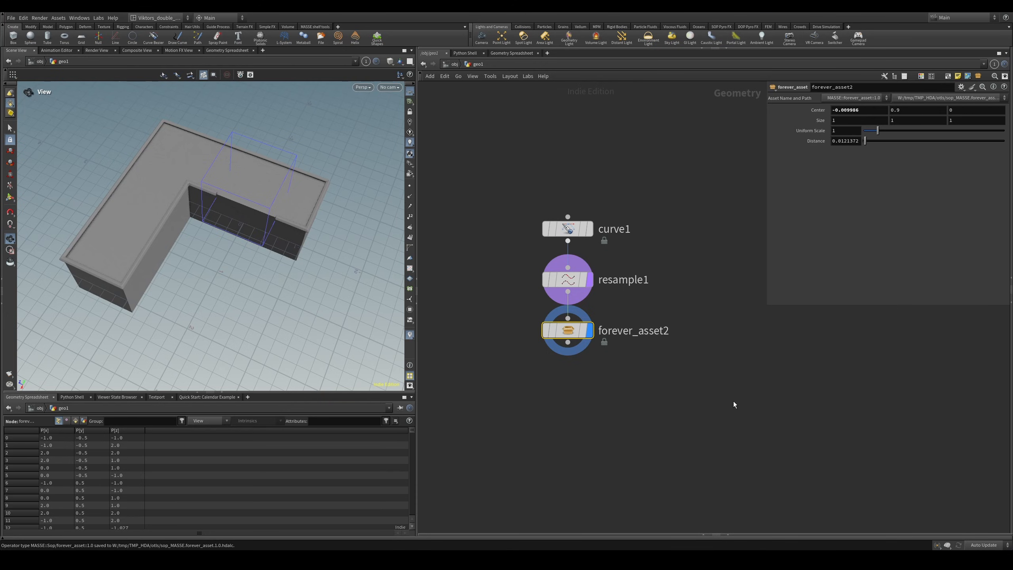
middle_drag(666, 396, 686, 404)
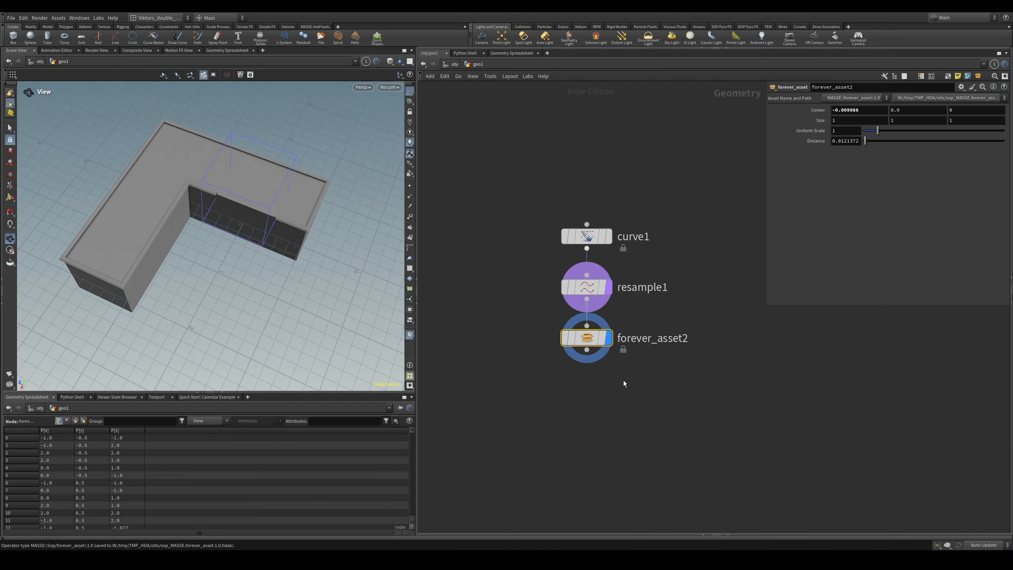
scroll(642, 423, down, 5)
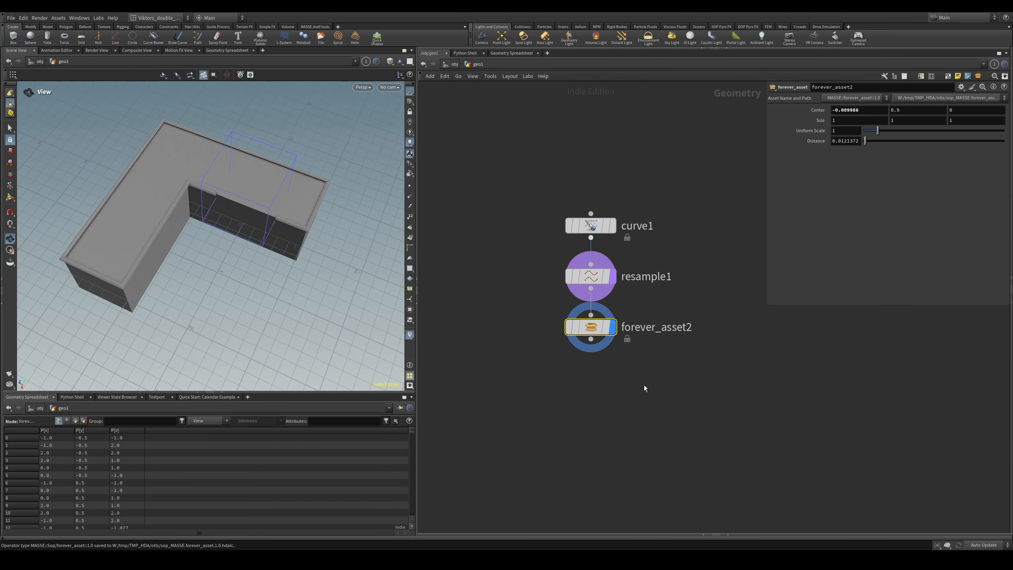
scroll(644, 385, up, 5)
drag(672, 387, 569, 158)
click(569, 158)
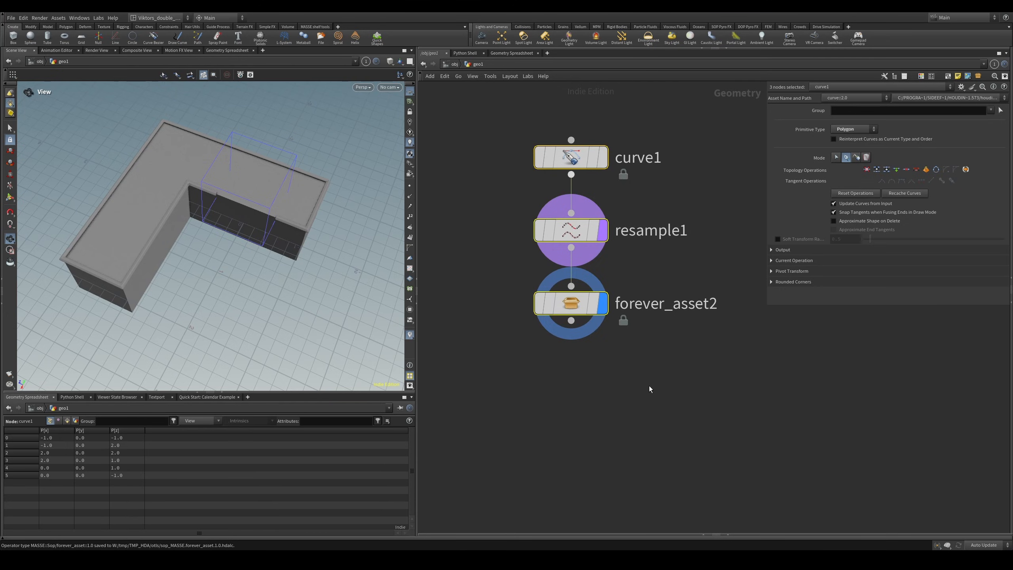
middle_drag(652, 385, 653, 346)
scroll(647, 339, down, 3)
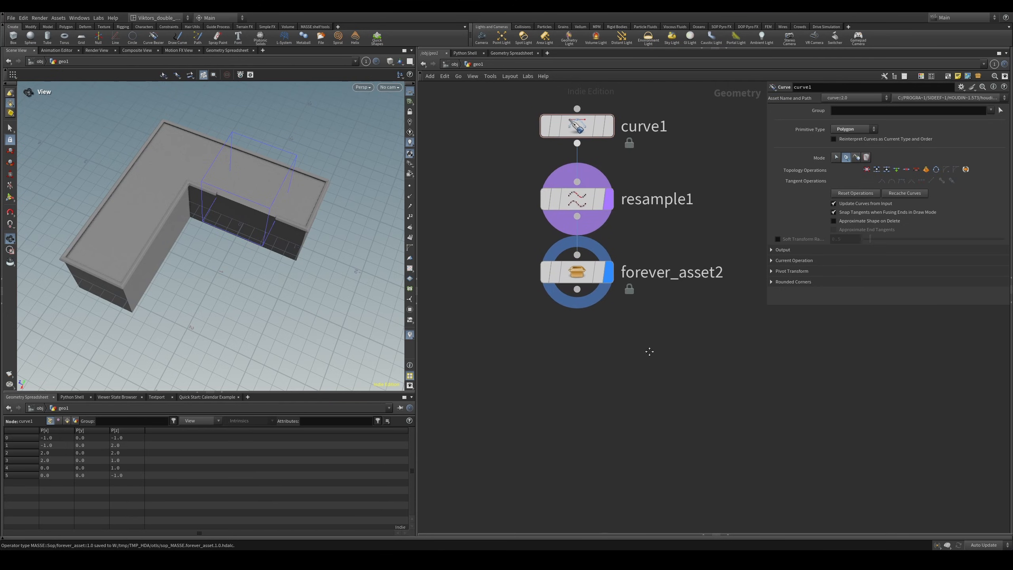
middle_drag(670, 388, 648, 379)
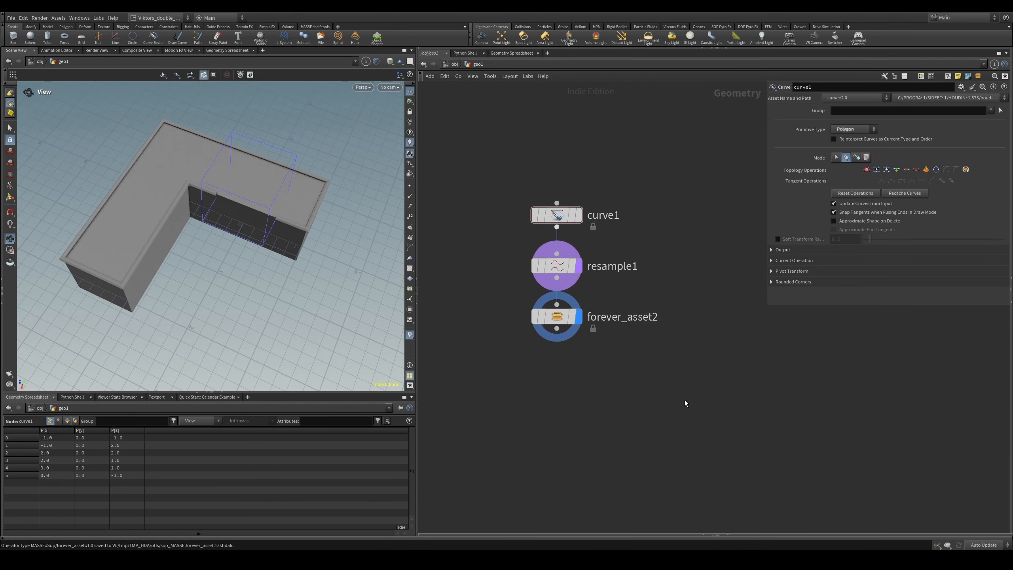
- Move the forever_asset2 node further below resample1 in the geo1 network and keep it selected
drag(663, 390, 565, 353)
scroll(607, 395, down, 2)
middle_drag(607, 395, 639, 374)
scroll(638, 374, up, 3)
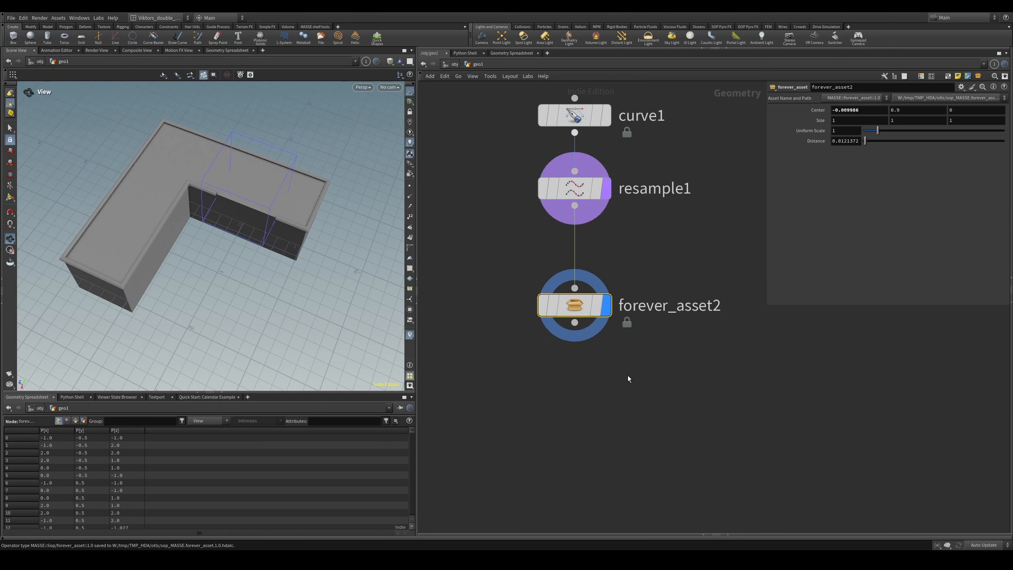
drag(271, 253, 256, 192)
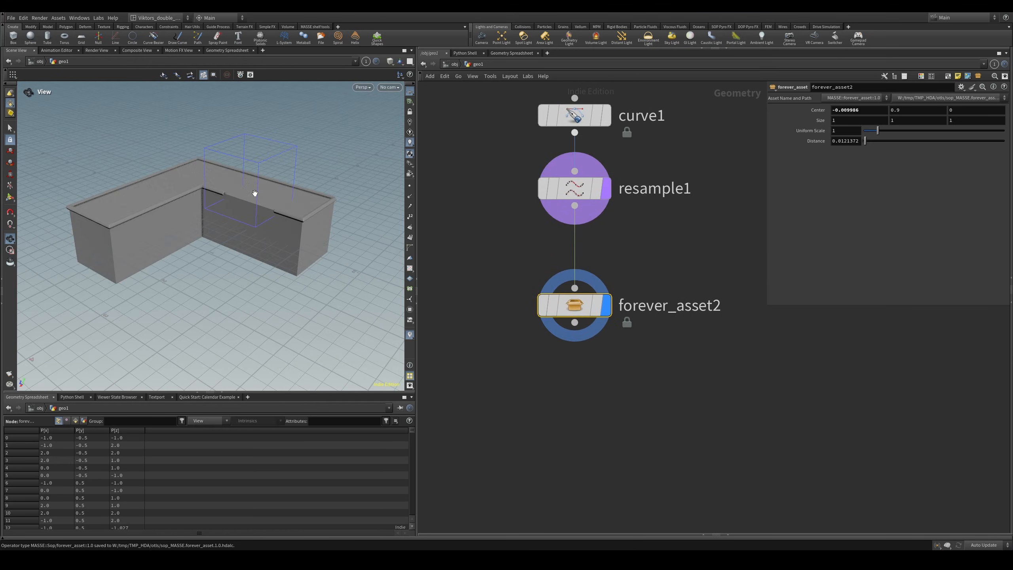
- Unlock the forever_asset2 node by allowing editing of its contents
double_click(580, 307)
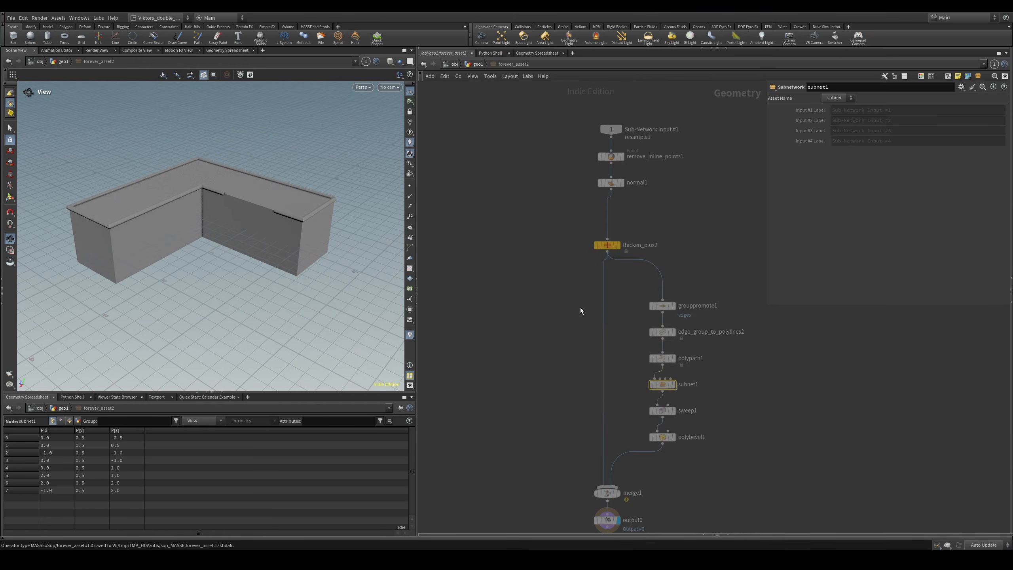
key(u)
right_click(572, 307)
click(609, 439)
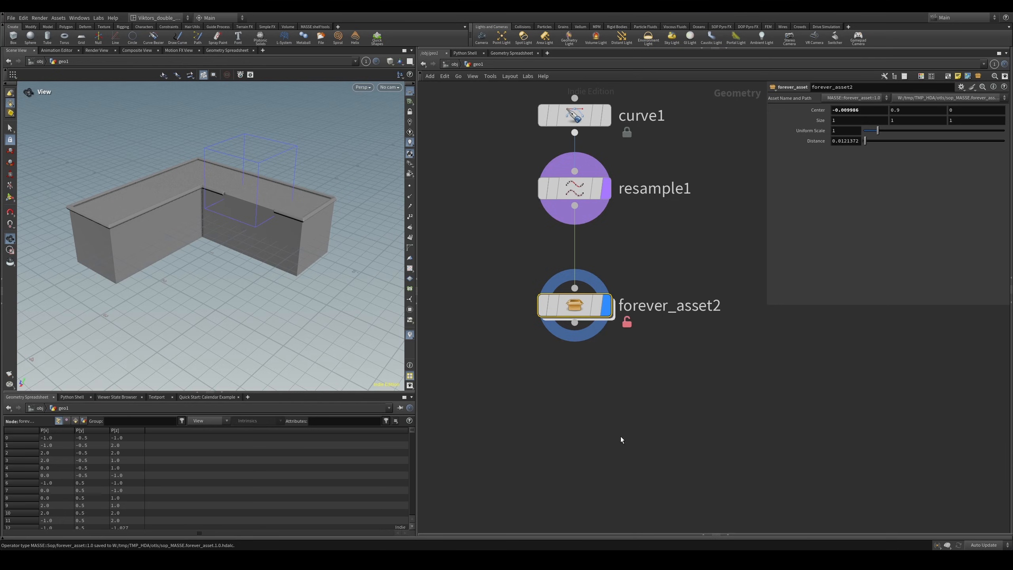
middle_drag(622, 438, 612, 494)
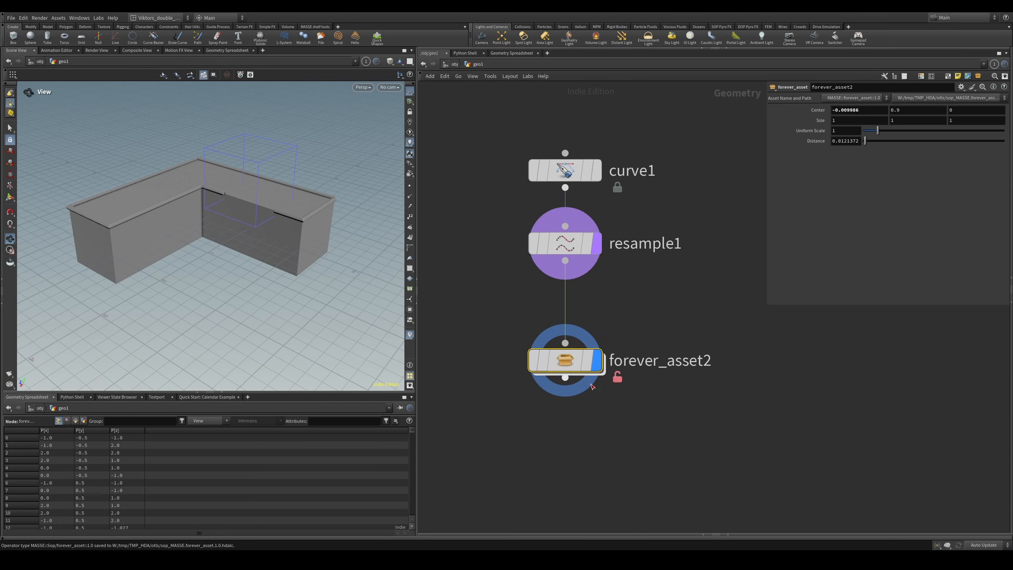
- Inspect intermediate node results inside forever_asset2, including the edge_group_to_polylines2 output, and return to geo1
double_click(573, 358)
drag(603, 192, 590, 181)
drag(595, 186, 590, 201)
click(603, 324)
key(f)
drag(275, 233, 396, 215)
middle_drag(712, 348, 674, 256)
click(631, 336)
click(632, 399)
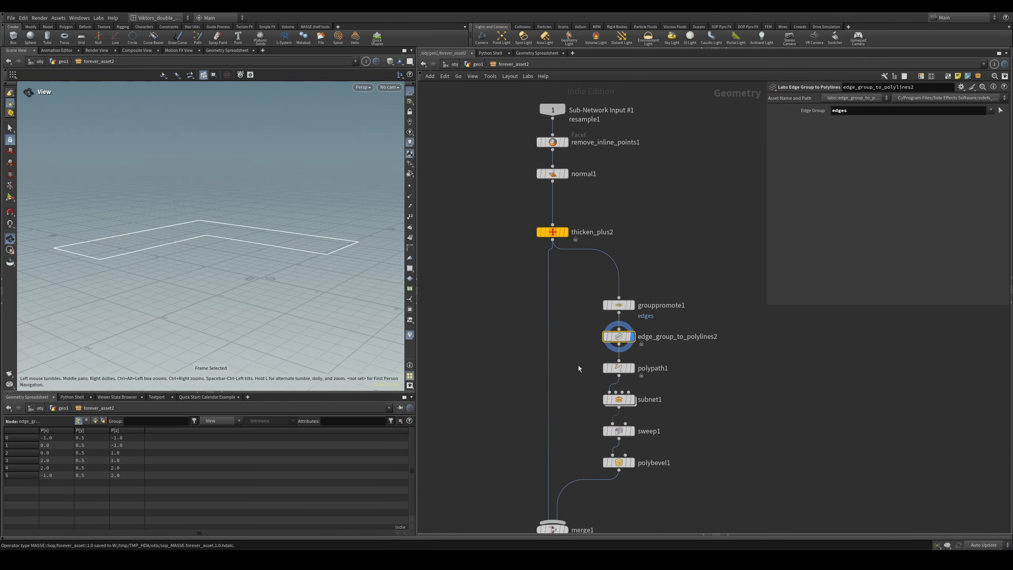
click(478, 64)
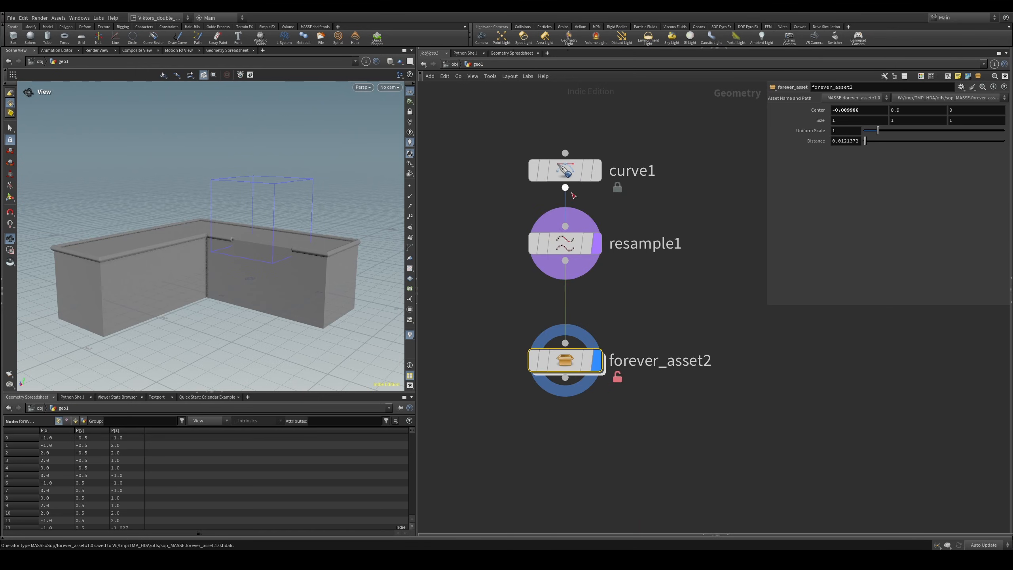
- Examine the thicken_plus2 result inside forever_asset2 in both wireframe and shaded display
double_click(567, 365)
key(r)
drag(291, 223, 318, 263)
key(w)
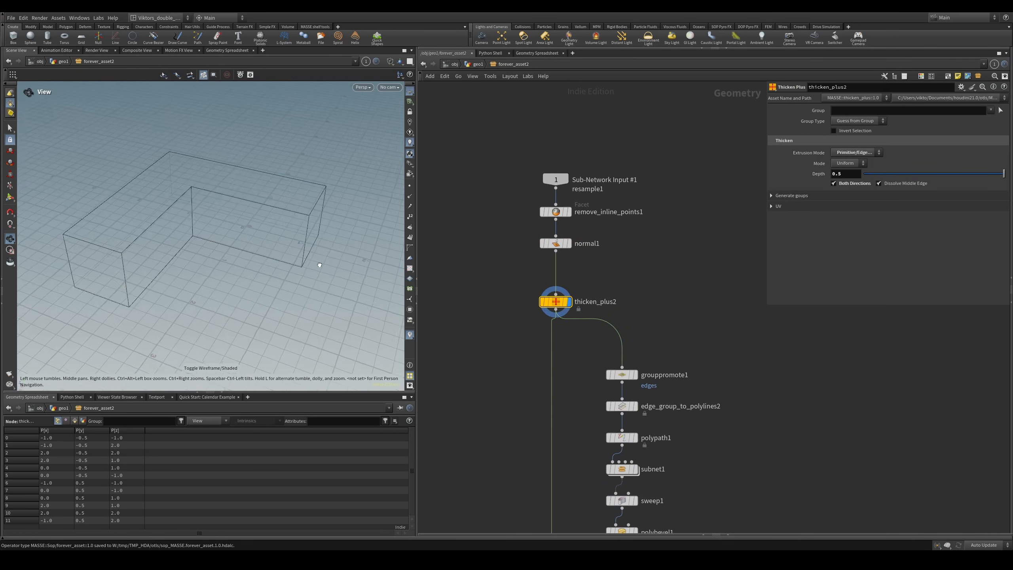
key(w)
- Return to geo1 and lock forever_asset2 again by matching it to its current definition
click(478, 64)
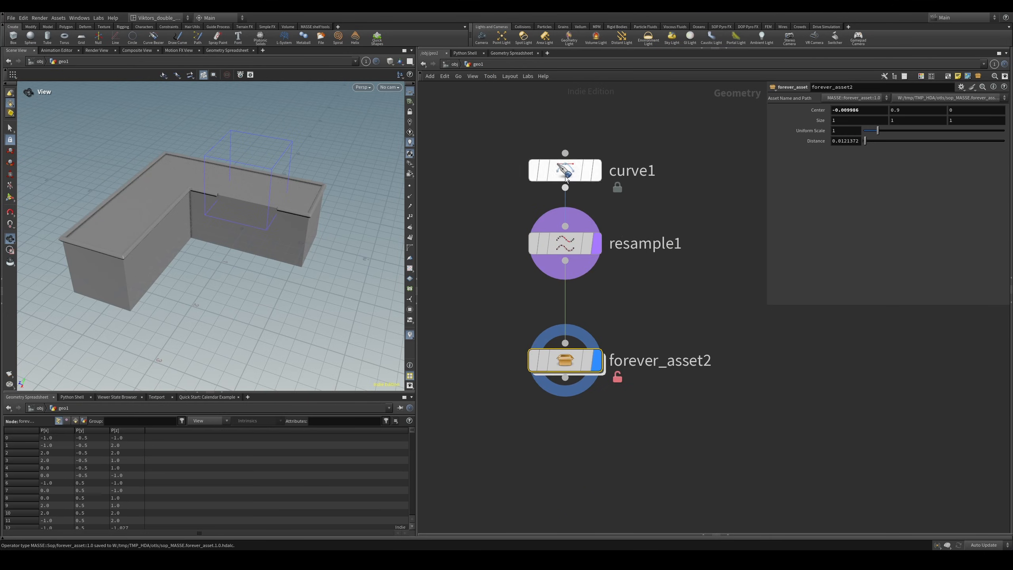
drag(690, 301, 510, 425)
right_click(568, 361)
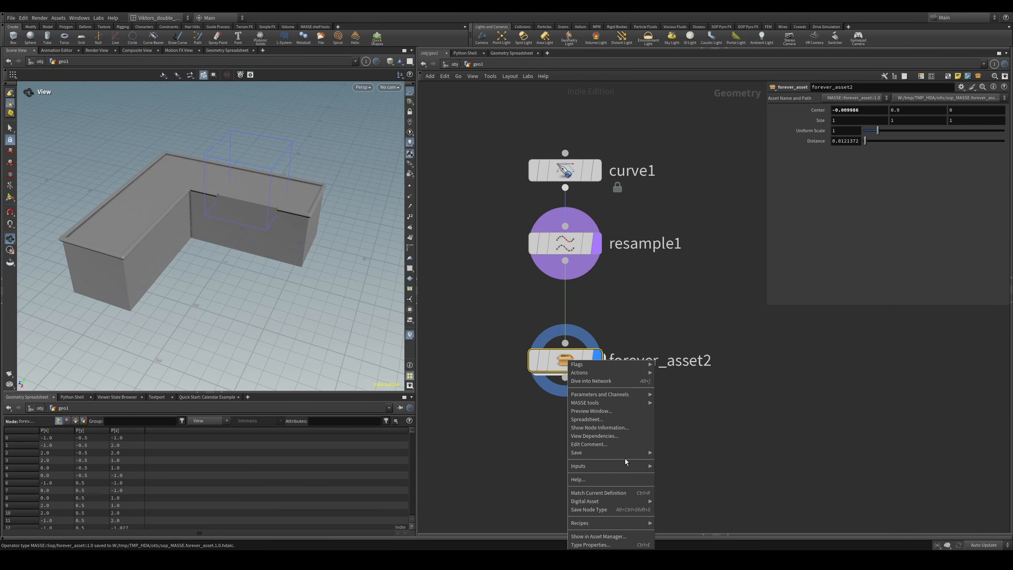
click(643, 493)
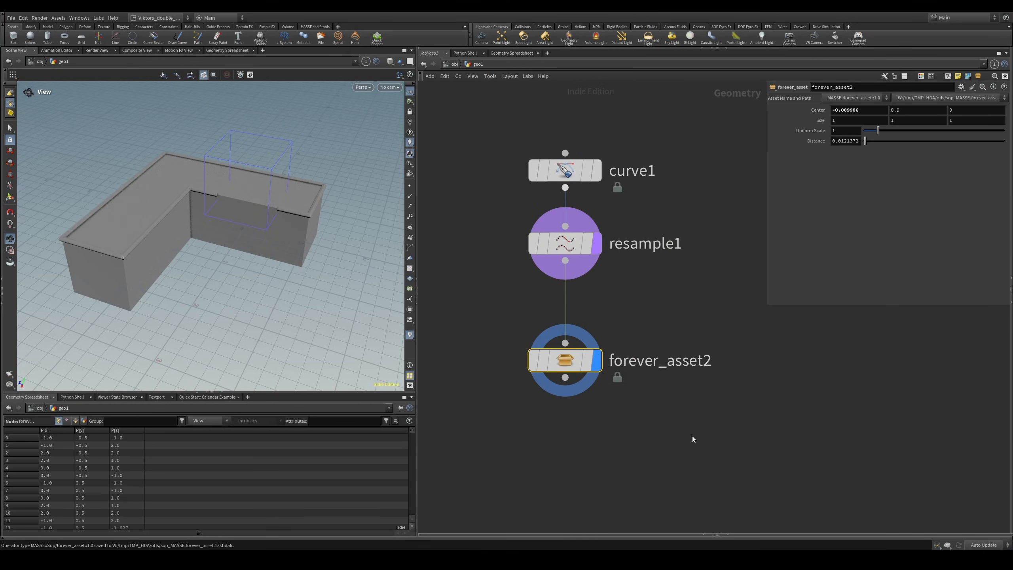
mouse_move(279, 269)
mouse_down()
mouse_move(290, 267)
mouse_move(285, 253)
mouse_up()
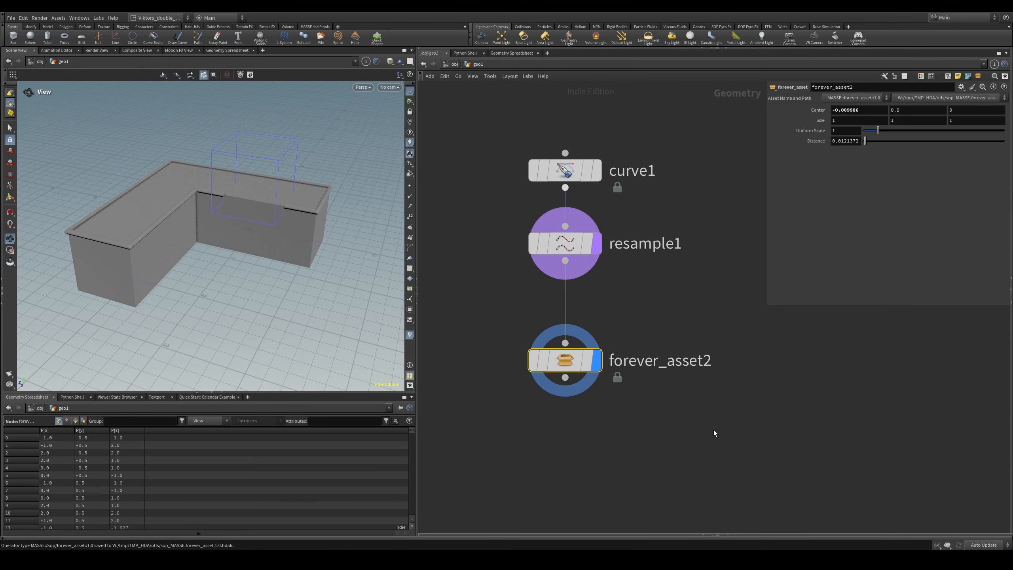
- Examine the whole internal network of the locked forever_asset2 node and return to geo1
drag(729, 455, 541, 332)
double_click(565, 367)
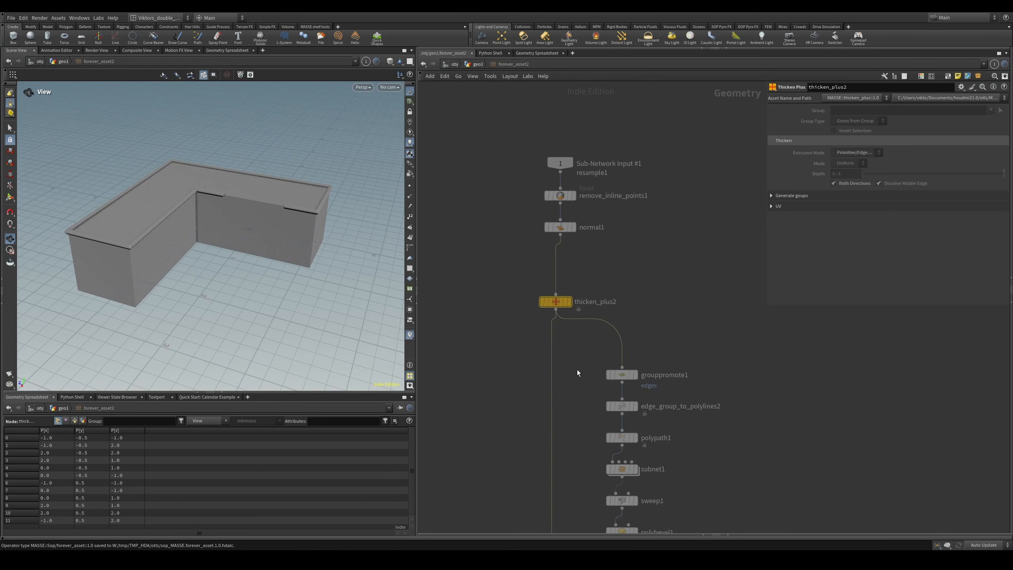
key(h)
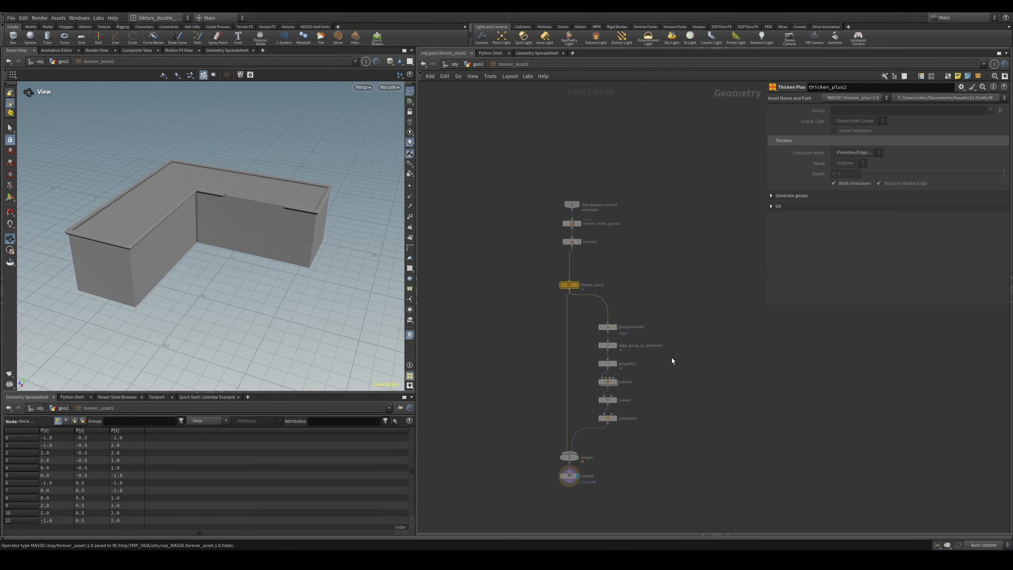
key(u)
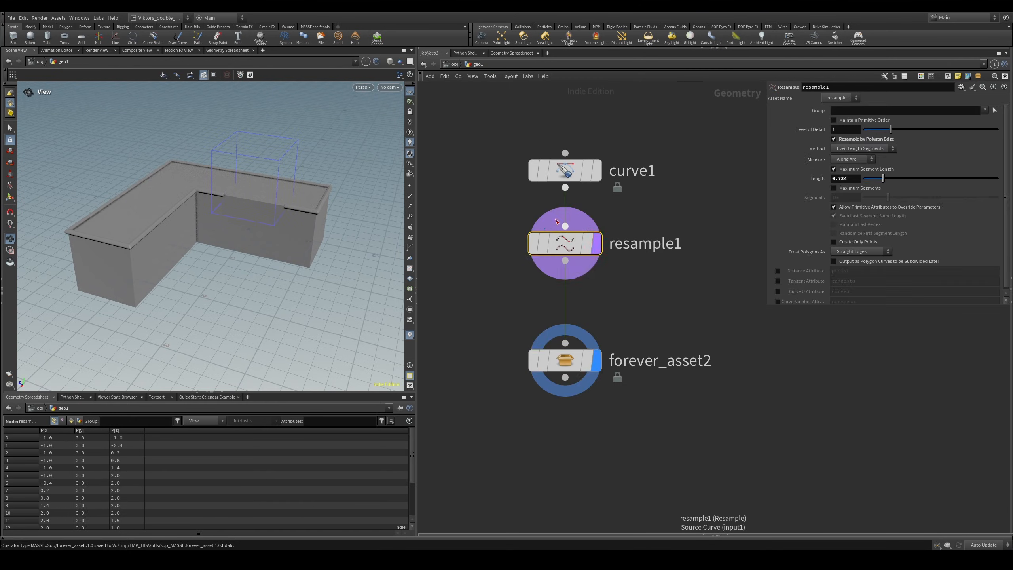
click(596, 243)
key(r)
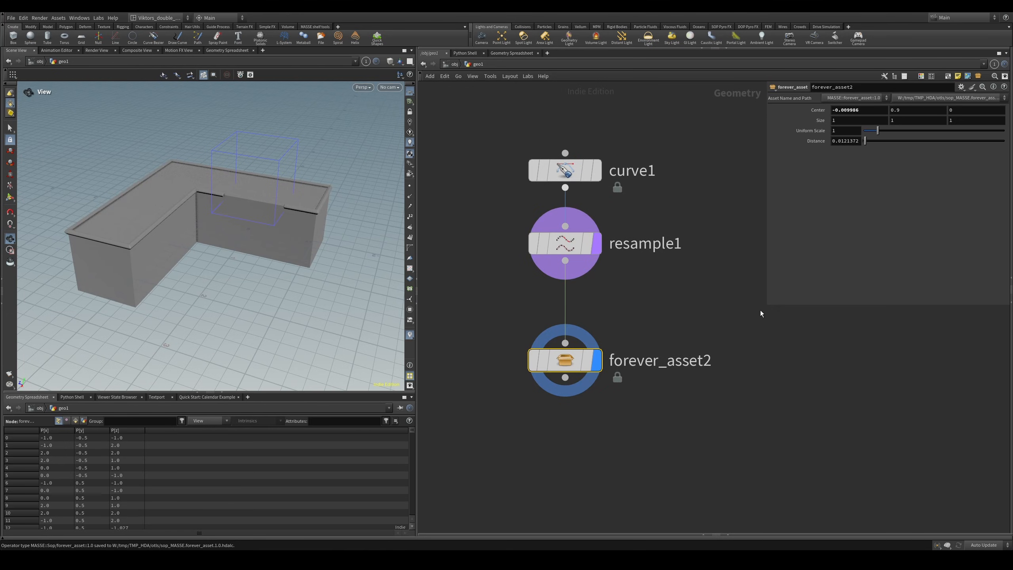
- Enlarge the parameter pane in the network view and check the library path options of the forever_asset2 definition
drag(766, 305, 745, 330)
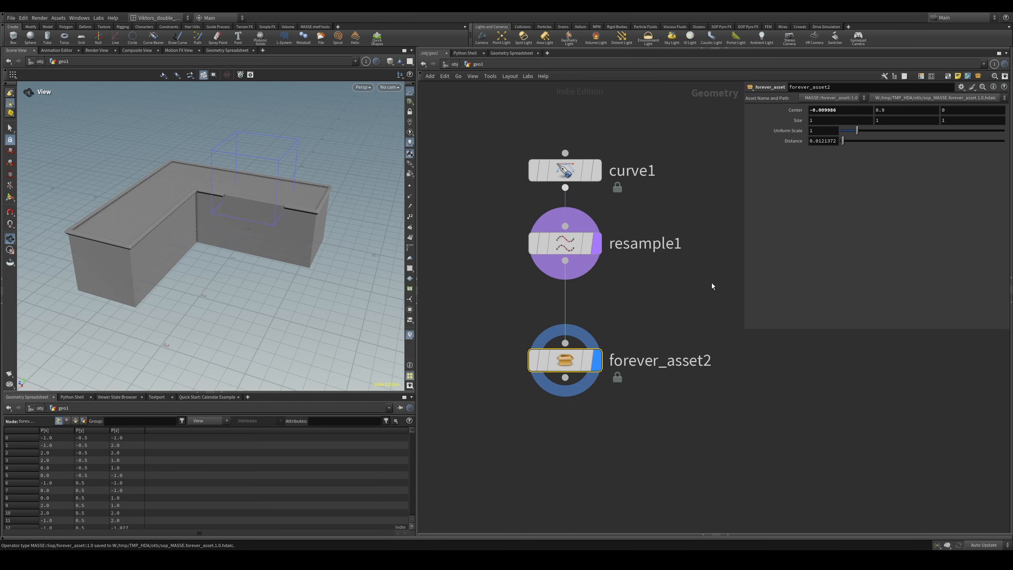
middle_drag(696, 287, 672, 310)
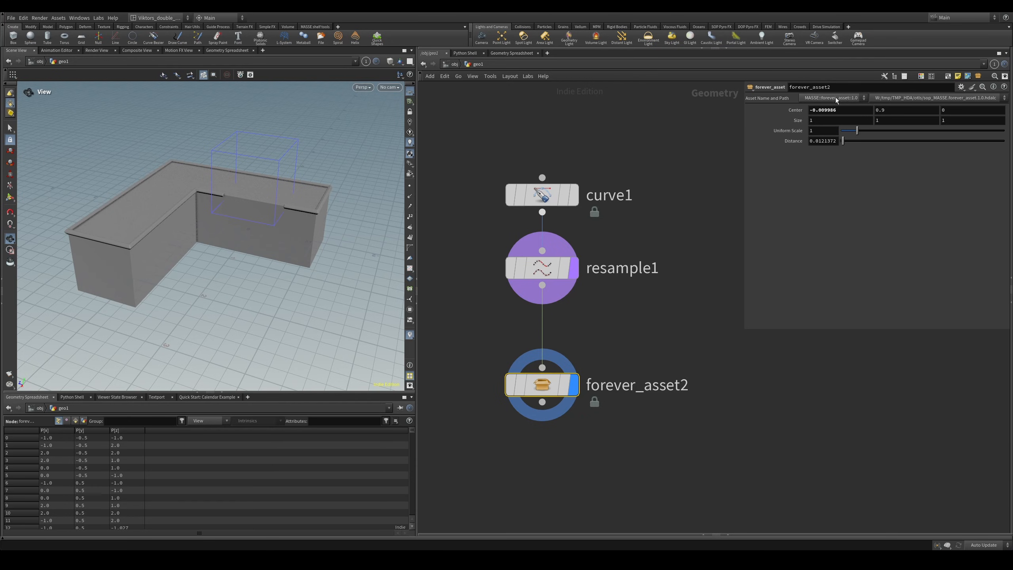
click(925, 98)
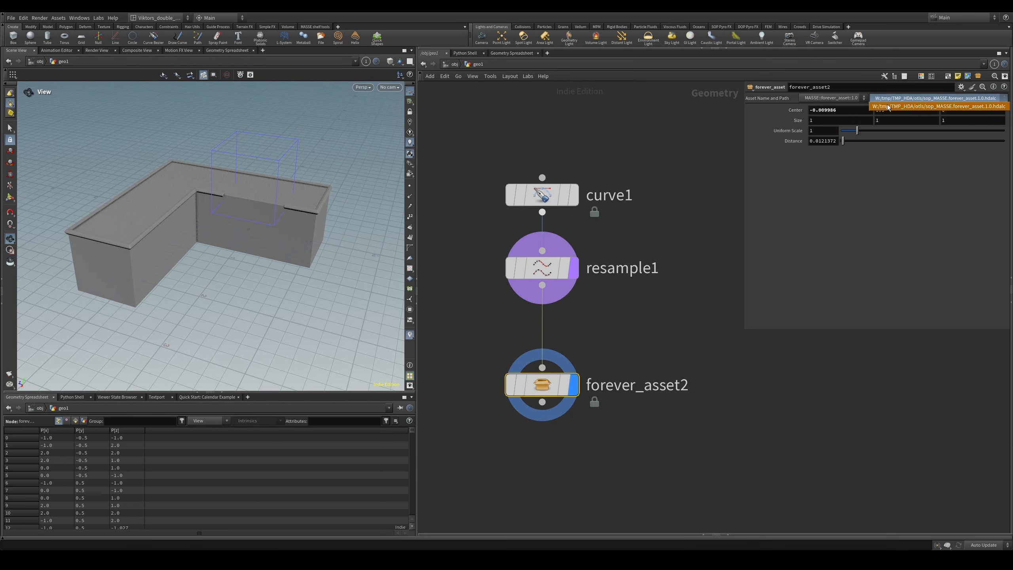
click(691, 296)
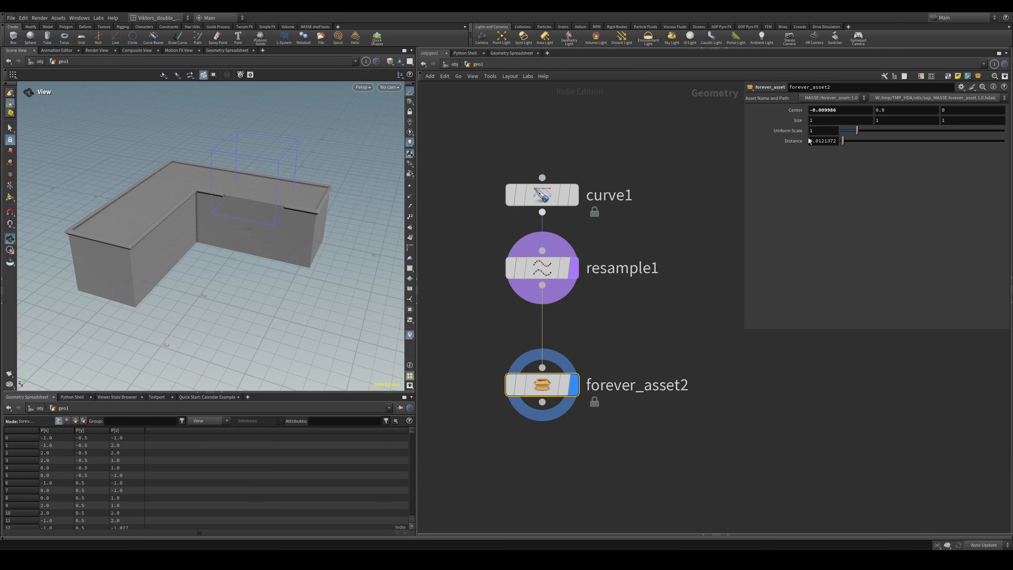
- Set the Asset Definition Toolbar to Hide in the Asset Manager's configuration settings
click(58, 18)
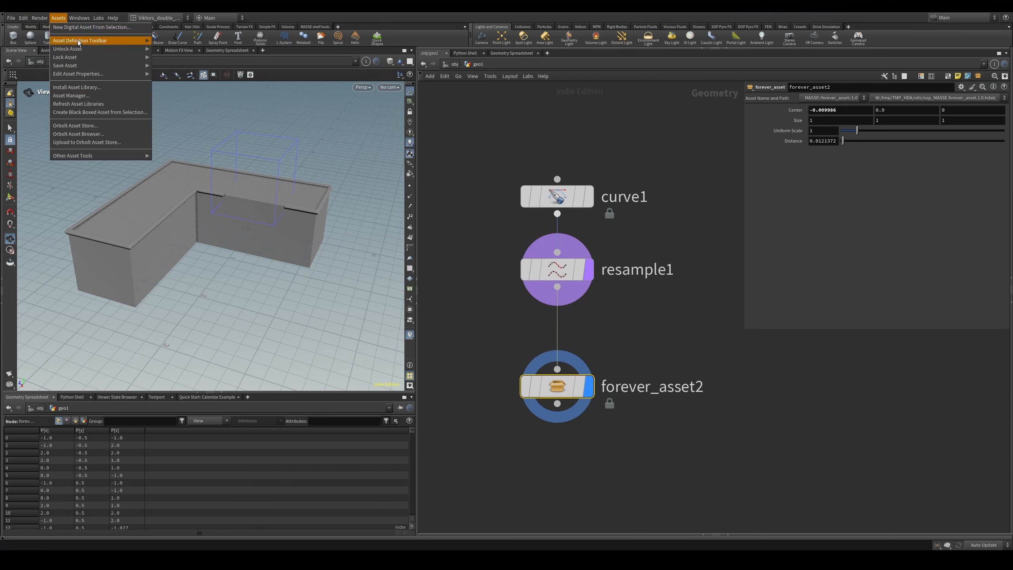
click(70, 95)
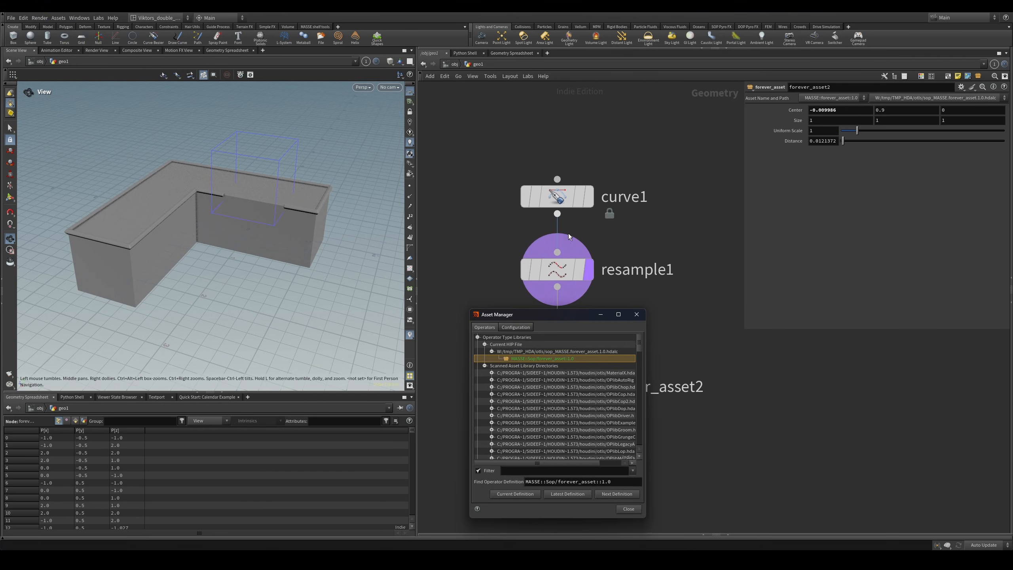
drag(568, 308, 766, 175)
click(707, 186)
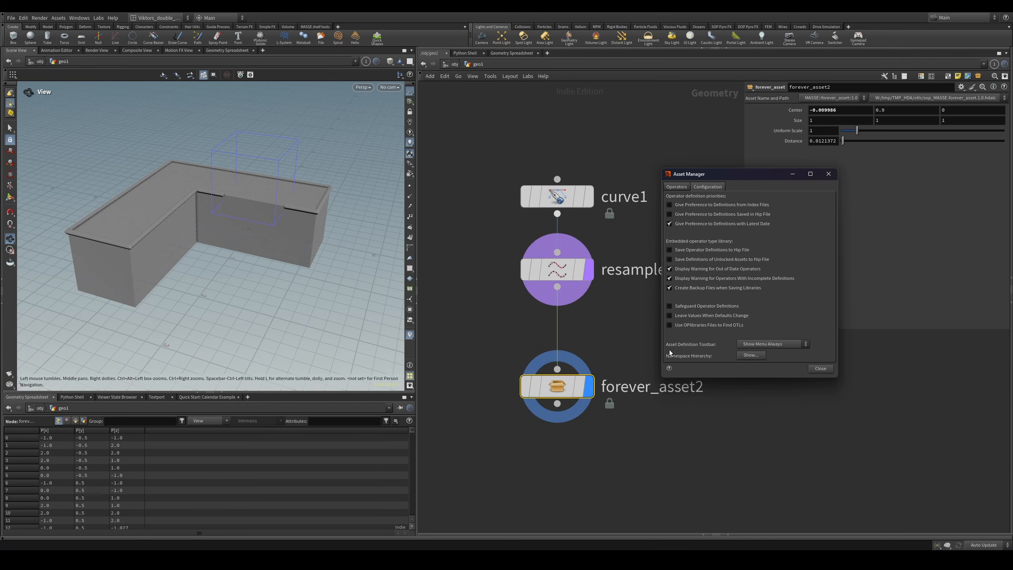
click(778, 343)
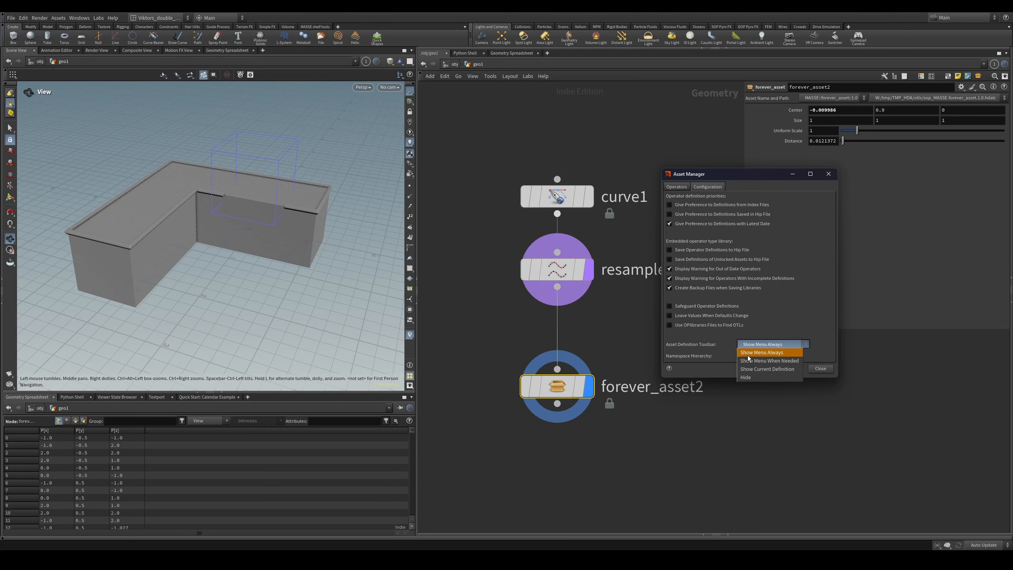
click(753, 376)
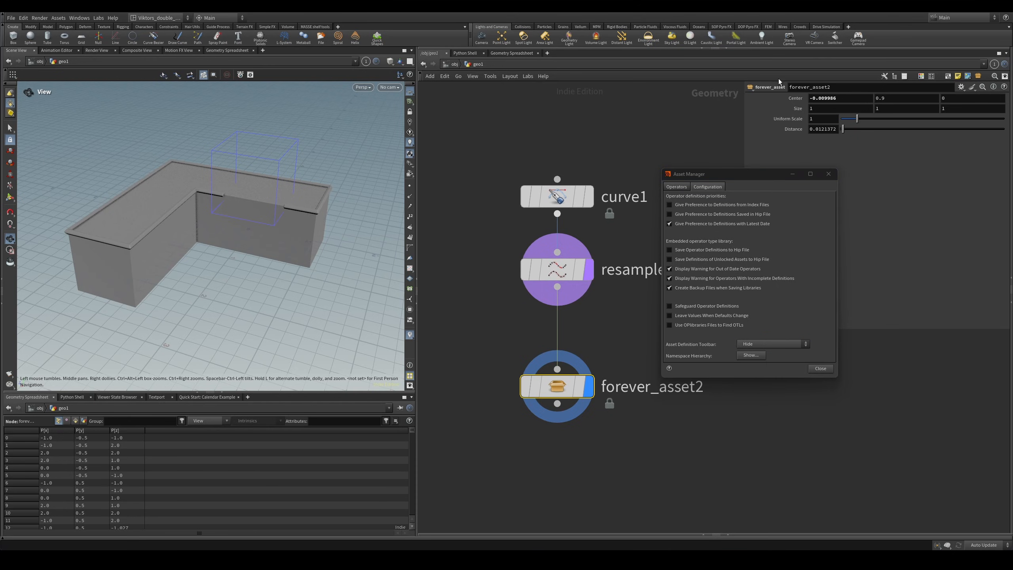
- Set the Asset Definition Toolbar to Show Menu Always and close the Asset Manager
click(790, 342)
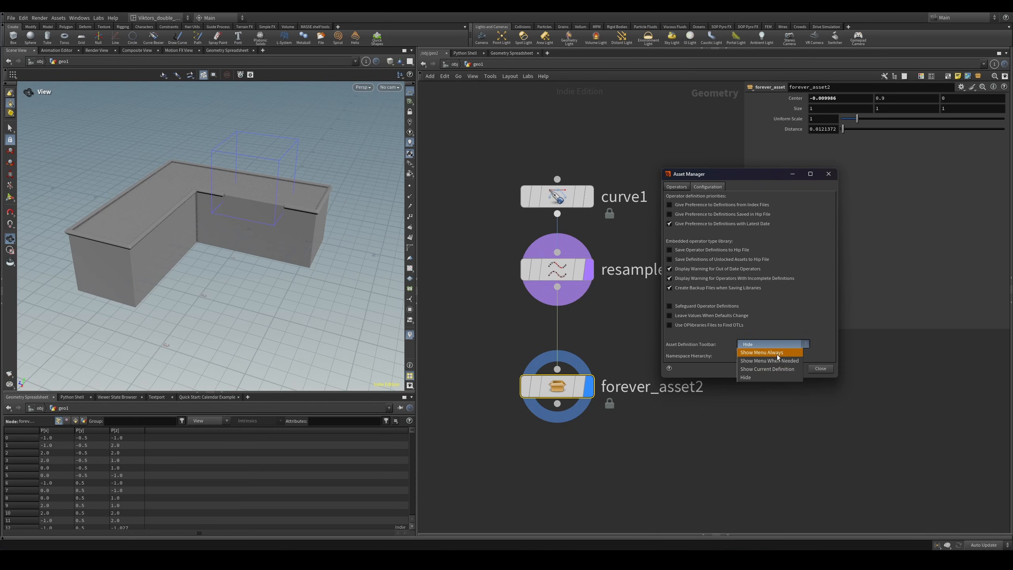
click(769, 352)
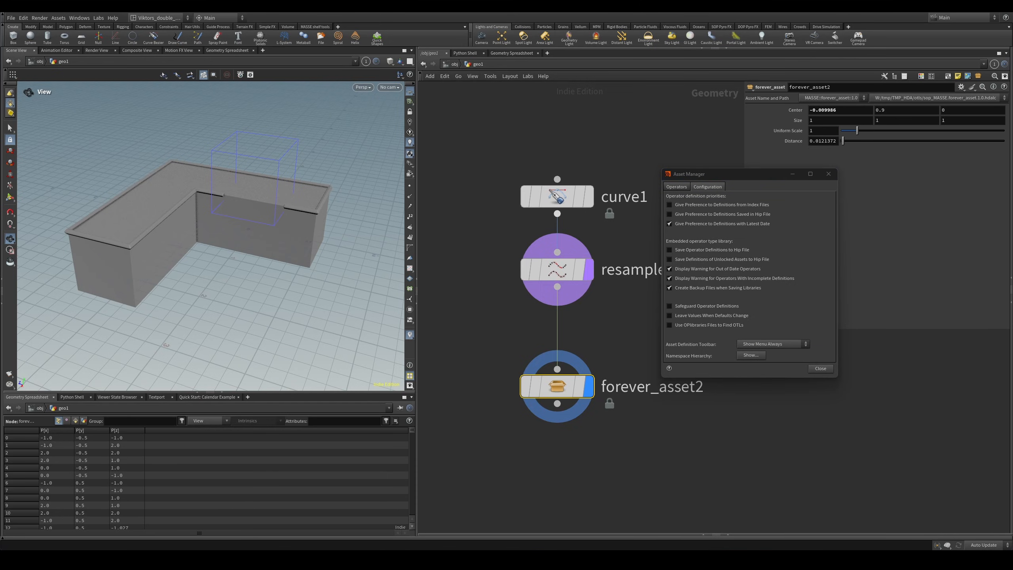
click(828, 370)
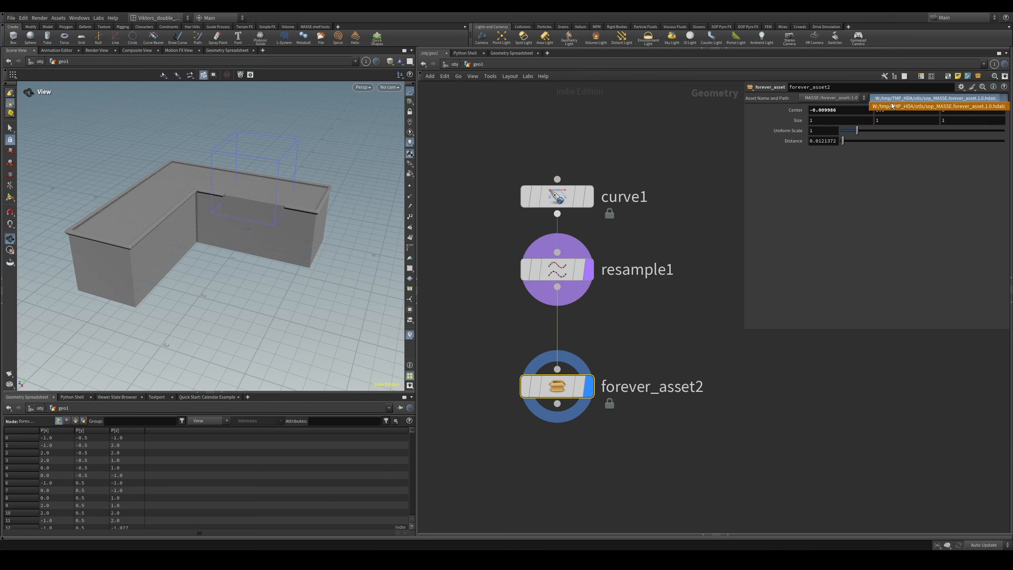
- Allow editing of the forever_asset2 node's contents and enter its internal network
middle_drag(666, 486, 676, 452)
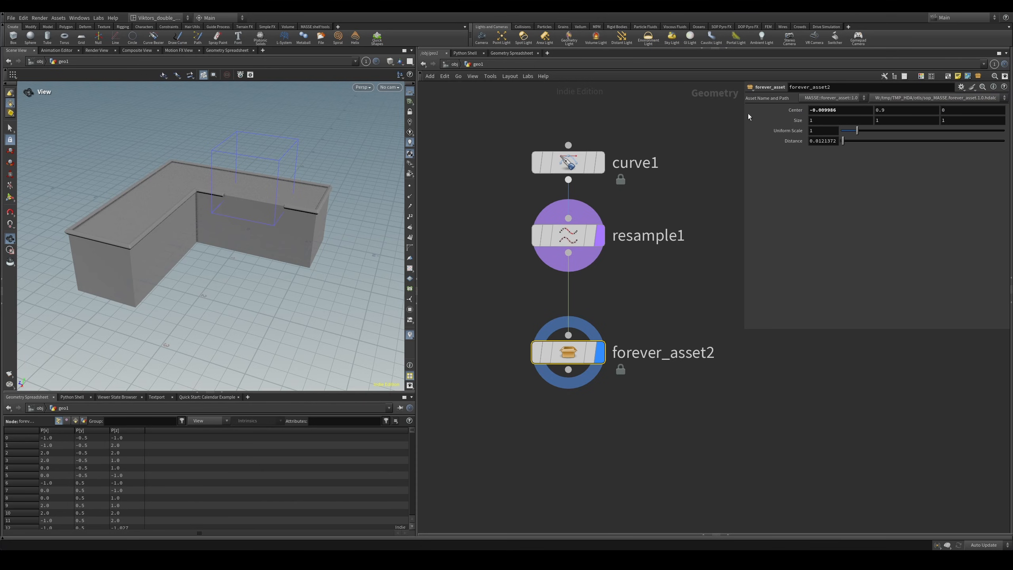
right_click(568, 357)
mouse_move(635, 499)
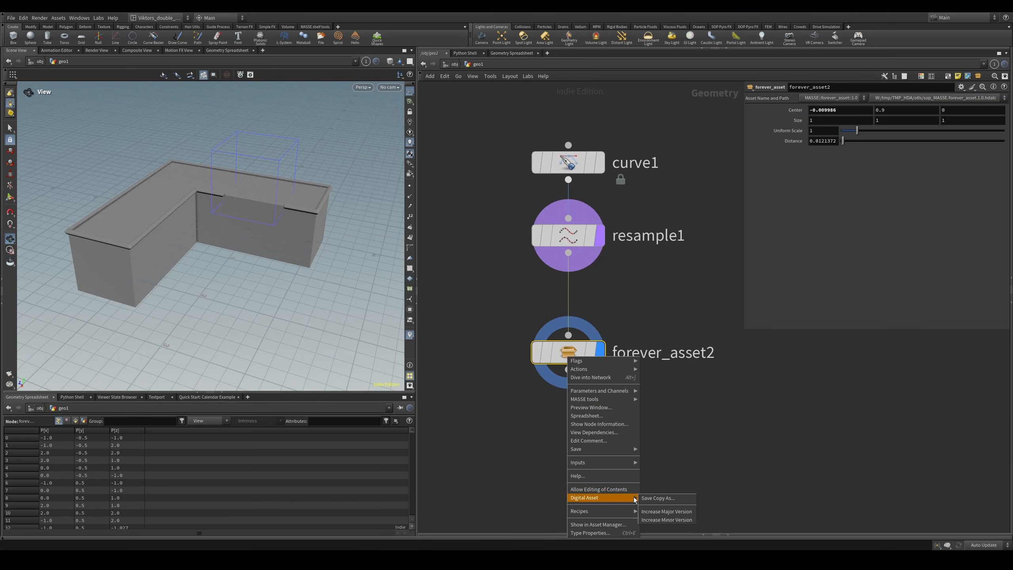
click(598, 489)
double_click(567, 353)
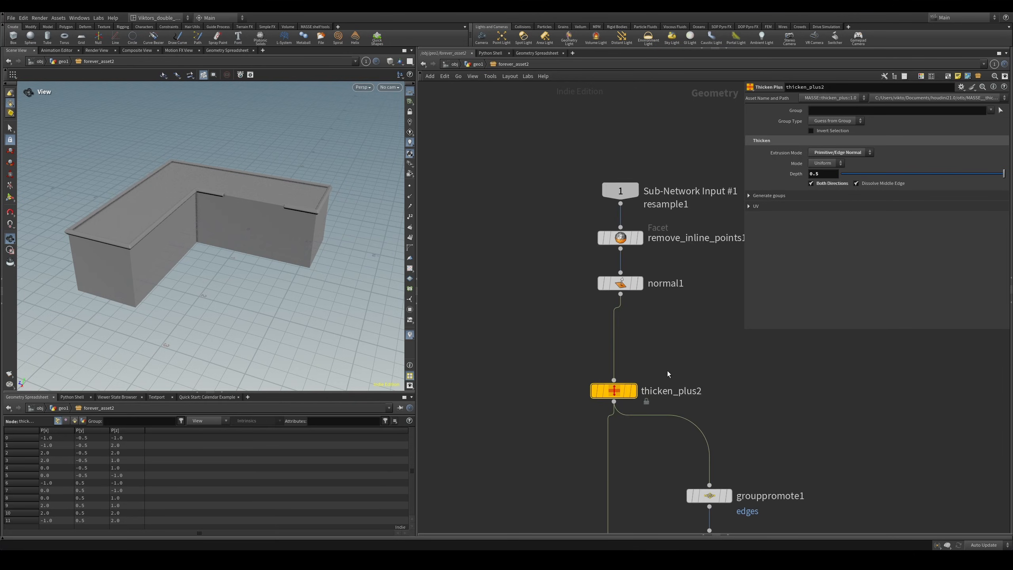
- Compare the built-in normal1 node with the nested thicken_plus2 asset and check the library path of thicken_plus2
middle_drag(654, 437, 599, 375)
click(574, 223)
drag(633, 262, 556, 122)
drag(561, 126, 557, 149)
click(559, 242)
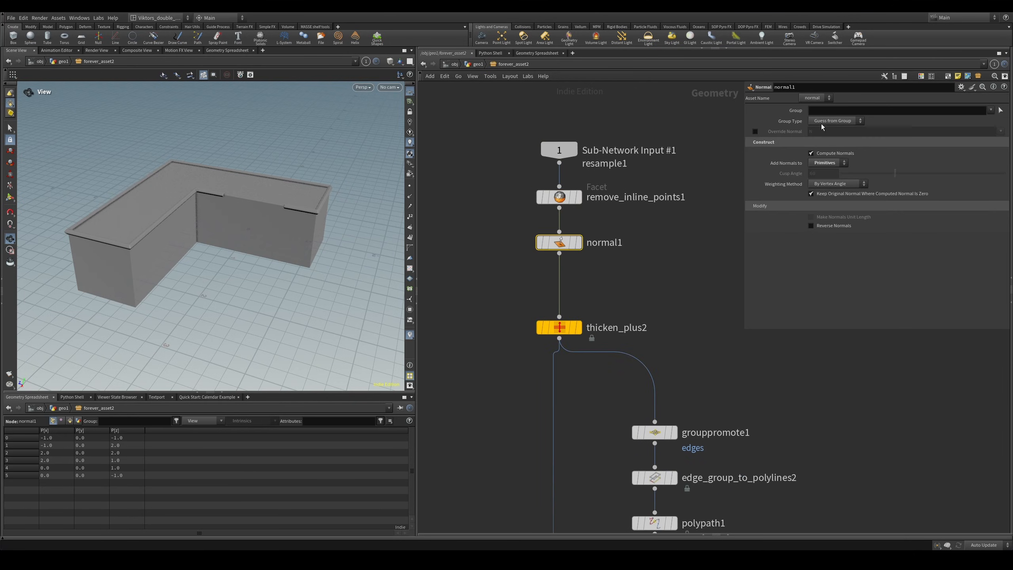
click(559, 327)
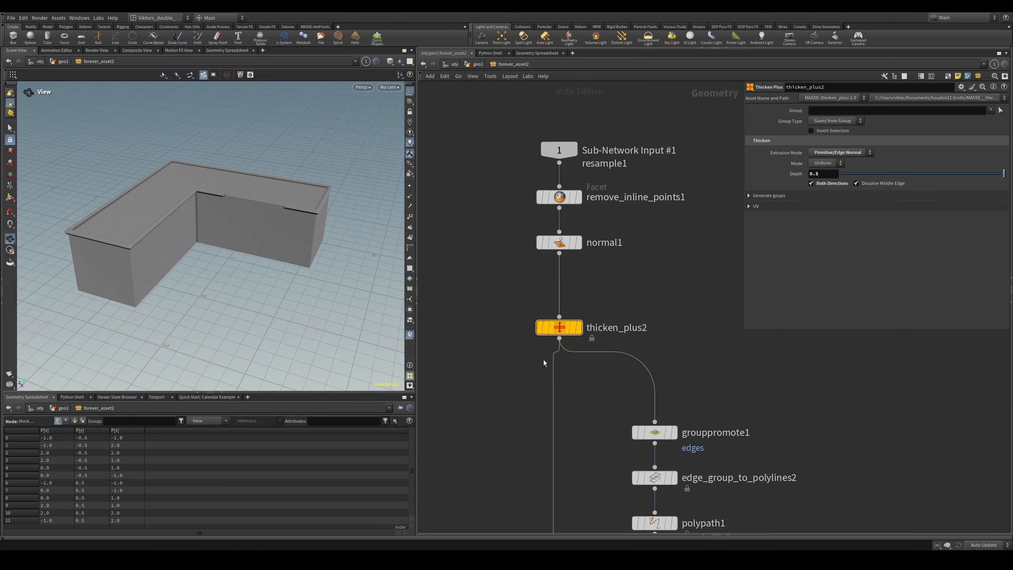
middle_drag(681, 293, 645, 274)
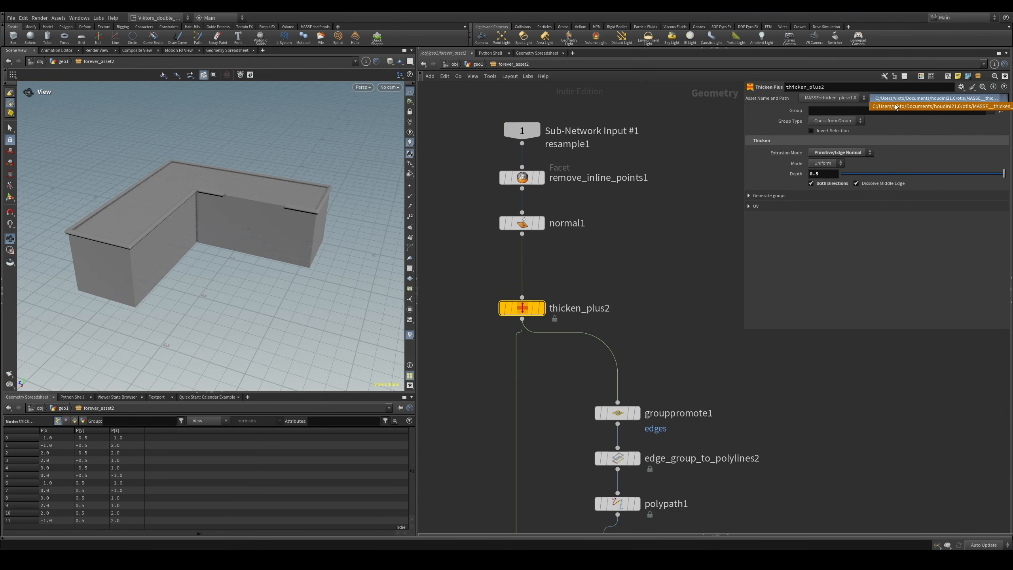
middle_drag(780, 438, 744, 305)
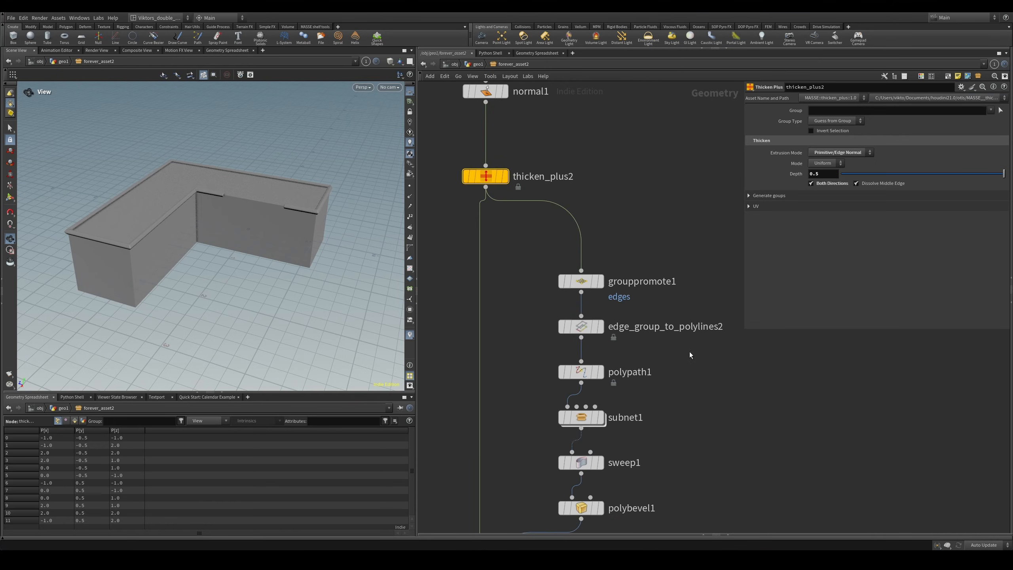
- Display the output of edge_group_to_polylines2 and check which library path its Labs definition uses
click(601, 372)
middle_drag(525, 342, 537, 305)
click(598, 292)
key(r)
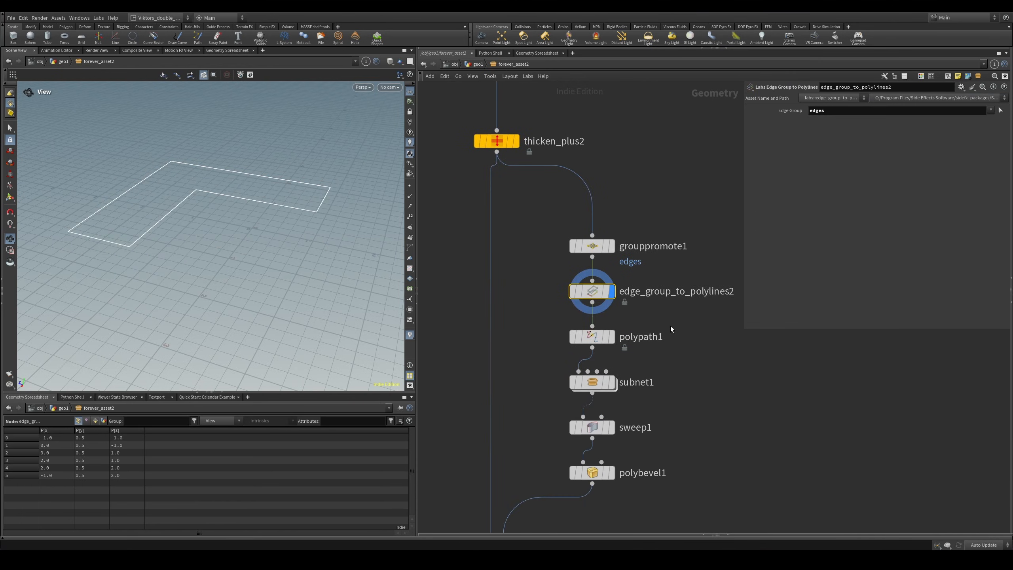
middle_drag(673, 326, 658, 334)
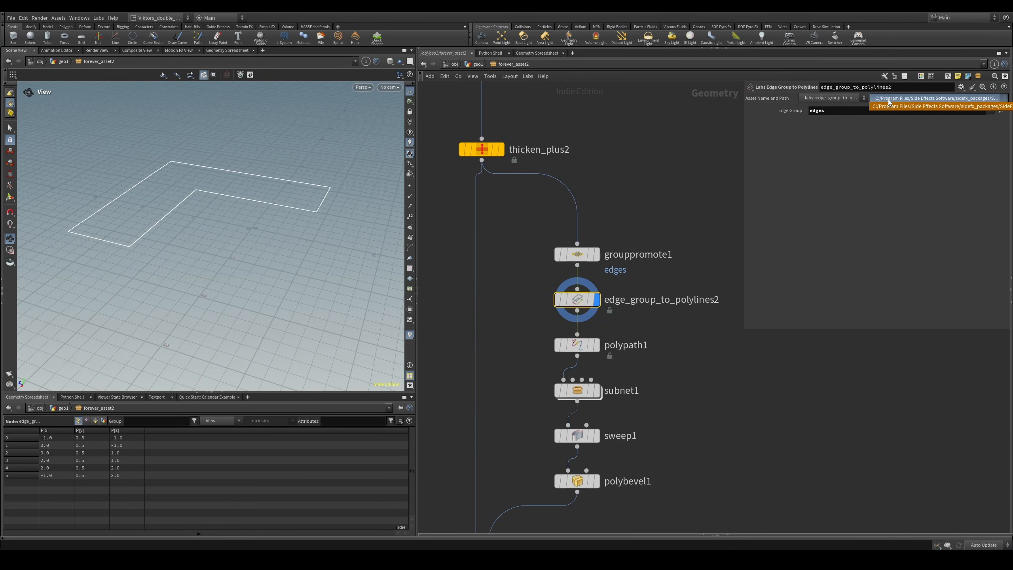
click(947, 106)
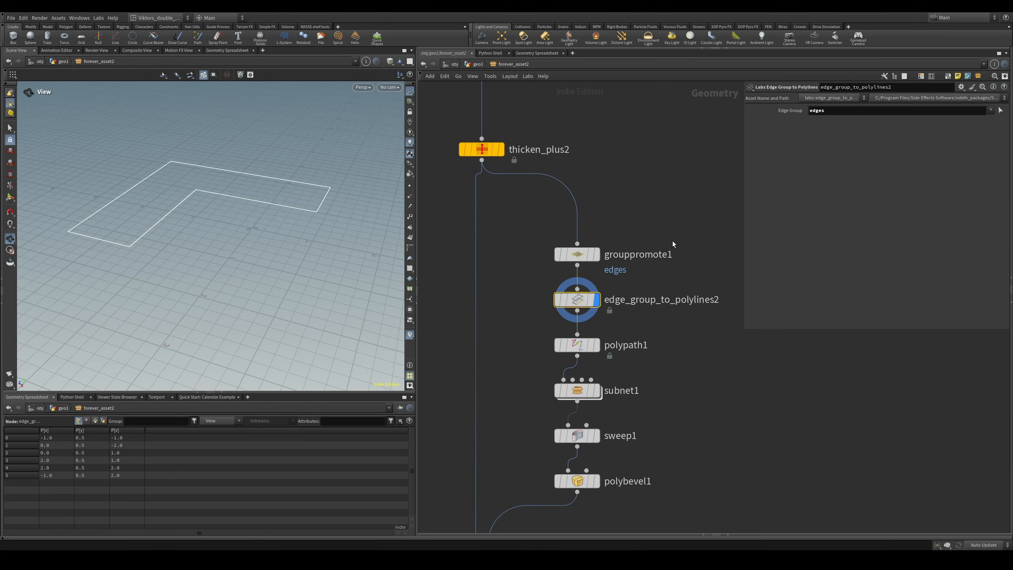
- Open subnet1, check the library path of the boolean_curve2 asset and return to geo1
middle_drag(656, 350, 644, 320)
double_click(570, 360)
middle_drag(570, 360, 625, 345)
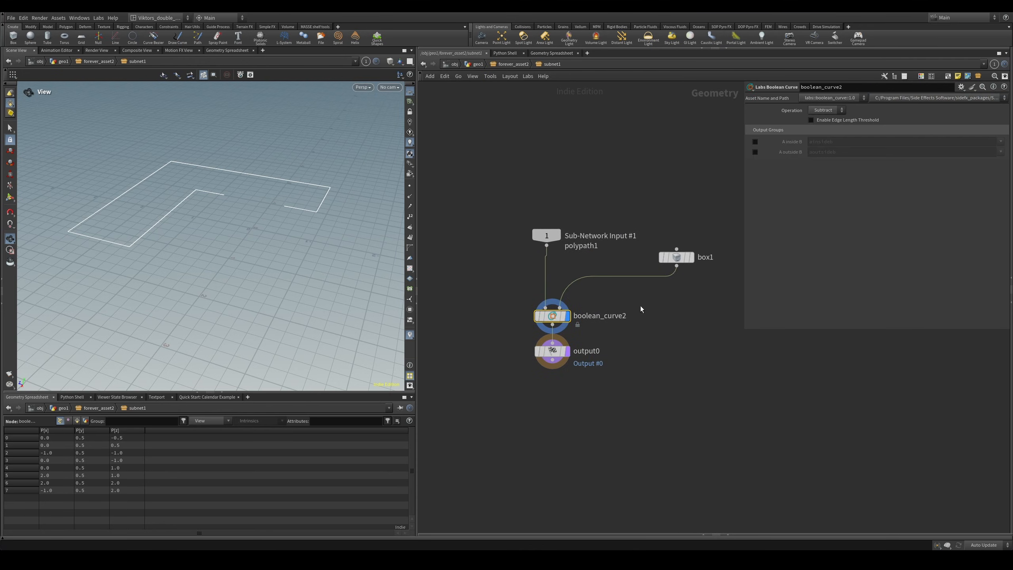
click(889, 99)
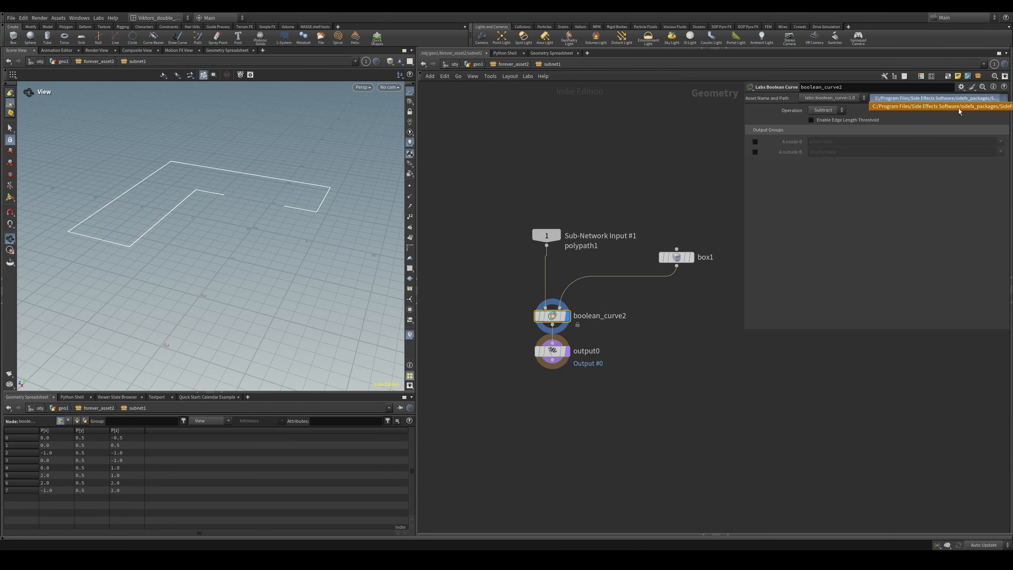
click(943, 184)
click(478, 64)
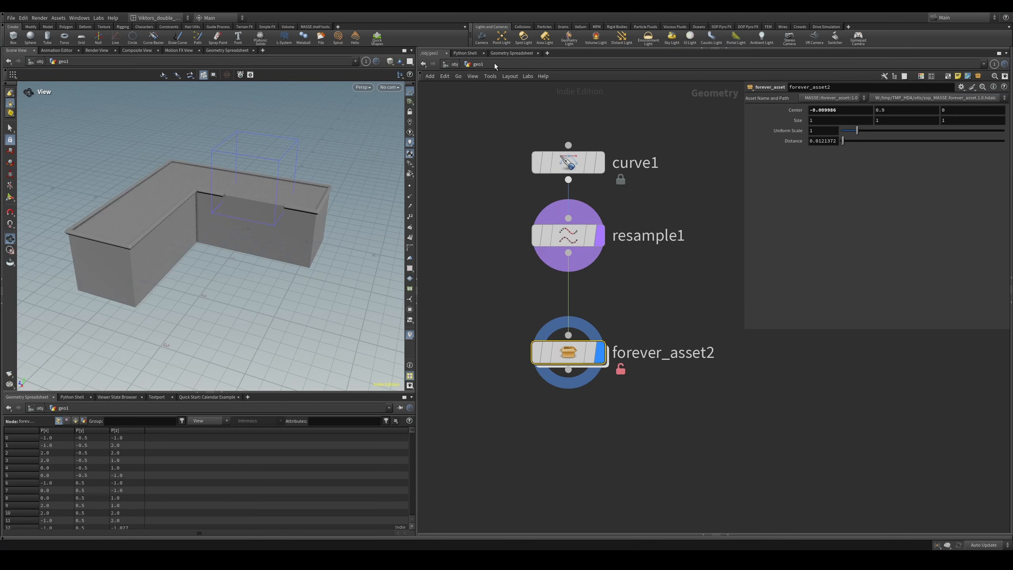
- Look over the asset commands offered for the unlocked forever_asset2 node
drag(657, 330, 557, 398)
right_click(566, 363)
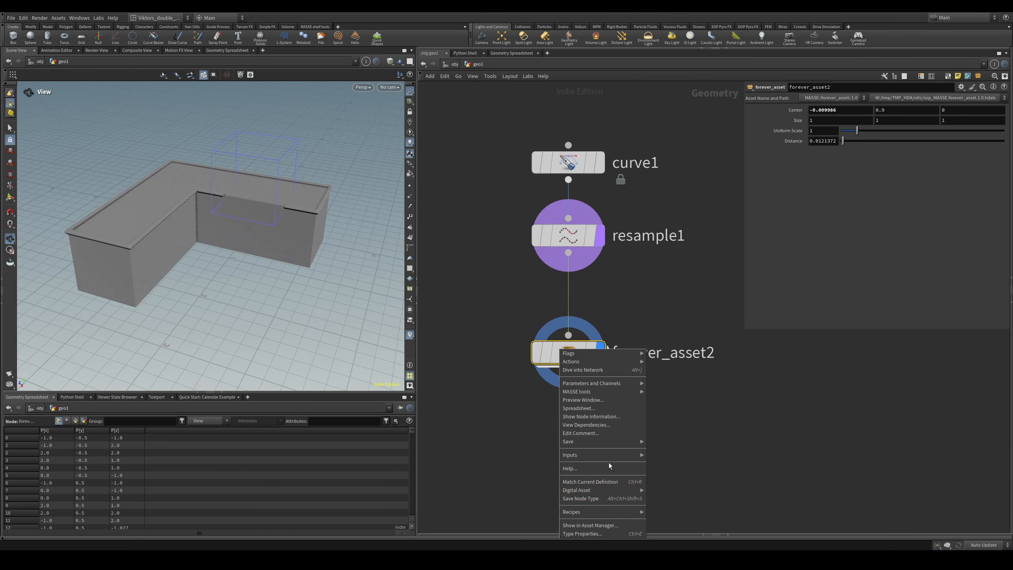
click(619, 502)
middle_drag(687, 319, 652, 301)
drag(624, 304, 394, 529)
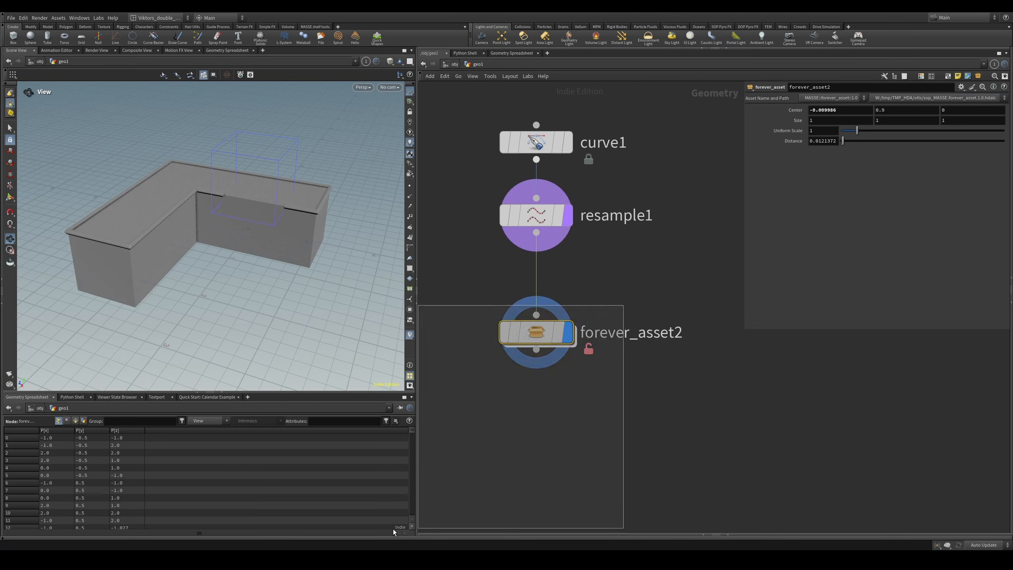
mouse_move(601, 505)
mouse_down()
mouse_move(480, 321)
mouse_move(662, 403)
mouse_up()
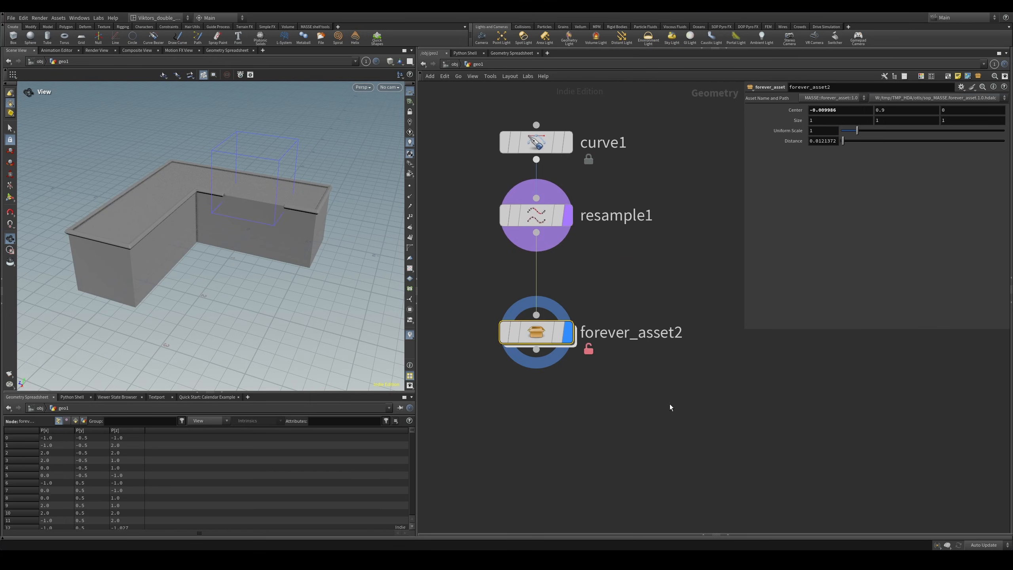
- Enter forever_asset2, select the branch nodes, and examine the edge_group_to_polylines2 definition and its library path
key(Return)
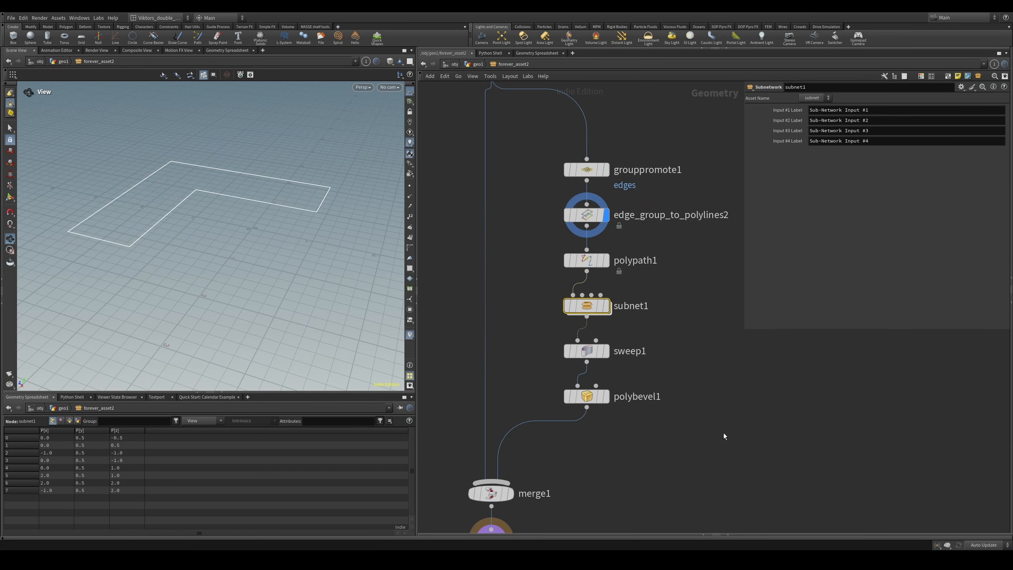
drag(724, 432, 556, 164)
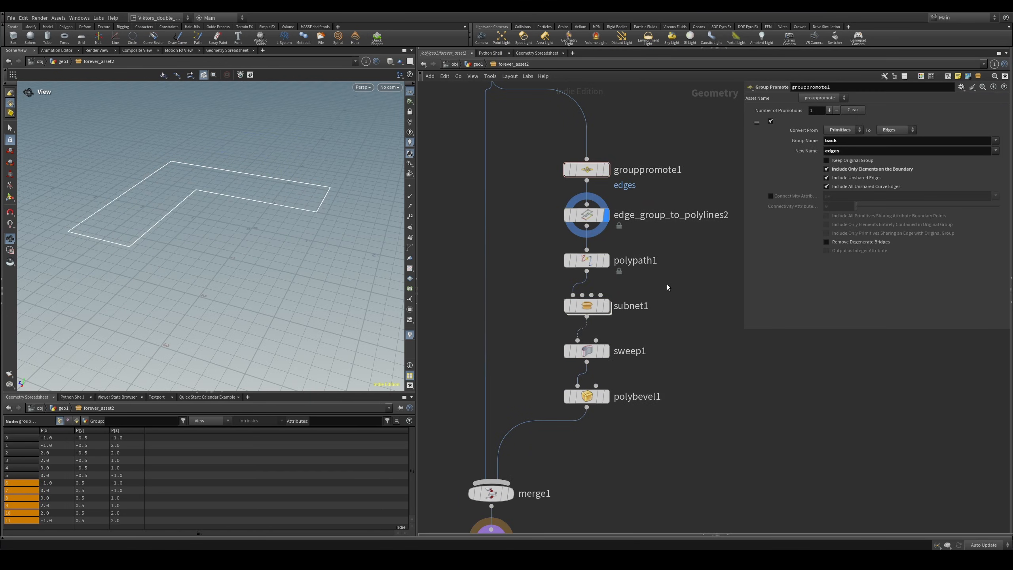
click(575, 215)
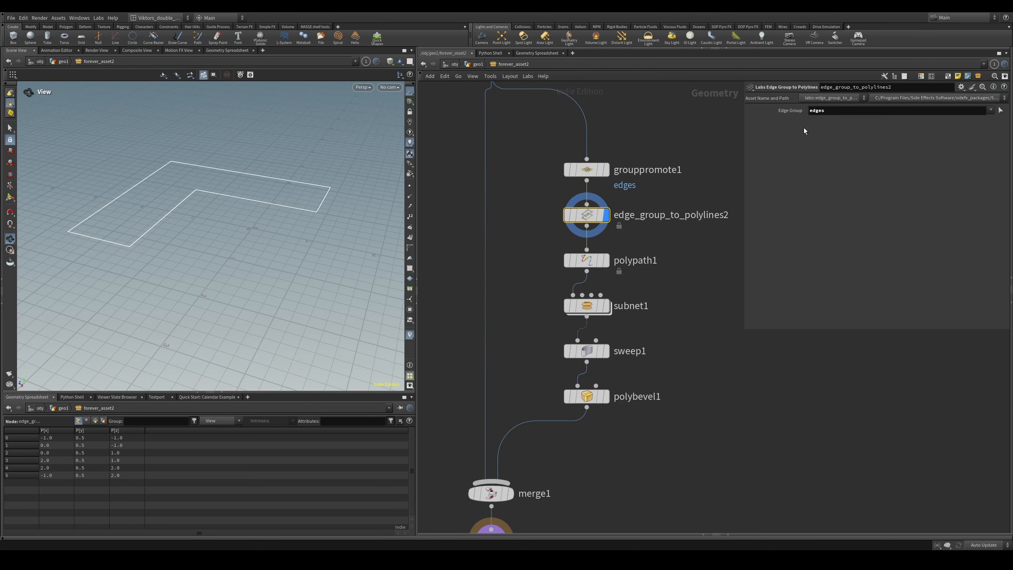
middle_drag(686, 193, 662, 210)
click(951, 99)
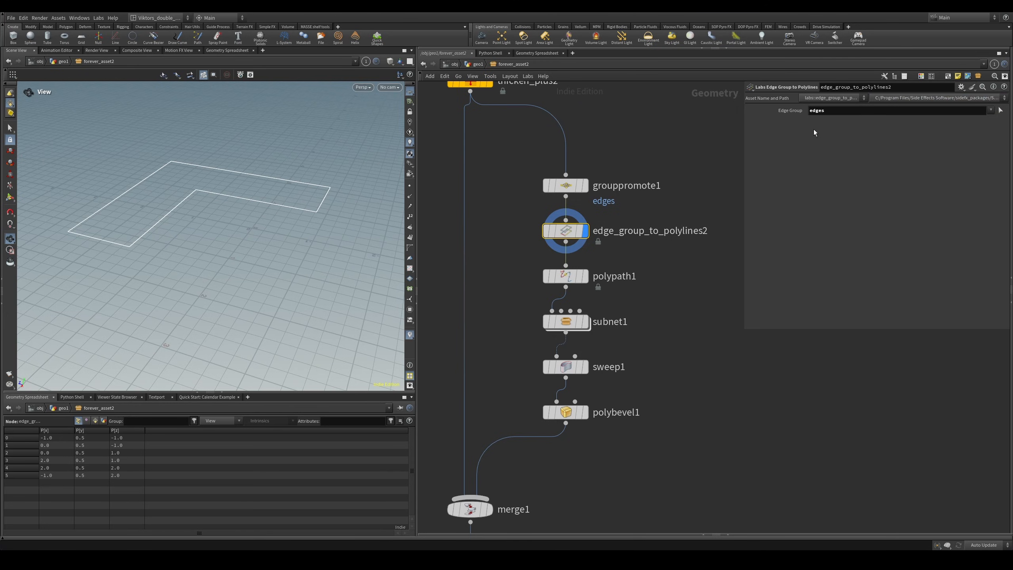
middle_drag(637, 207, 635, 225)
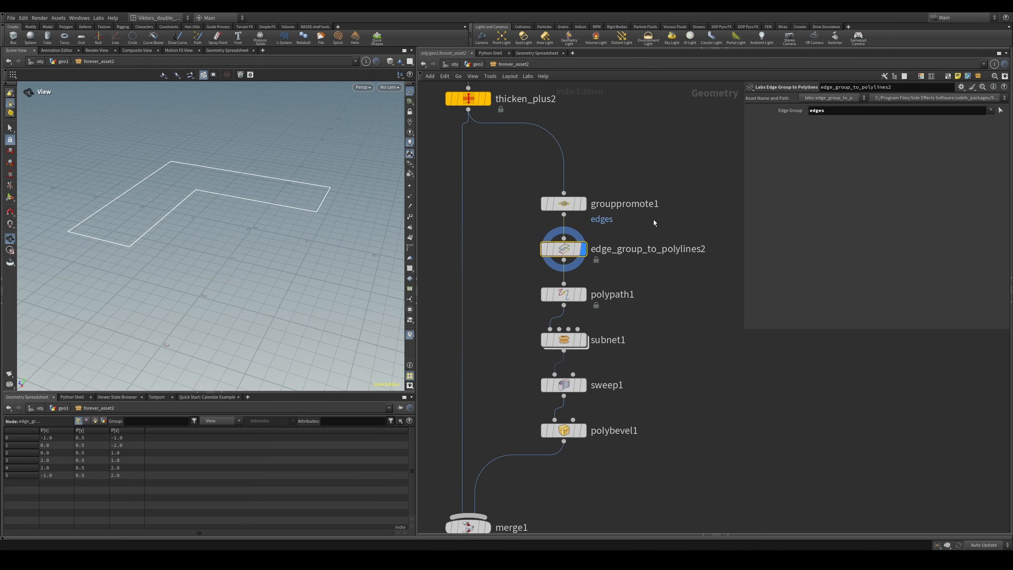
- Return to geo1 and match forever_asset2 to its current definition
key(u)
right_click(539, 338)
click(591, 408)
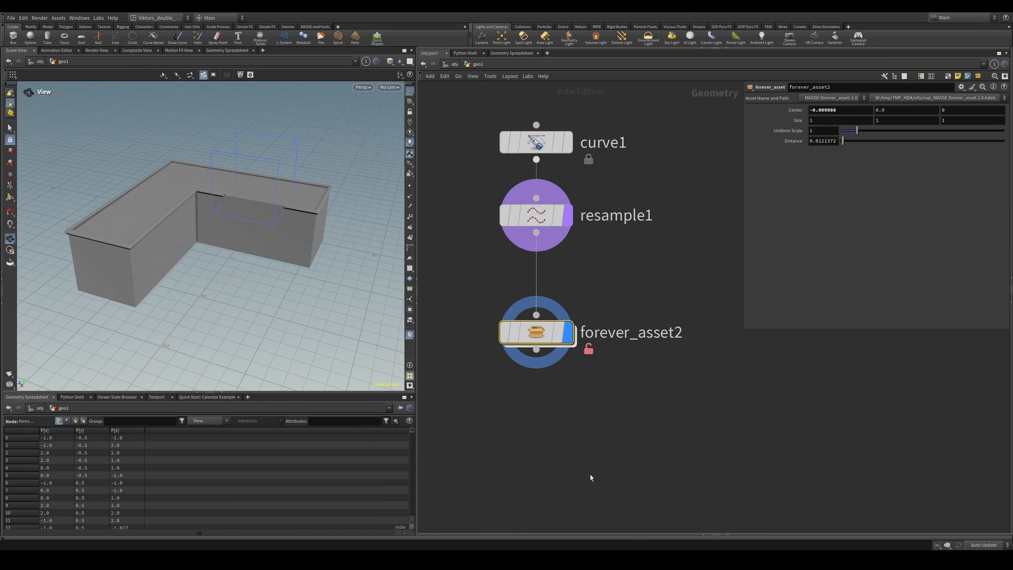
- Examine the grouppromote1 to polybevel1 branch inside the locked forever_asset2 and return to geo1
double_click(540, 335)
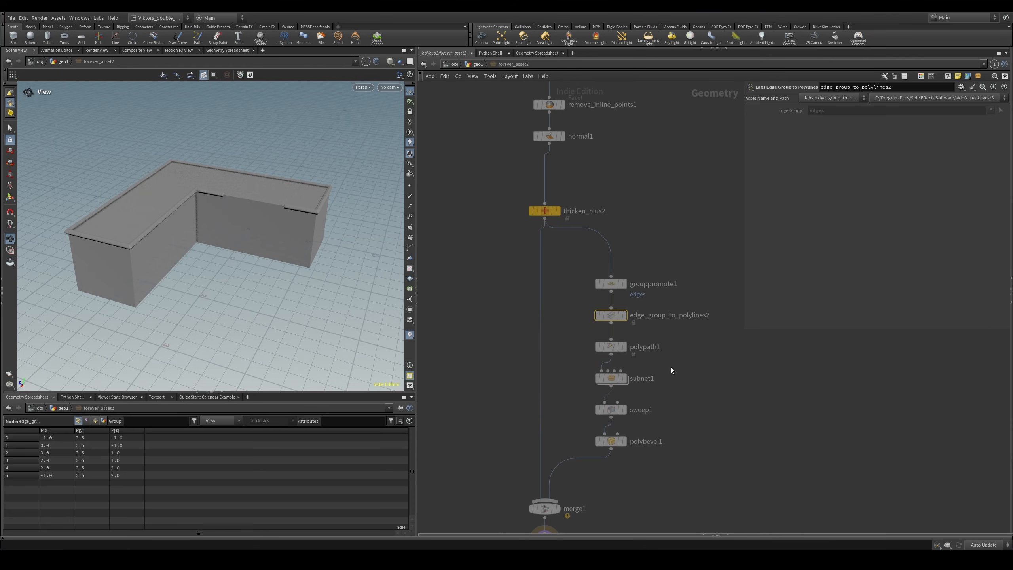
drag(710, 450, 637, 255)
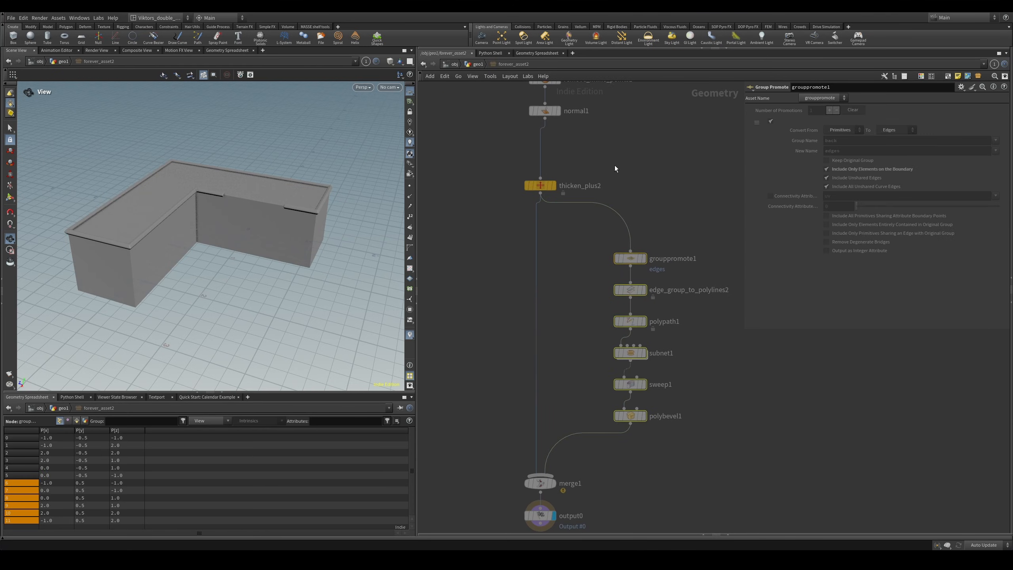
key(u)
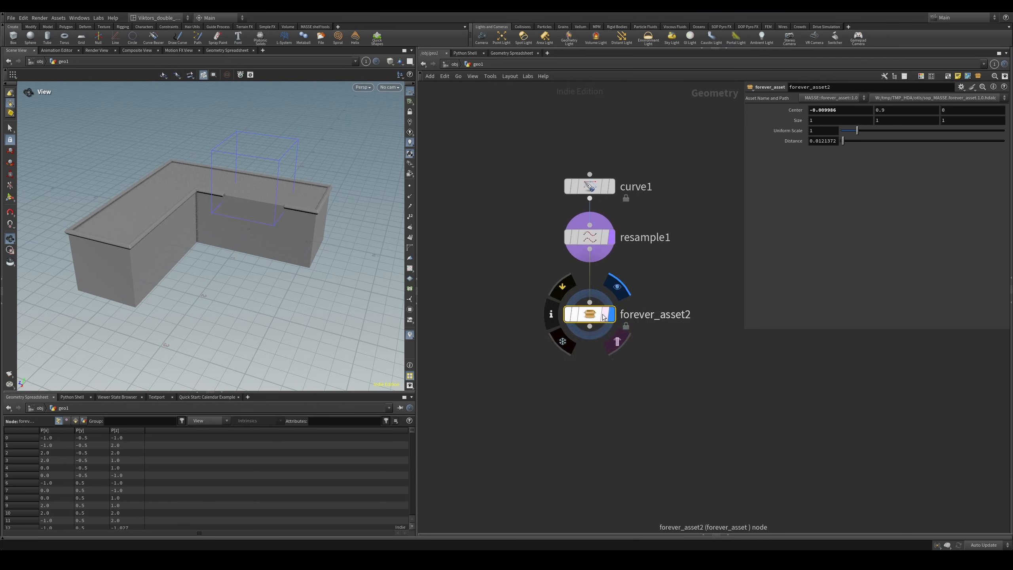
- Show forever_asset2 in the Asset Manager and view its entry in the operators list
middle_drag(630, 354, 571, 350)
right_click(558, 306)
key(Escape)
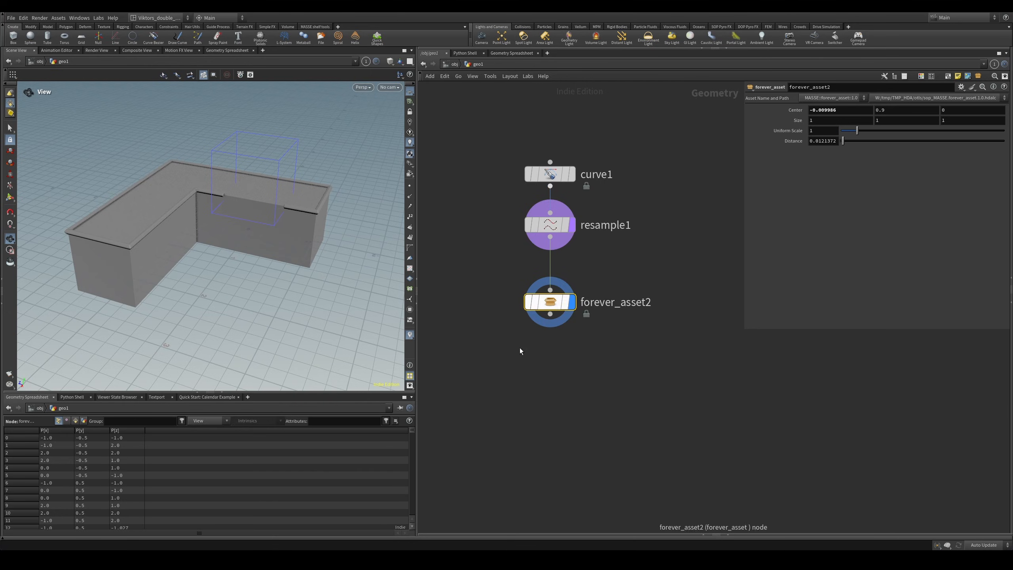
right_click(560, 306)
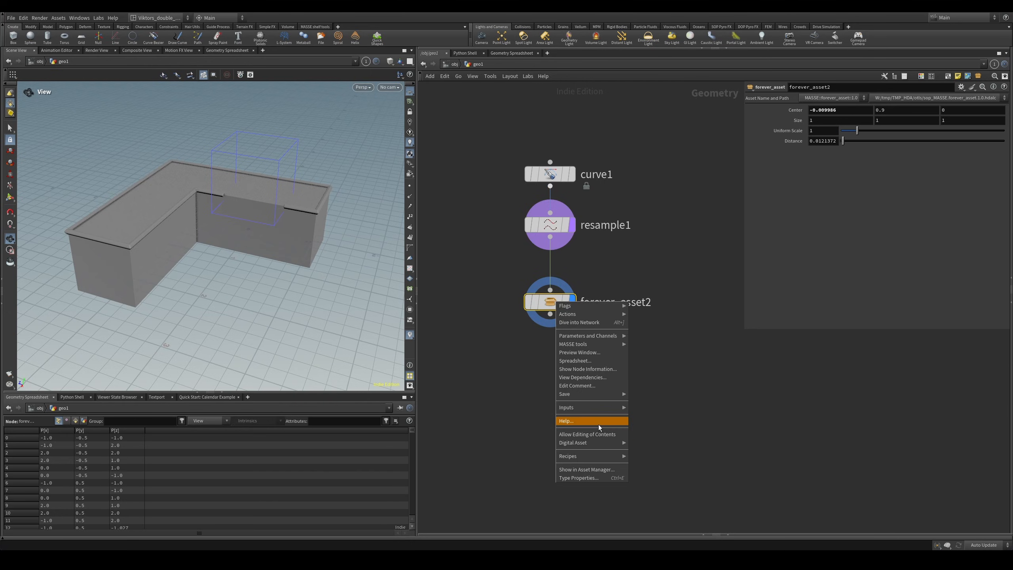
click(606, 469)
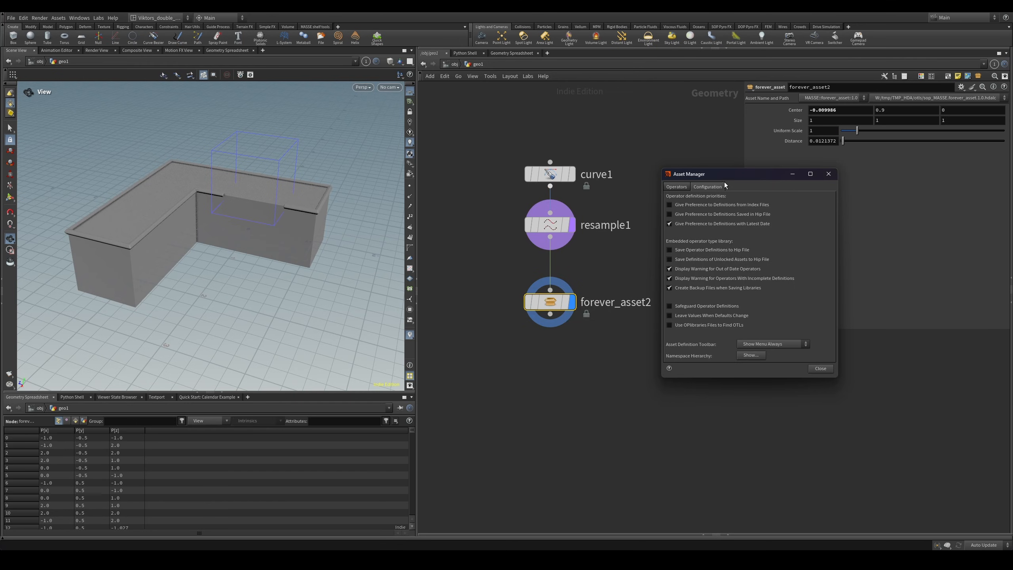
drag(767, 176, 712, 183)
click(654, 193)
click(623, 194)
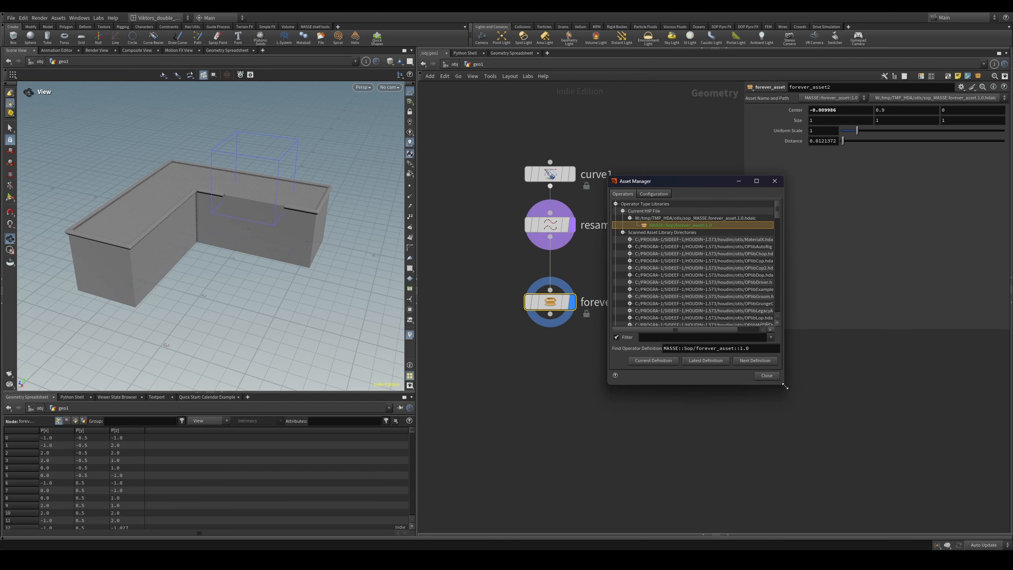
- Enlarge the Asset Manager, collapse the Scanned Asset Library Directories to inspect the forever_asset library, and close the window
drag(784, 386, 882, 465)
drag(735, 183, 529, 333)
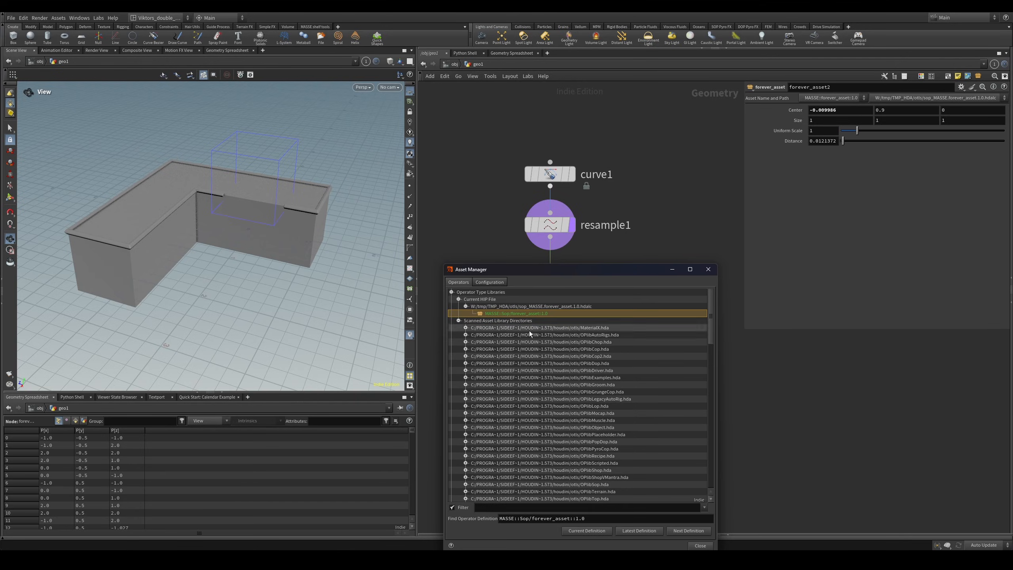
double_click(514, 321)
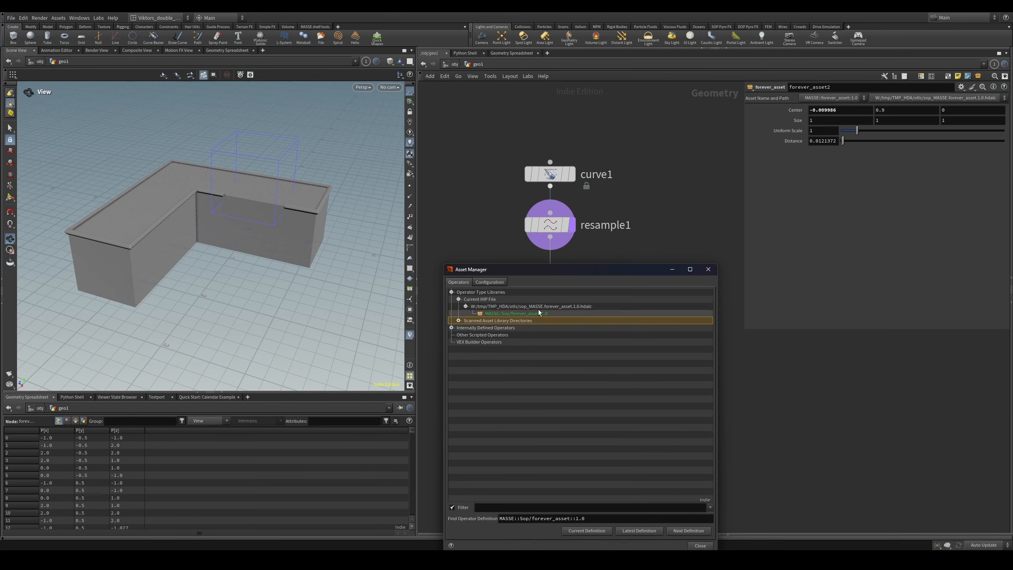
click(708, 270)
drag(480, 281, 589, 353)
drag(690, 375, 496, 273)
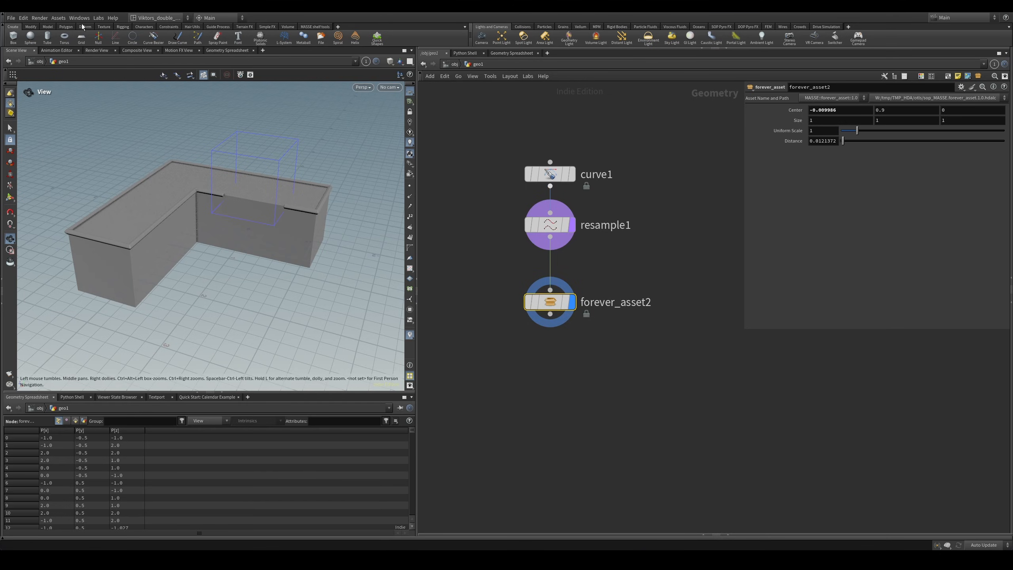
- Run Embed Internal Assets on the selected forever_asset2 node
click(59, 18)
mouse_move(99, 155)
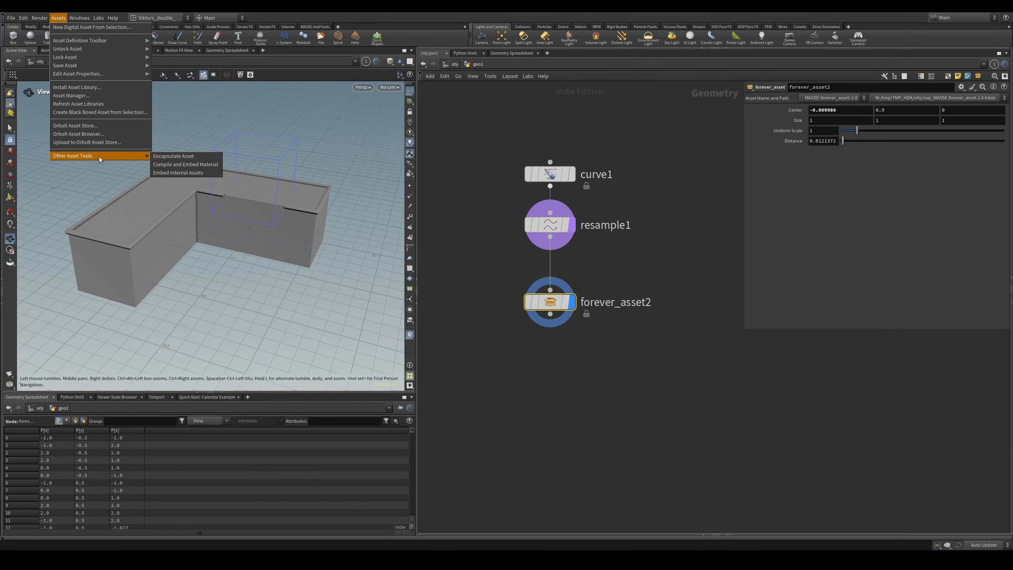
click(196, 173)
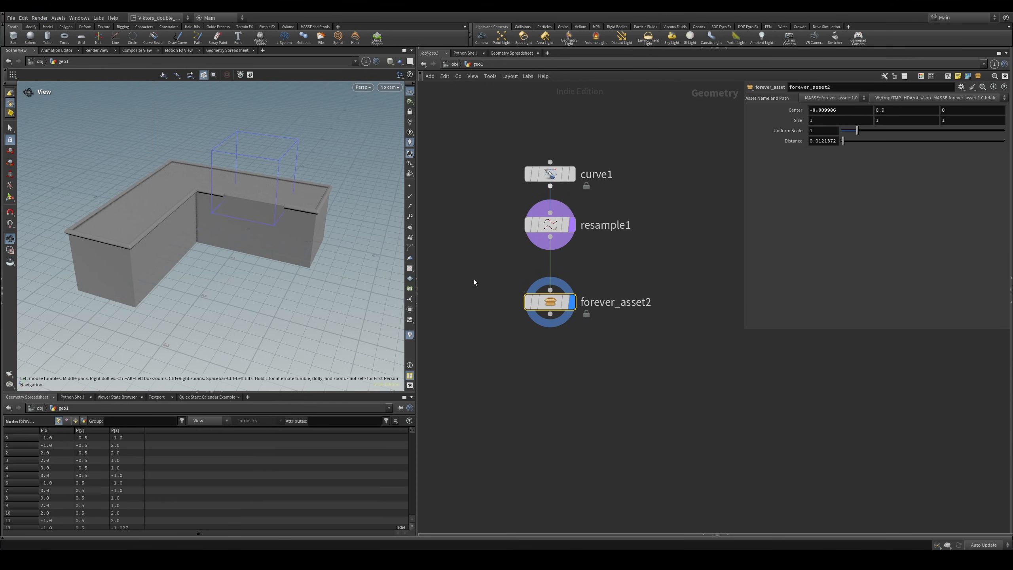
middle_drag(570, 354, 594, 361)
drag(594, 361, 678, 405)
mouse_move(558, 315)
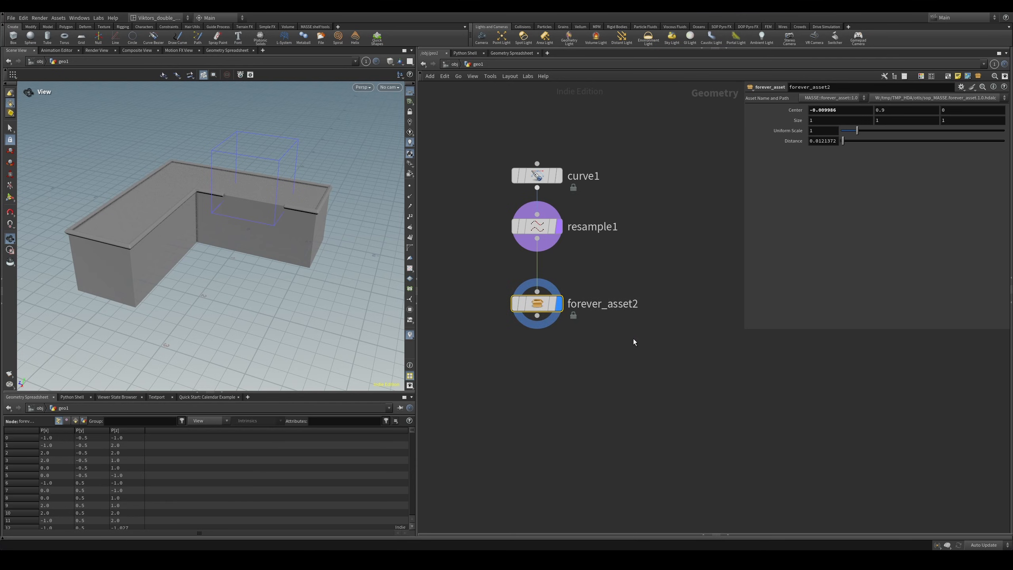
- Allow editing of contents on forever_asset2 and enter its internal network
mouse_move(623, 355)
middle_down()
mouse_move(642, 360)
mouse_move(615, 333)
mouse_move(618, 353)
middle_up()
scroll(559, 303, up, 1)
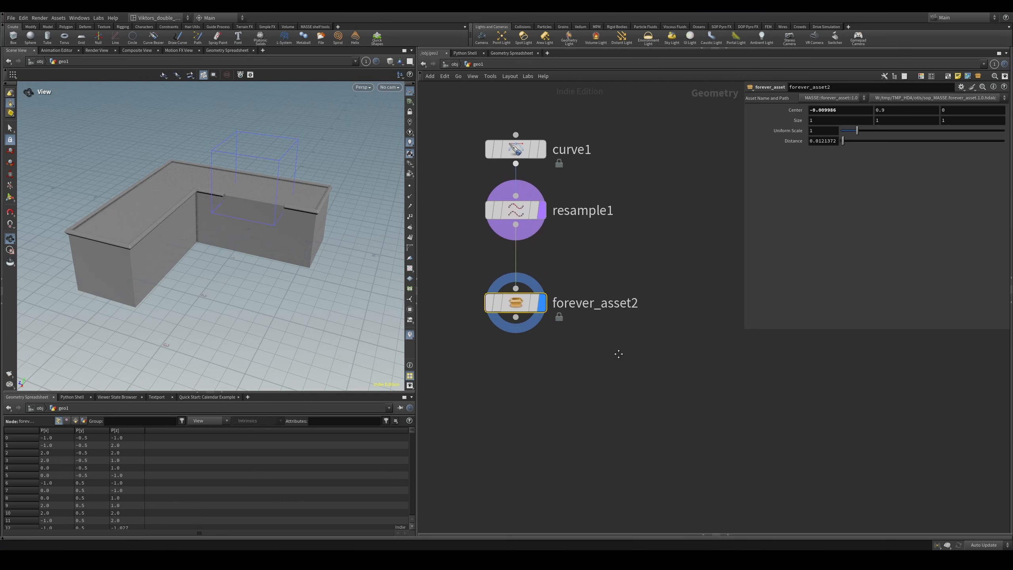
middle_drag(629, 399, 643, 404)
right_click(537, 309)
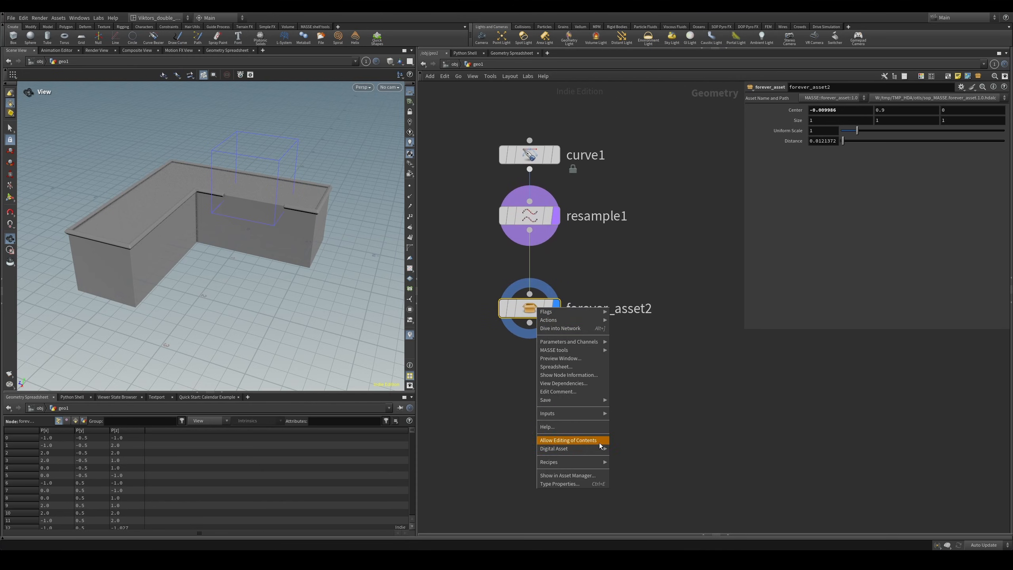
click(600, 442)
double_click(540, 313)
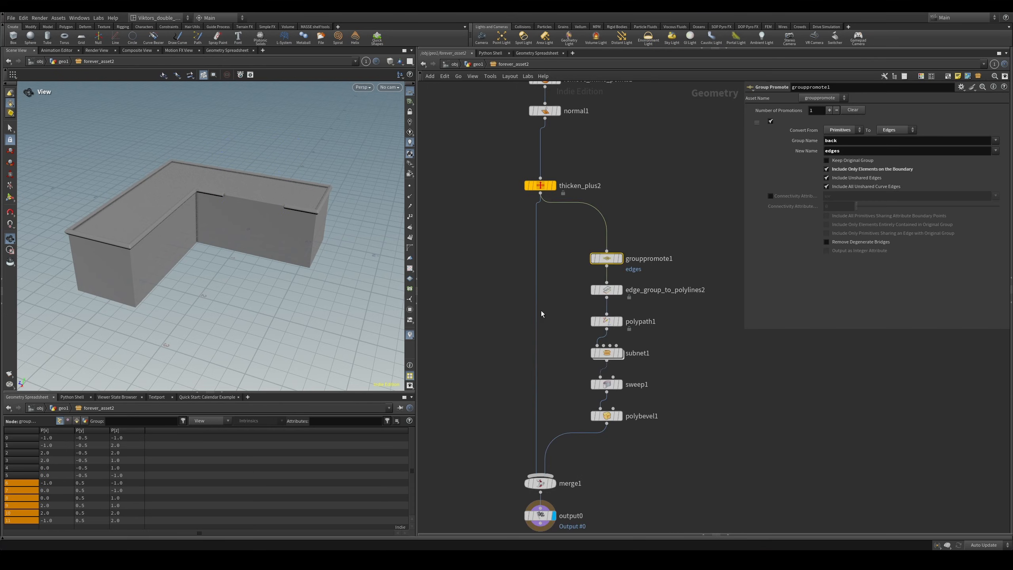
- Display thicken_plus2 and examine its available asset definitions and library path
middle_drag(541, 350, 600, 503)
click(613, 336)
scroll(627, 379, up, 3)
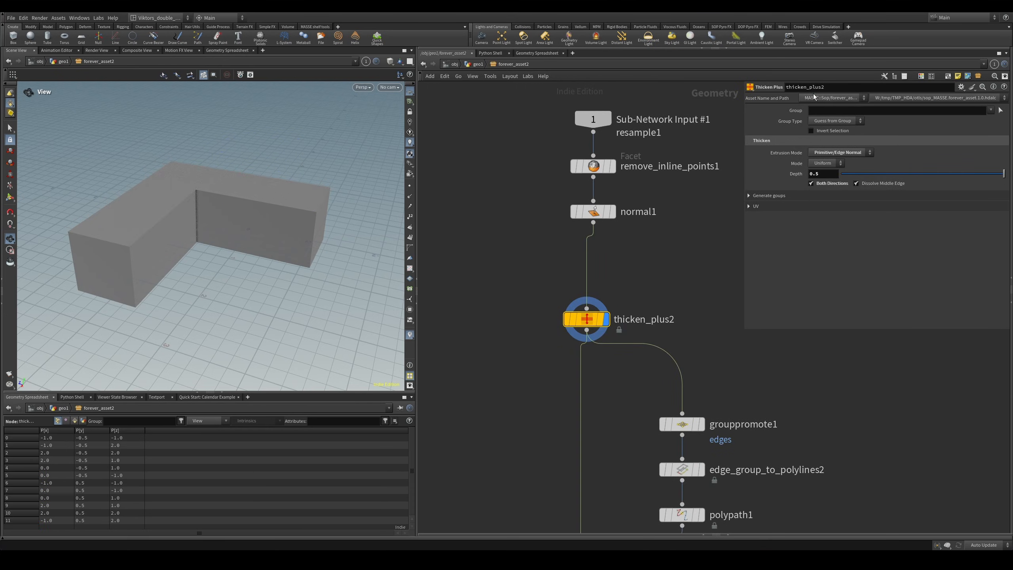
click(842, 99)
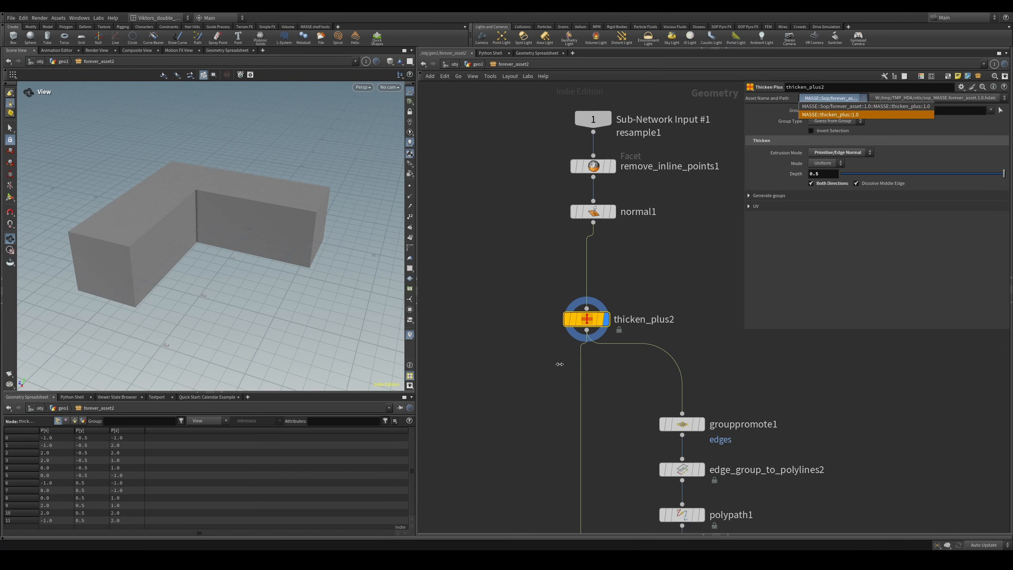
click(901, 148)
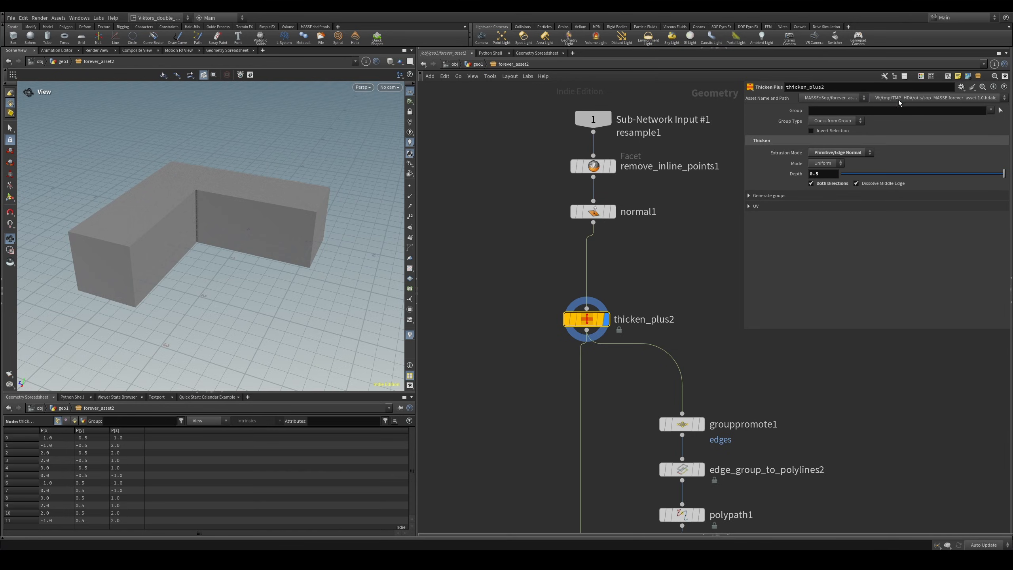
click(901, 99)
click(849, 99)
click(782, 168)
- Display the output of edge_group_to_polylines2 in the branch below thicken_plus2
middle_drag(727, 455, 649, 286)
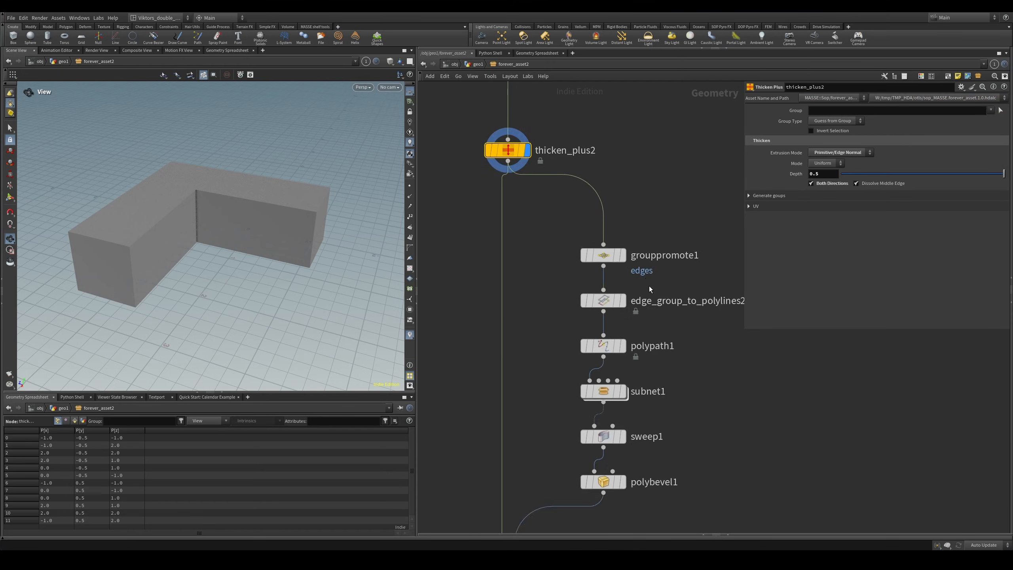
scroll(649, 286, up, 1)
click(584, 358)
key(r)
drag(540, 341, 606, 299)
key(r)
middle_drag(667, 335, 667, 309)
- Examine the available asset definitions of edge_group_to_polylines2, keeping the one embedded in forever_asset
click(594, 385)
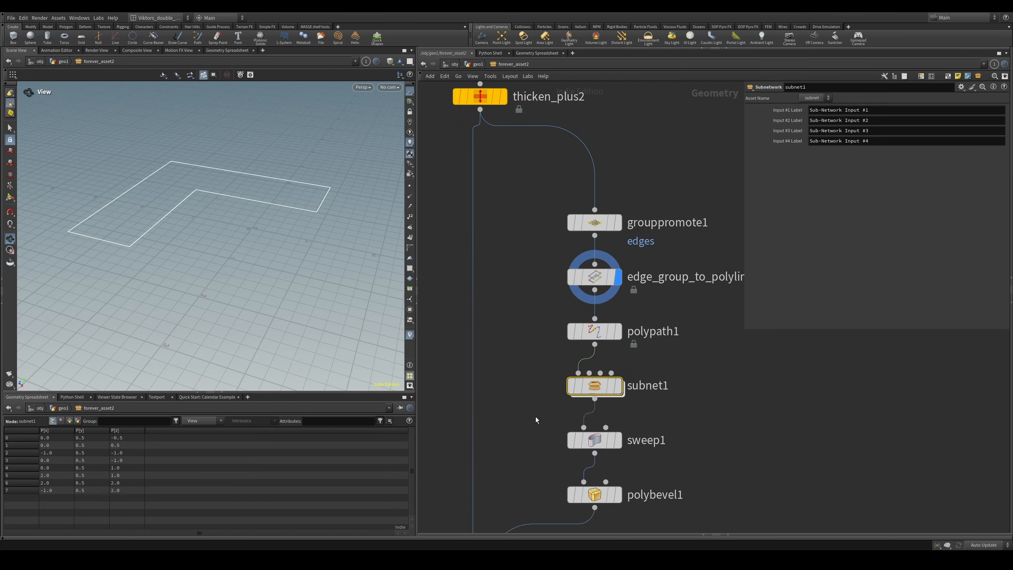
click(598, 277)
click(833, 98)
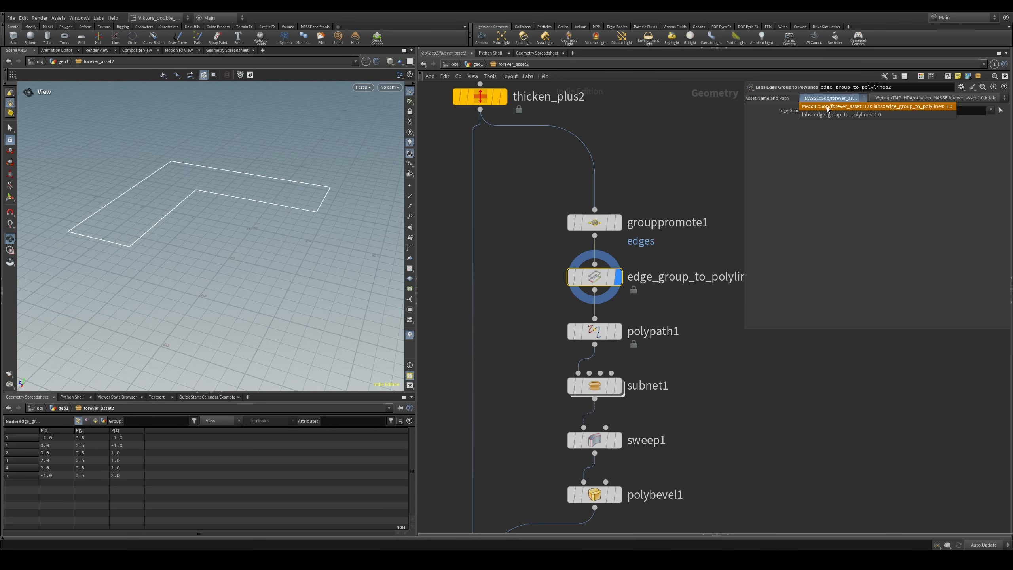
click(917, 106)
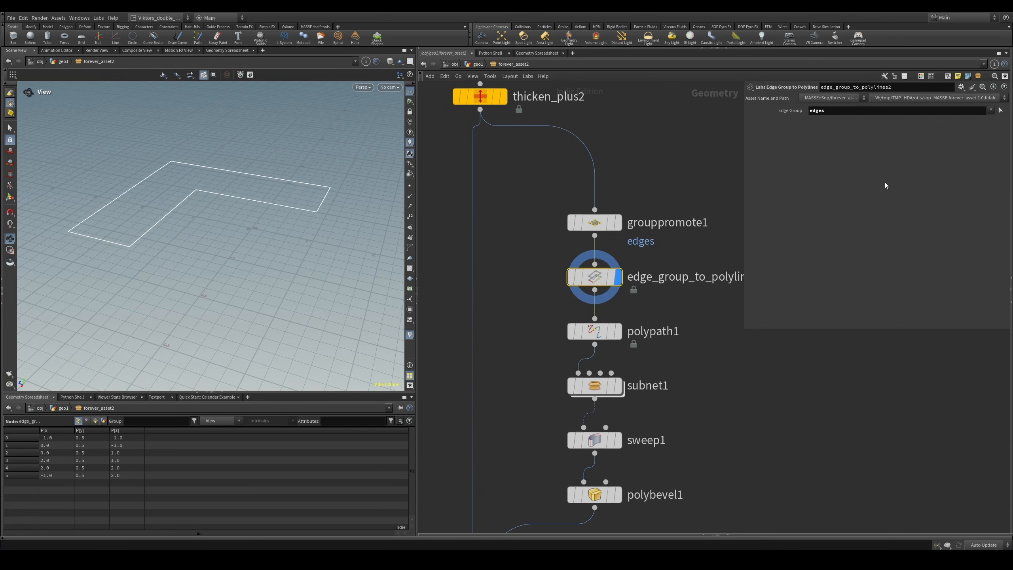
click(833, 99)
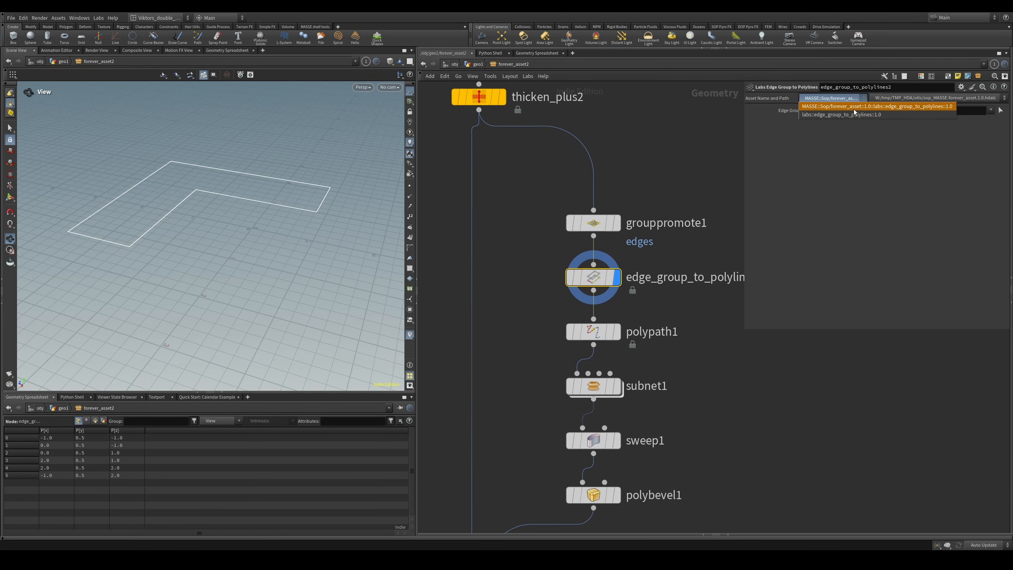
click(840, 107)
- Enter subnet1, check the available asset definitions of boolean_curve2, and return to the forever_asset2 network
double_click(594, 385)
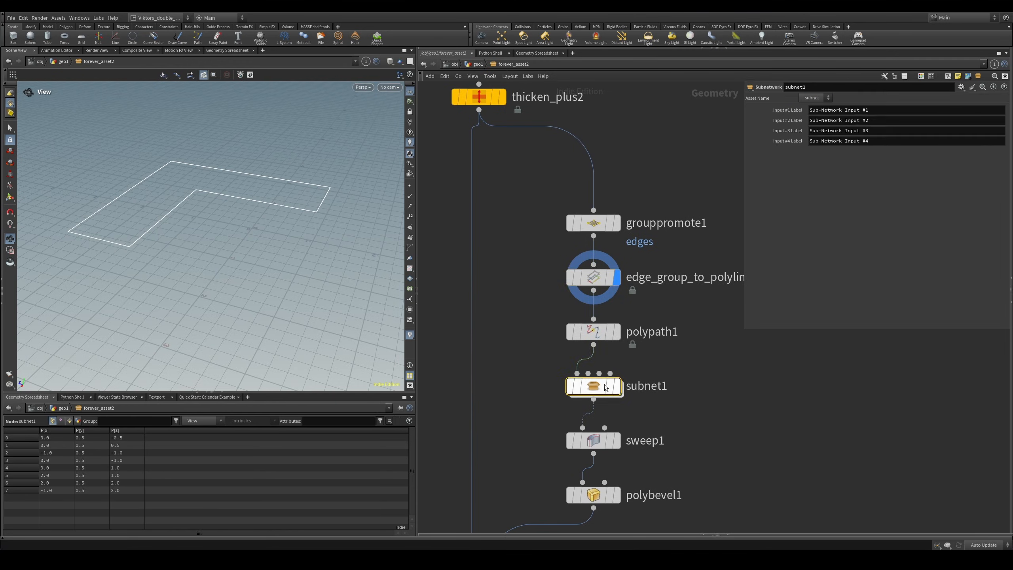
click(848, 98)
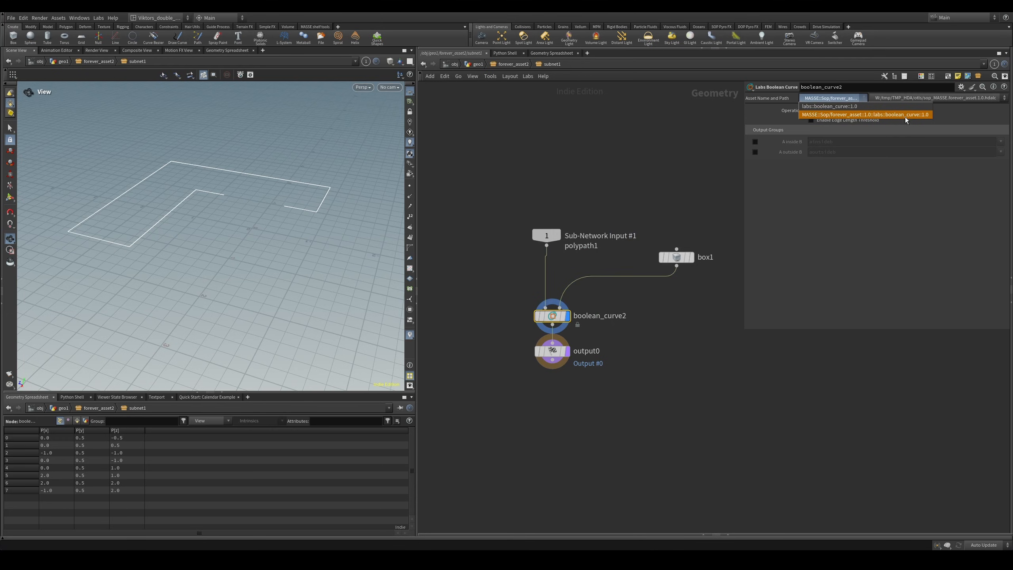
key(Escape)
click(522, 65)
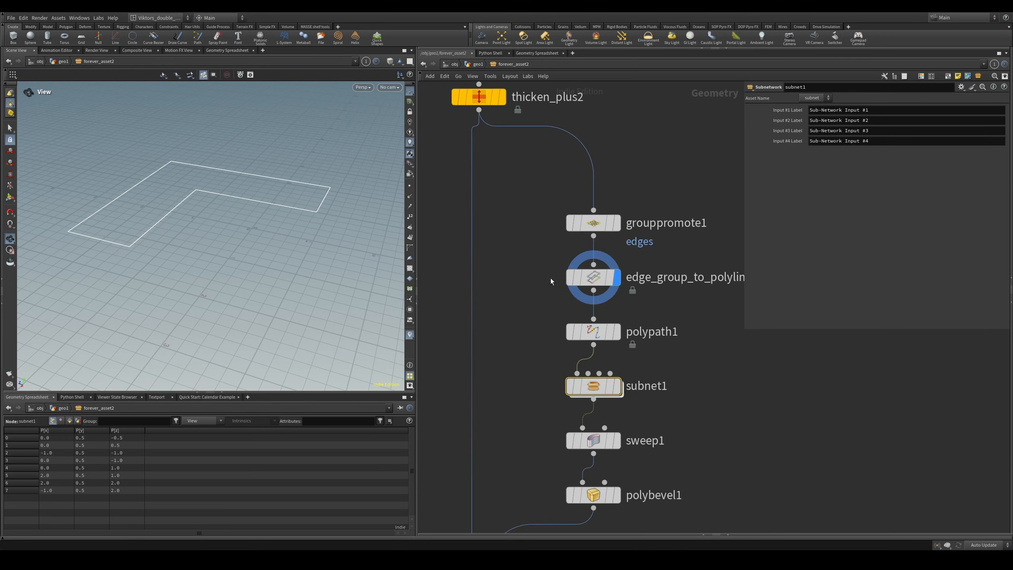
- Review the grouppromote1 to polybevel1 branch and set the display back to thicken_plus2
scroll(551, 279, down, 3)
drag(662, 185, 574, 443)
mouse_move(588, 218)
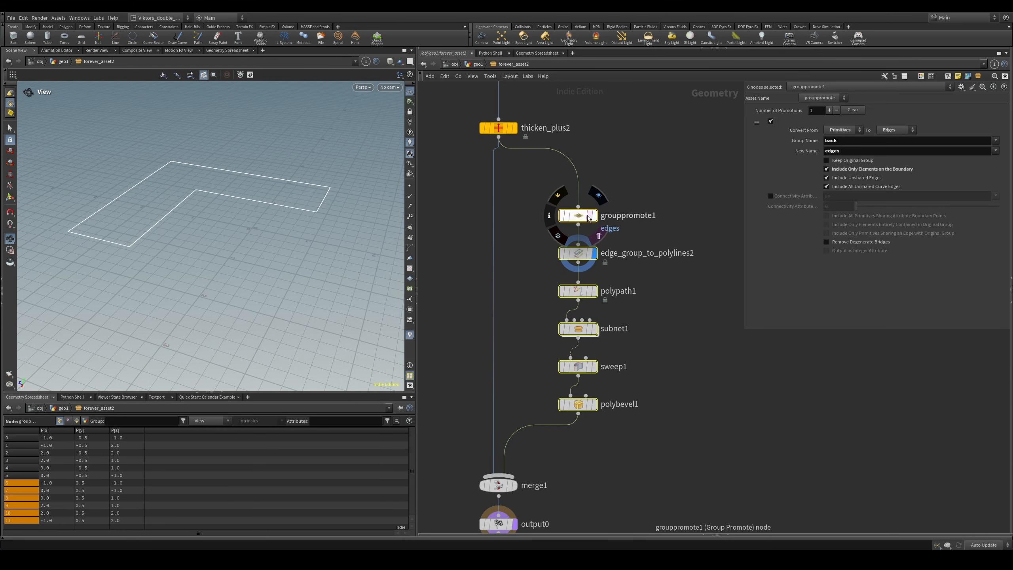
middle_drag(643, 297, 691, 344)
drag(642, 146, 533, 197)
key(r)
middle_drag(497, 202, 518, 279)
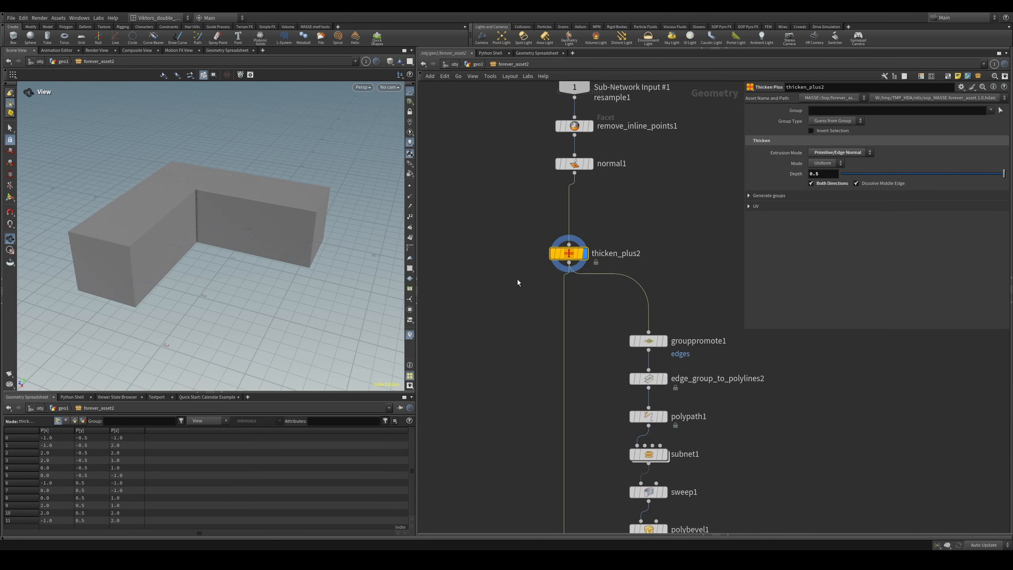
- Move thicken_plus2 and the nodes downstream of it up, closer beneath normal1
scroll(517, 366, down, 3)
drag(576, 210, 552, 233)
scroll(534, 323, up, 4)
drag(557, 286, 552, 282)
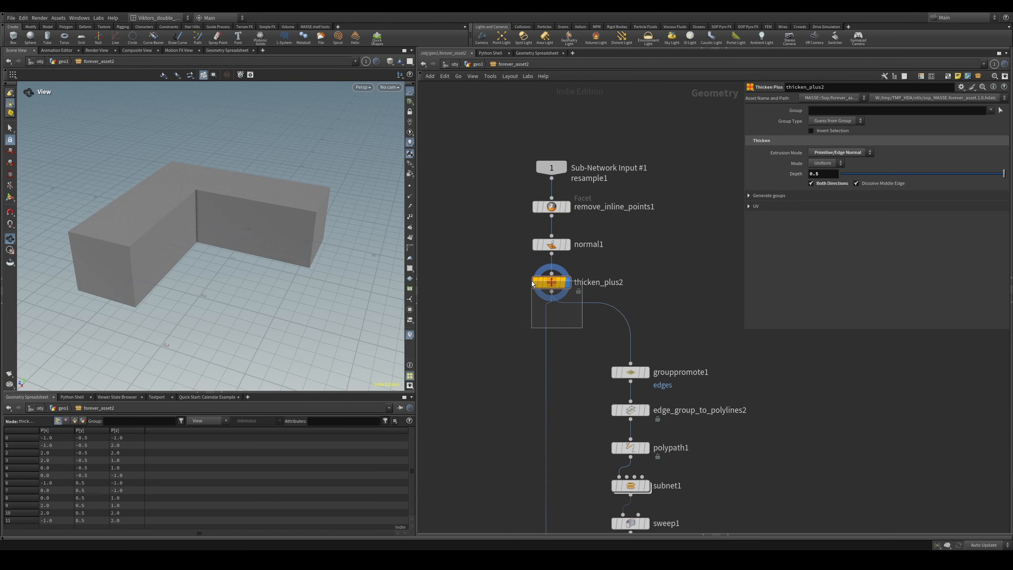
- Compare the embedded and the standalone asset definitions offered for thicken_plus2
middle_drag(641, 269, 642, 245)
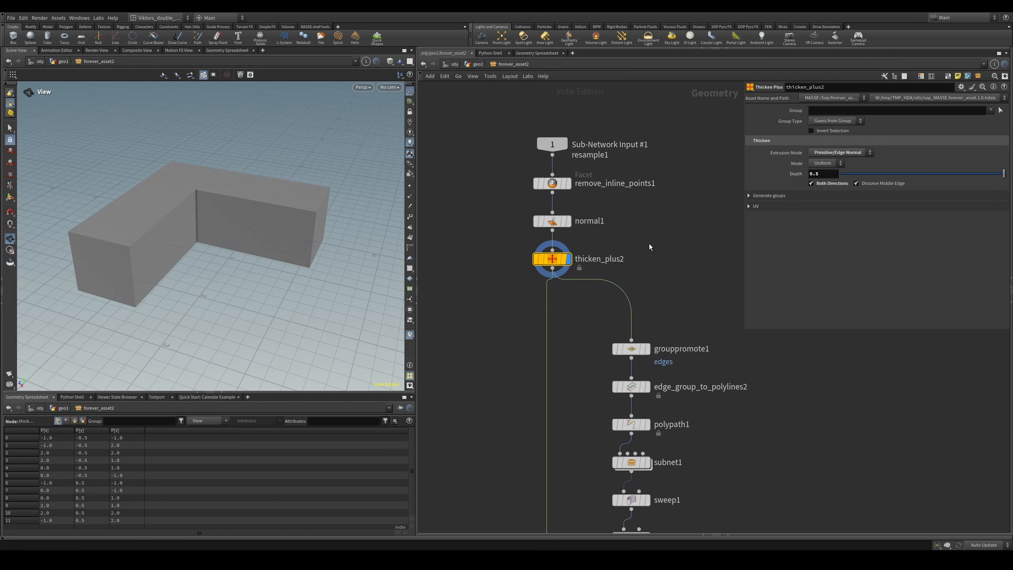
click(834, 99)
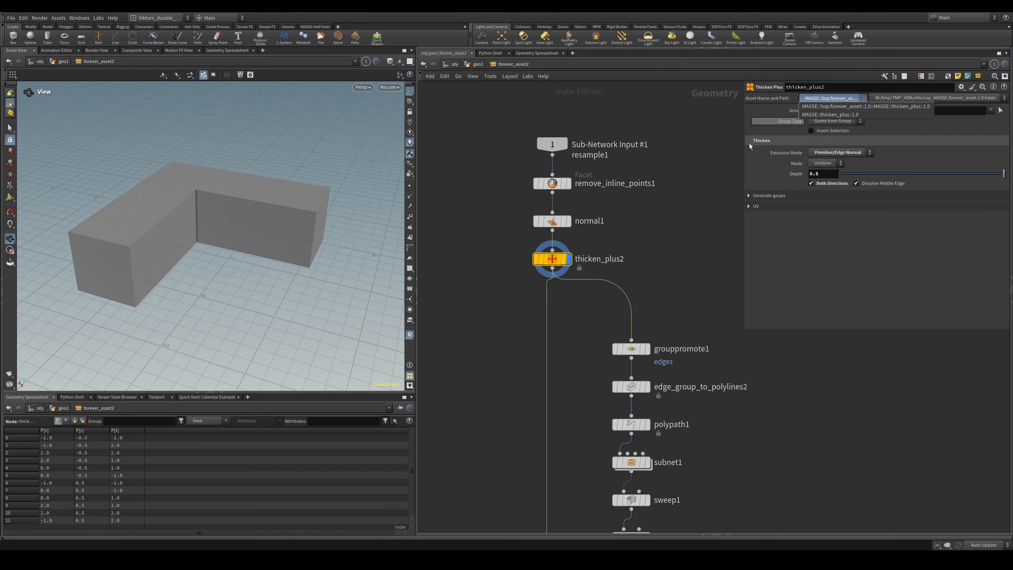
click(626, 229)
- Return to geo1, save the node type of forever_asset2, and lock it to match the current definition
click(477, 64)
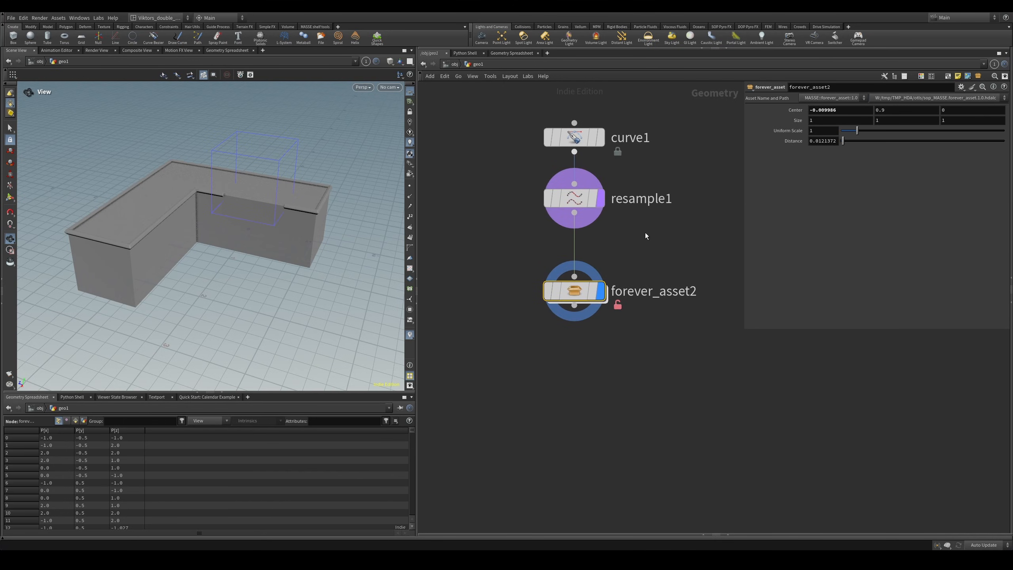
right_click(586, 293)
click(639, 446)
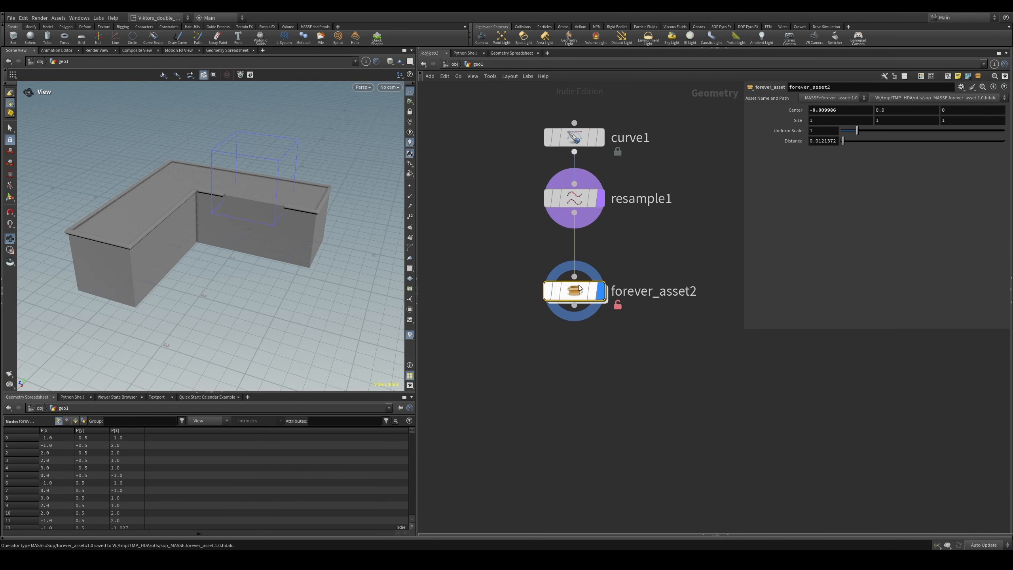
right_click(586, 284)
click(628, 419)
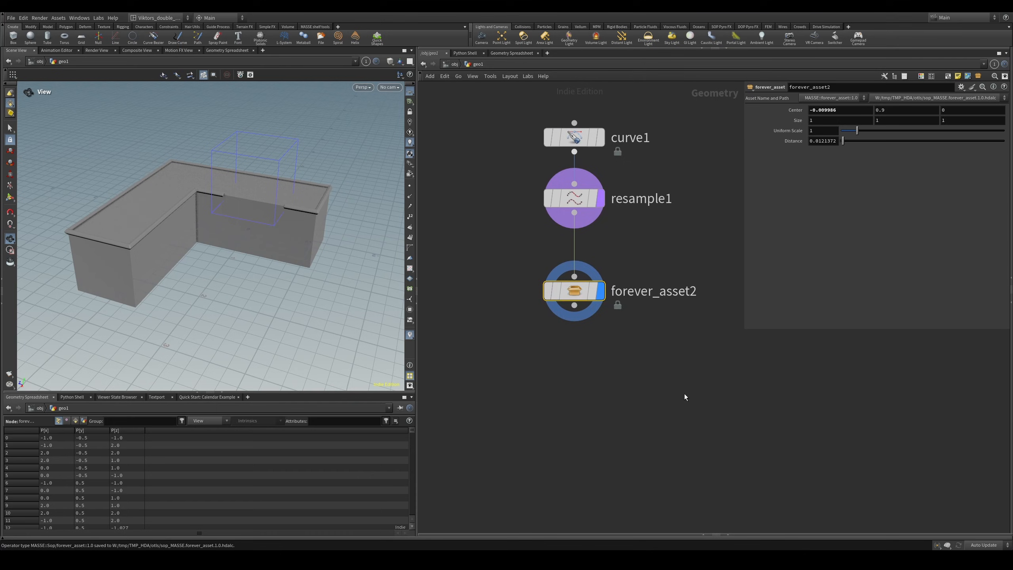
- Show forever_asset2 in the Asset Manager and select its embedded edge_group_to_polylines definition
right_click(571, 290)
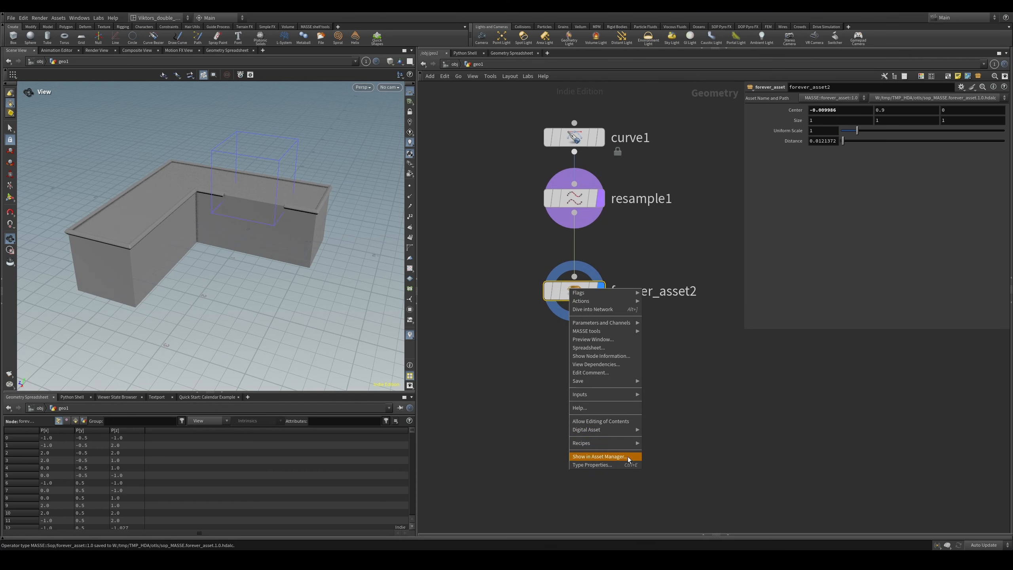
click(614, 456)
drag(604, 263, 660, 231)
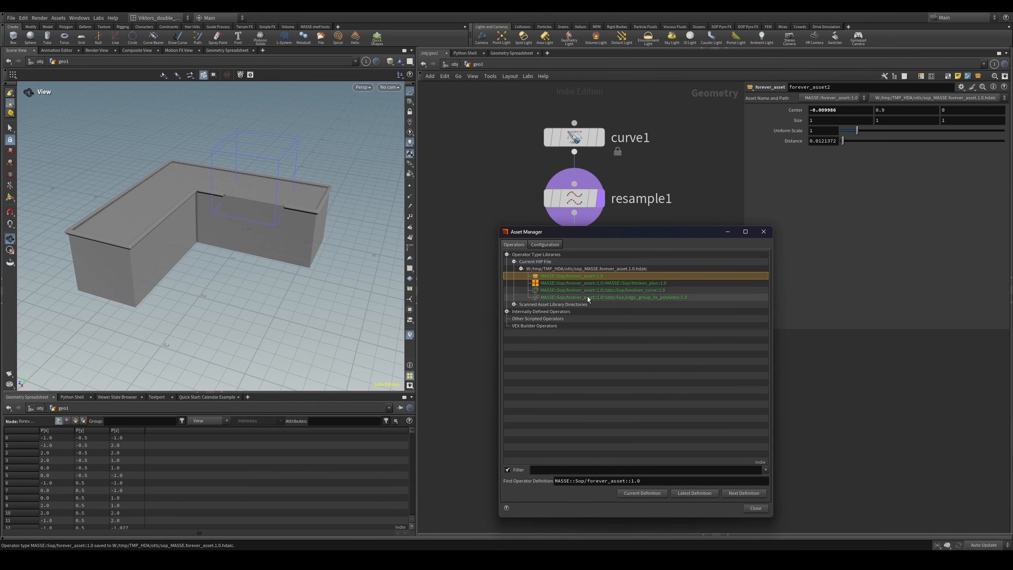
click(589, 296)
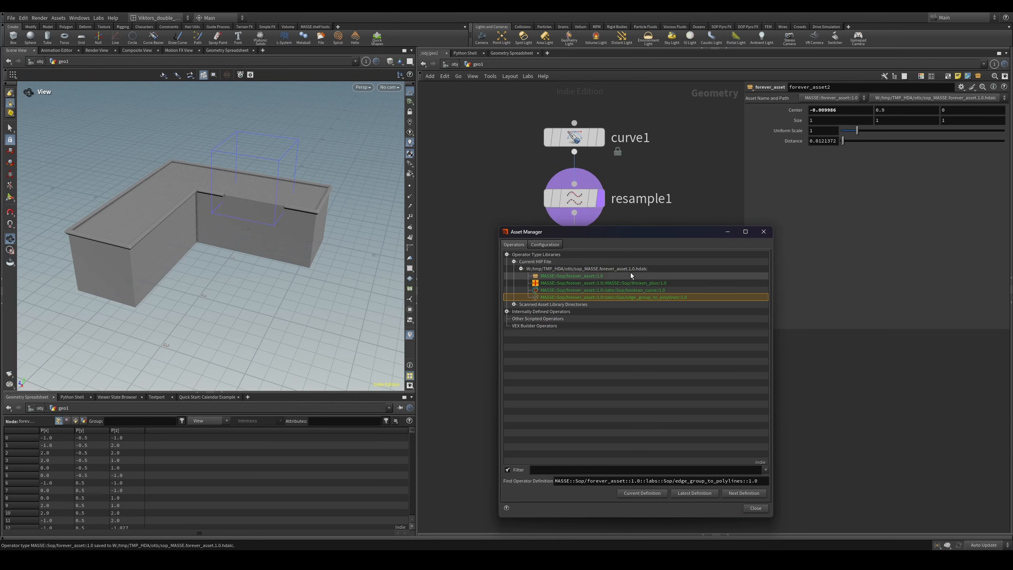
- Examine the forever_asset, thicken_plus and boolean_curve definitions in the forever_asset library, and move the Asset Manager clear of the nodes
drag(610, 231, 736, 219)
click(651, 277)
click(688, 265)
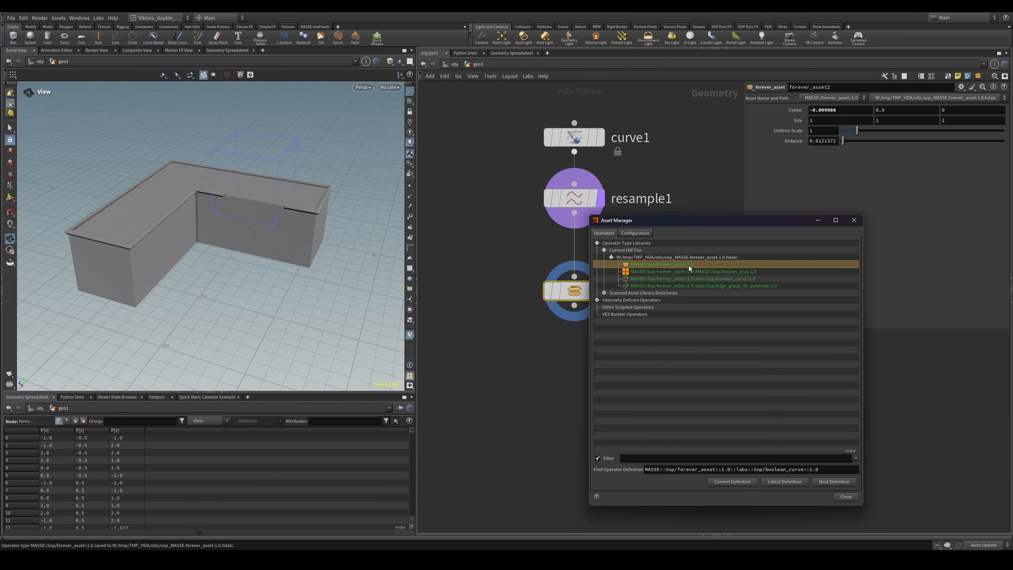
click(706, 273)
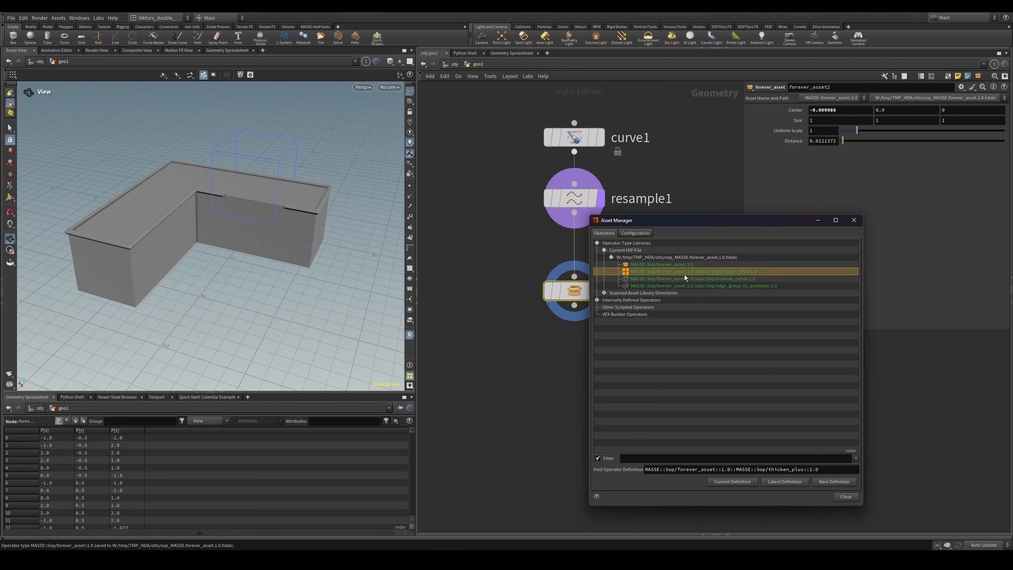
drag(681, 220, 738, 226)
click(750, 284)
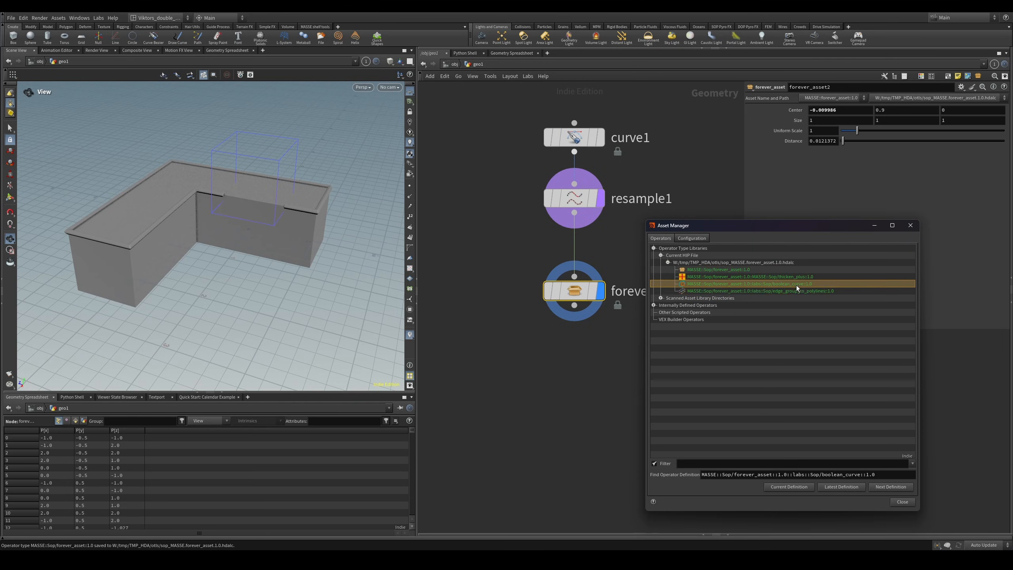
click(757, 276)
drag(762, 230, 508, 439)
- Look inside the locked forever_asset2, return to geo1, allow editing of its contents, and enter it again
double_click(556, 294)
click(477, 64)
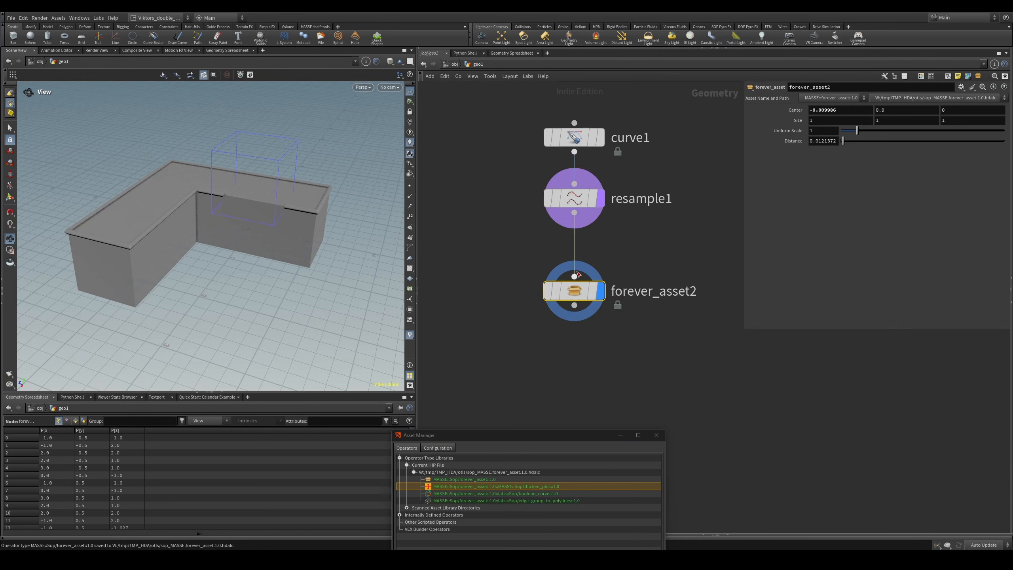
right_click(575, 290)
click(627, 424)
double_click(583, 294)
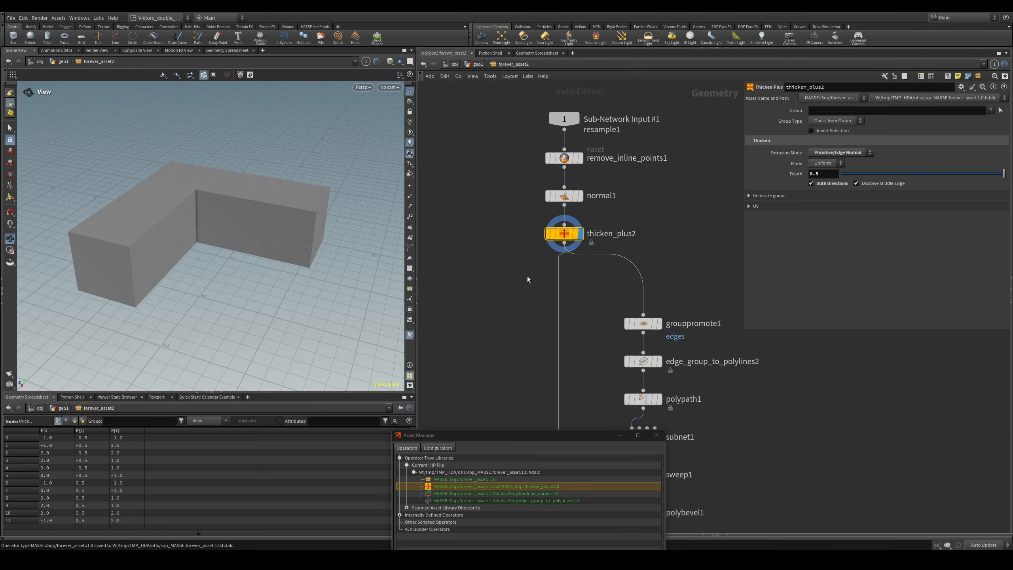
- Add a Thicken Plus node inside forever_asset2 and check which asset definition it uses
key(Tab)
text(thi)
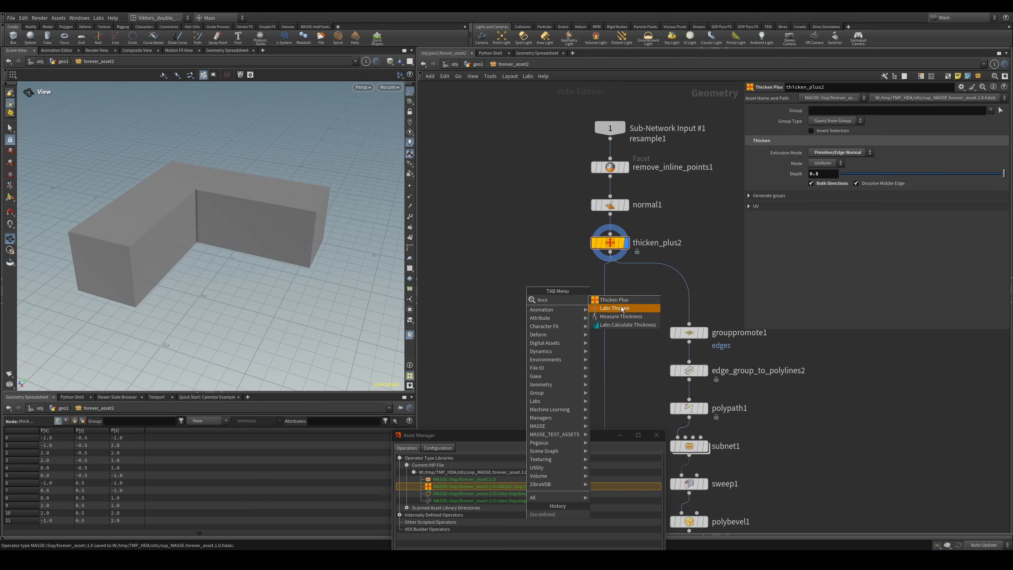
click(621, 305)
click(527, 293)
click(852, 99)
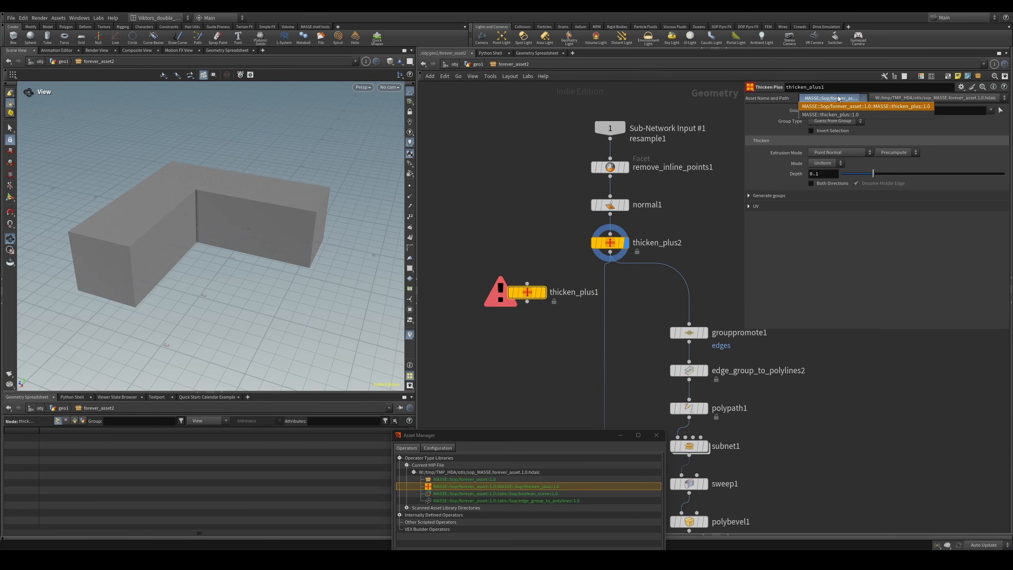
click(545, 238)
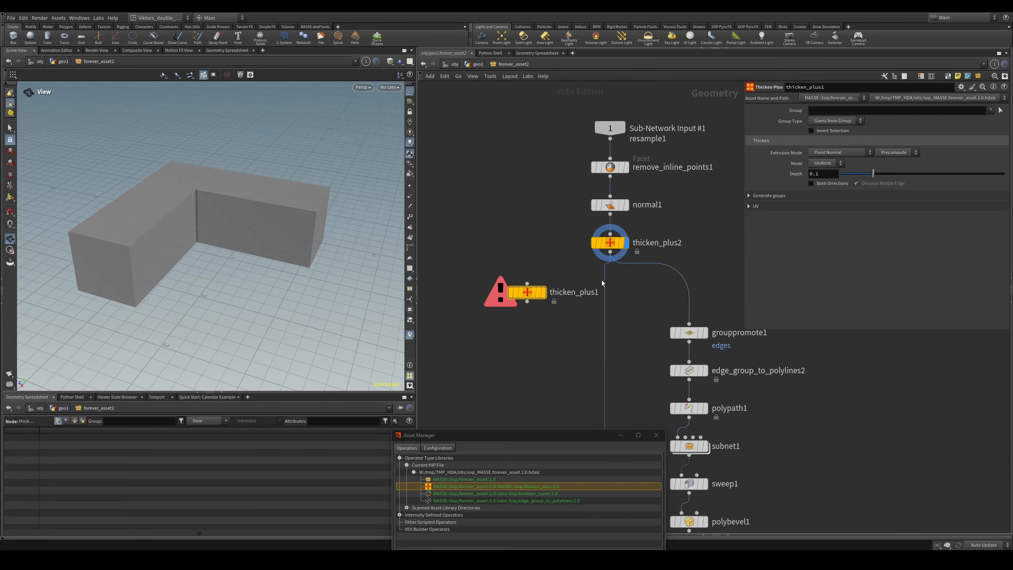
- Return to geo1 and add a Thicken Plus node there
click(477, 64)
key(Tab)
text(thic)
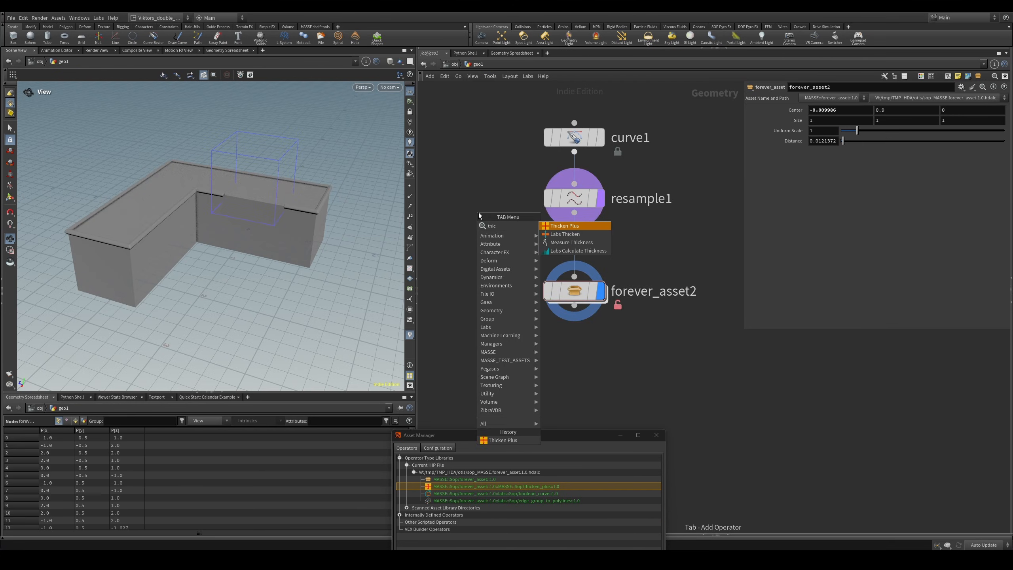
click(566, 226)
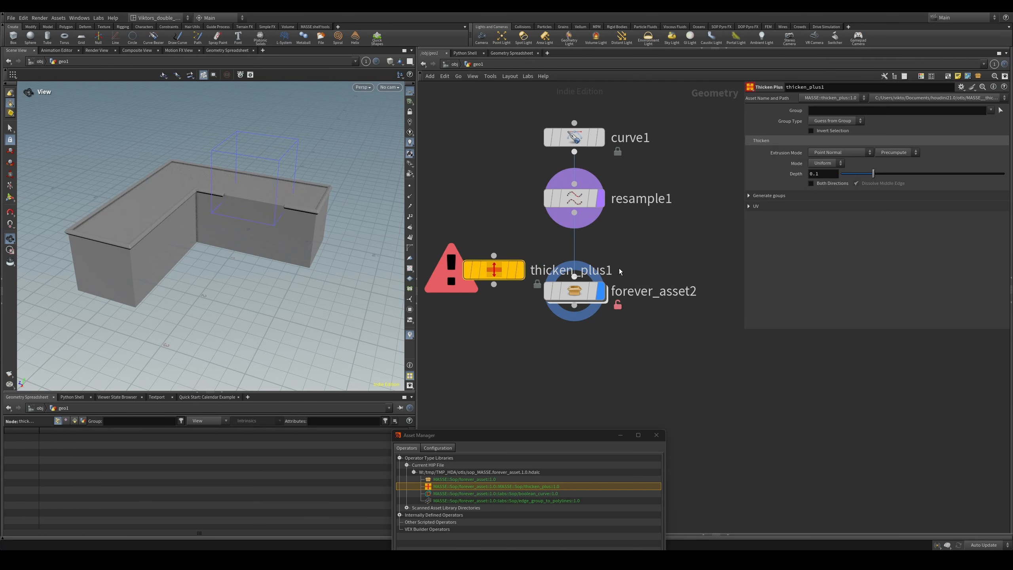
- Check which asset definitions are available to the Thicken Plus node in geo1, and go inside forever_asset2
click(852, 99)
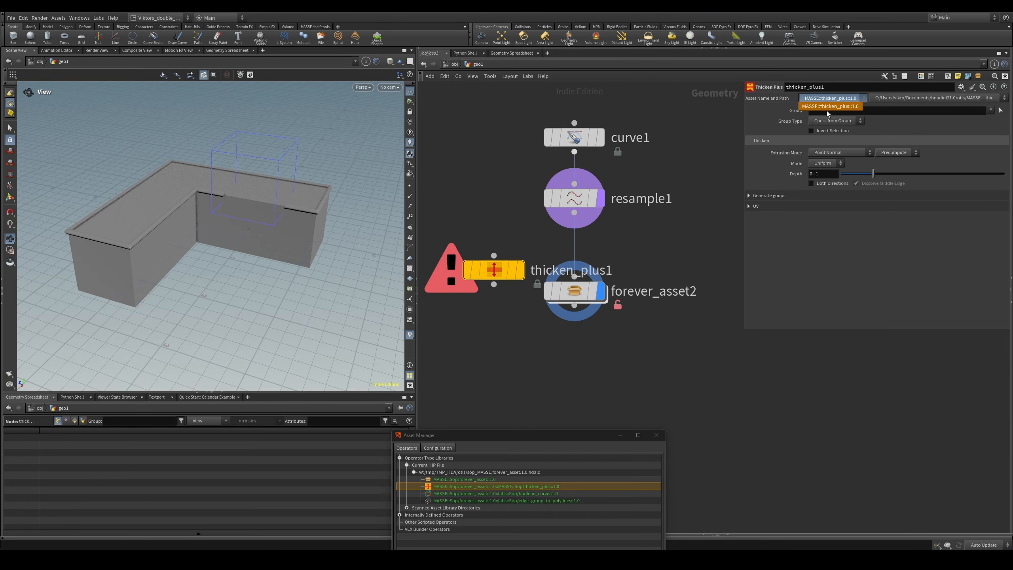
click(827, 111)
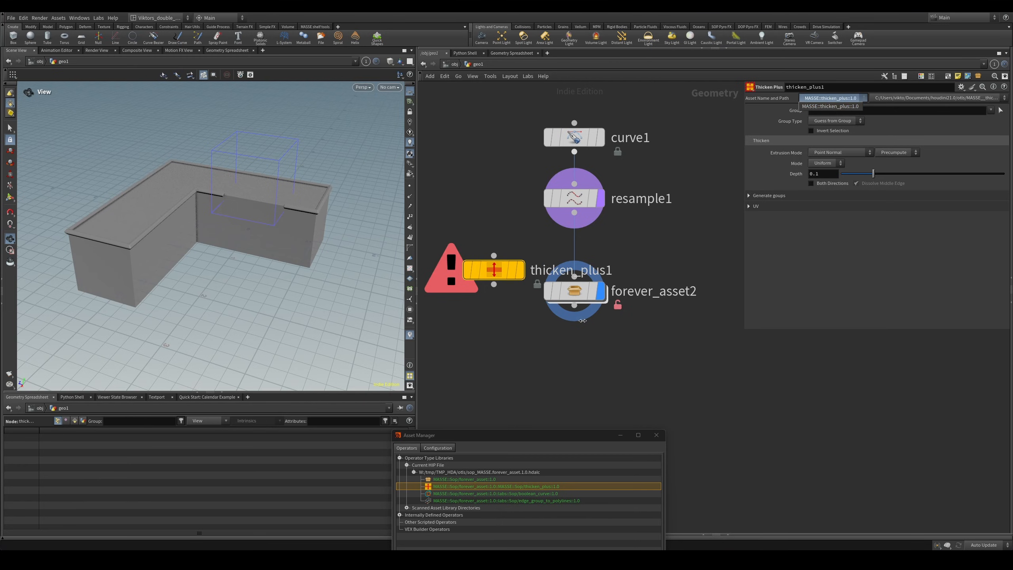
double_click(580, 291)
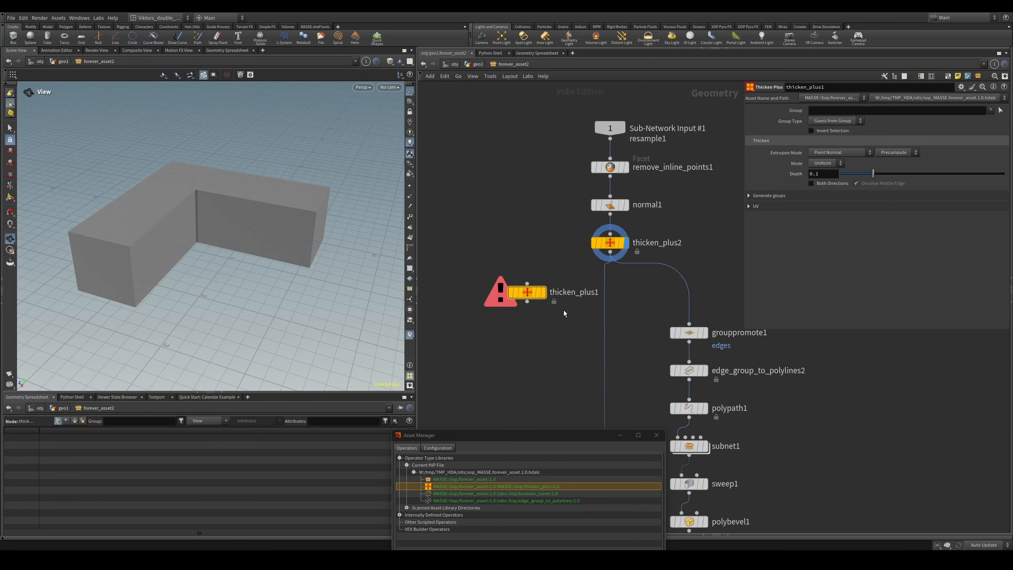
- Return to geo1 and delete the Thicken Plus node there
click(478, 64)
drag(488, 204, 472, 327)
middle_drag(482, 337, 524, 335)
drag(530, 341, 490, 225)
key(Delete)
- Go inside forever_asset2 and add another Thicken Plus node below thicken_plus1
double_click(614, 292)
drag(576, 224, 664, 288)
drag(554, 247, 488, 353)
key(Tab)
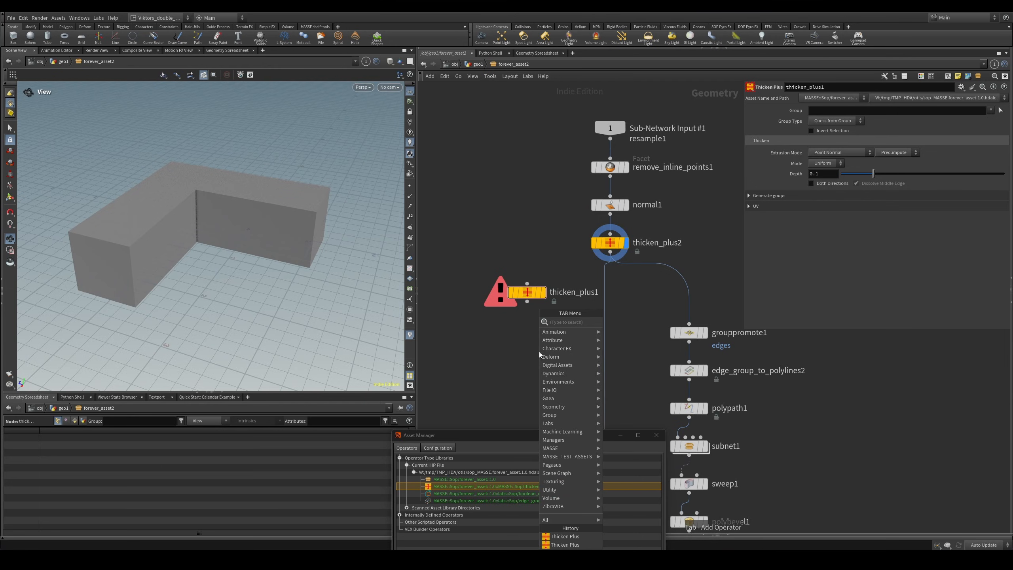
key(Escape)
key(Tab)
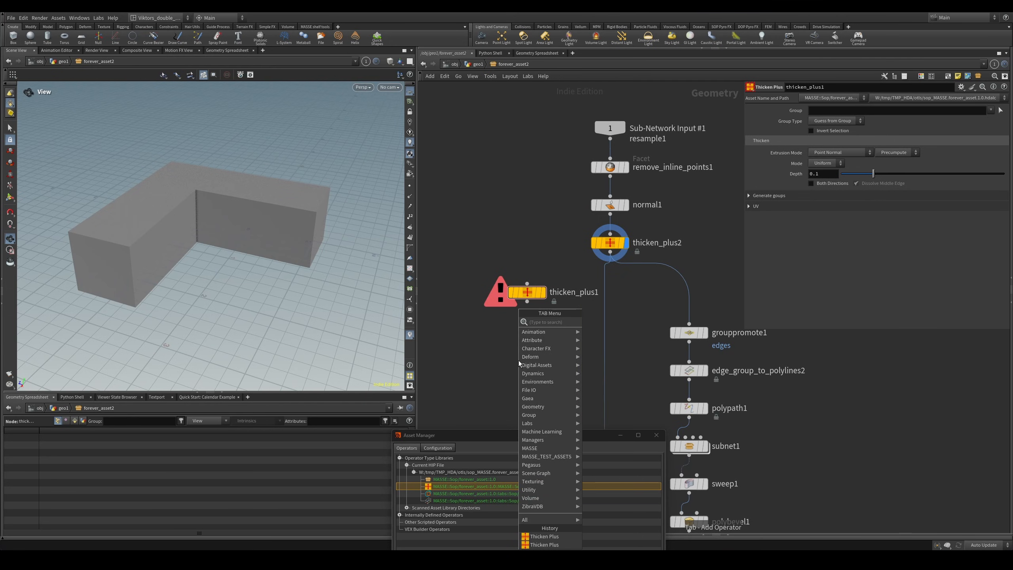
text(th)
key(Return)
click(519, 361)
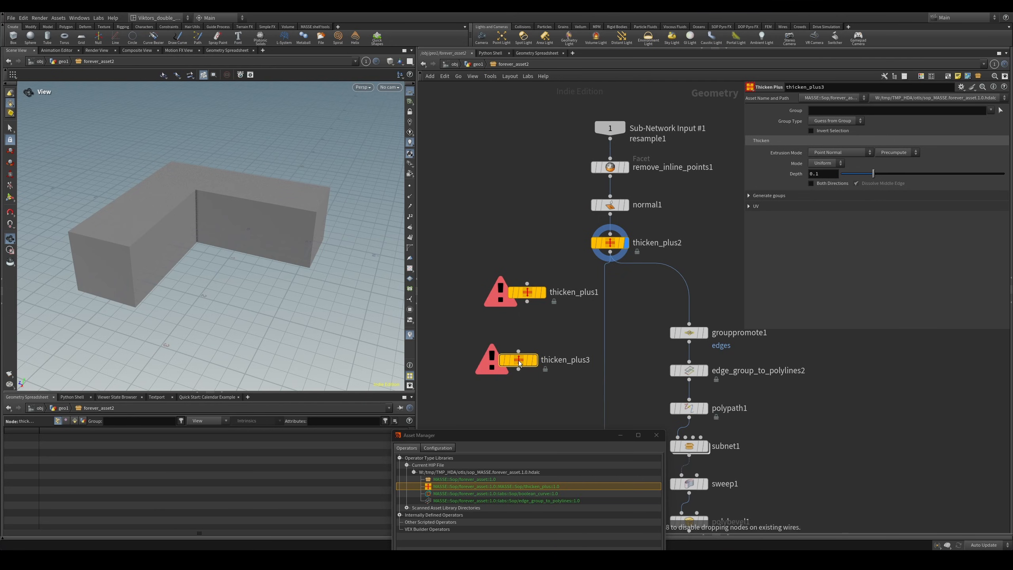
- Check the asset definitions available to the new Thicken Plus node, and delete both unconnected Thicken Plus nodes
click(831, 98)
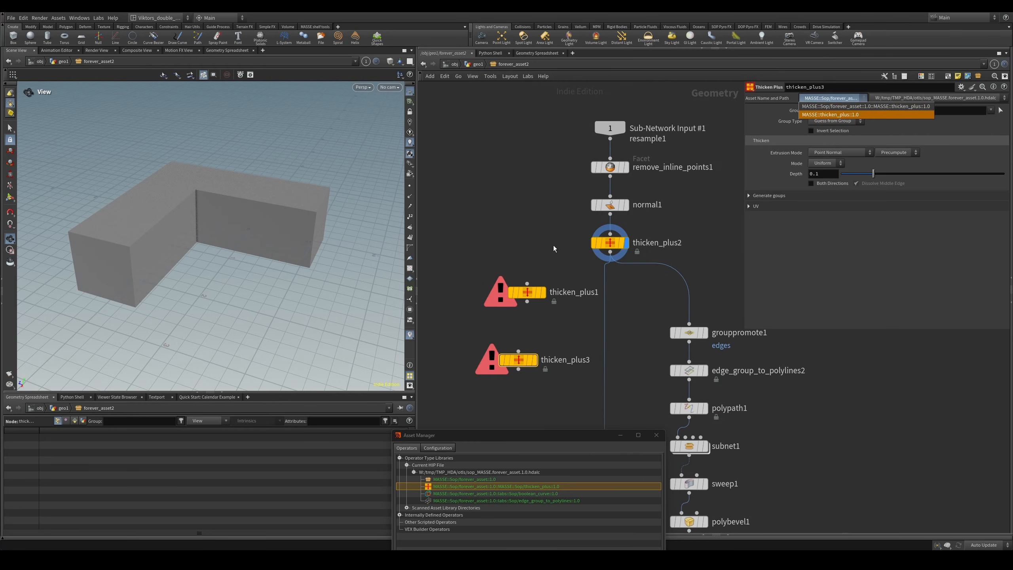
click(527, 244)
click(816, 99)
click(553, 229)
drag(552, 228, 515, 354)
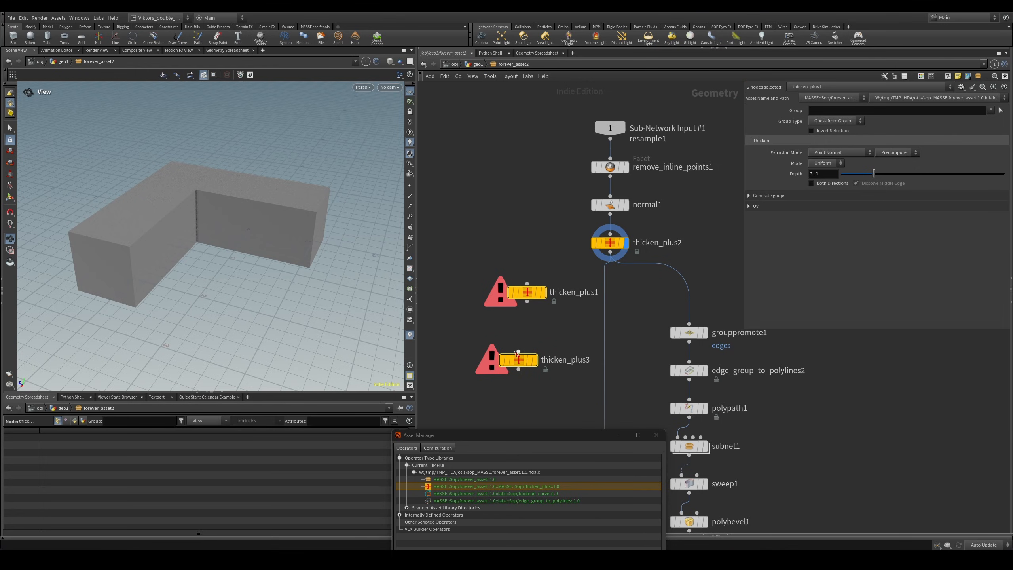
key(Delete)
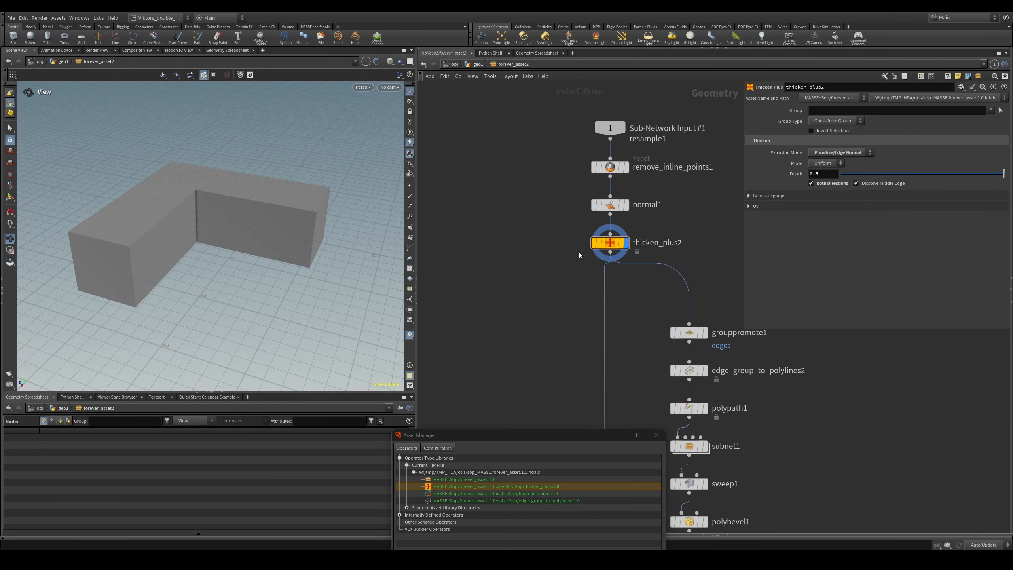
- Return to geo1 and save the forever_asset2 contents to its node type
click(481, 65)
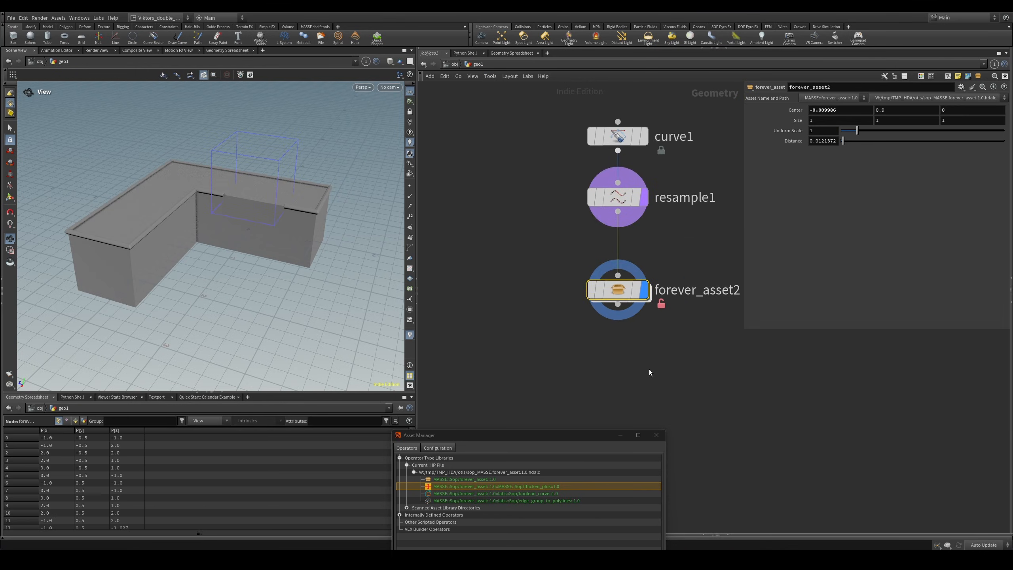
right_click(623, 285)
click(654, 433)
- Match forever_asset2 to its current definition and close the Asset Manager
right_click(625, 288)
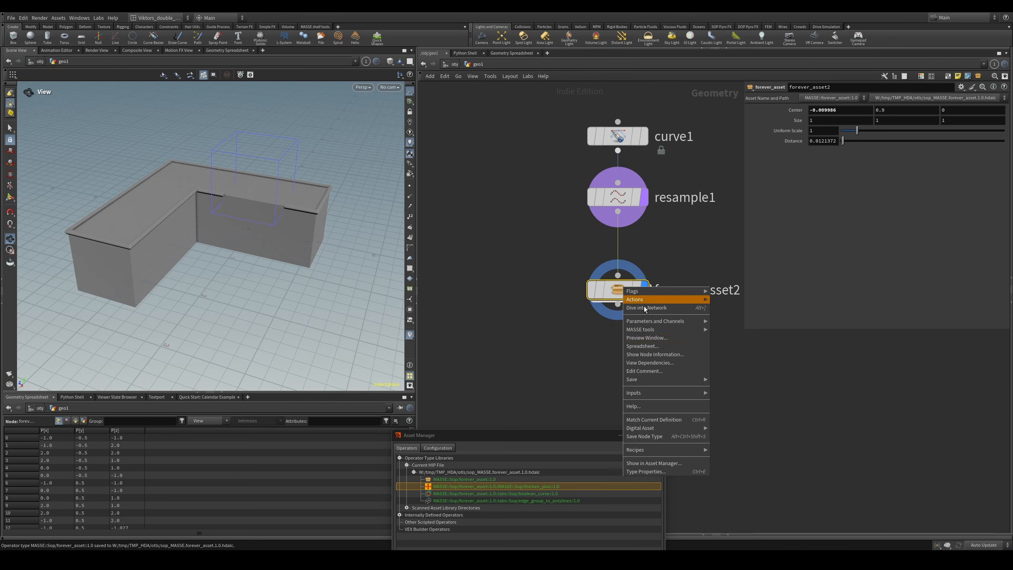
click(679, 419)
click(660, 436)
middle_drag(658, 379, 549, 301)
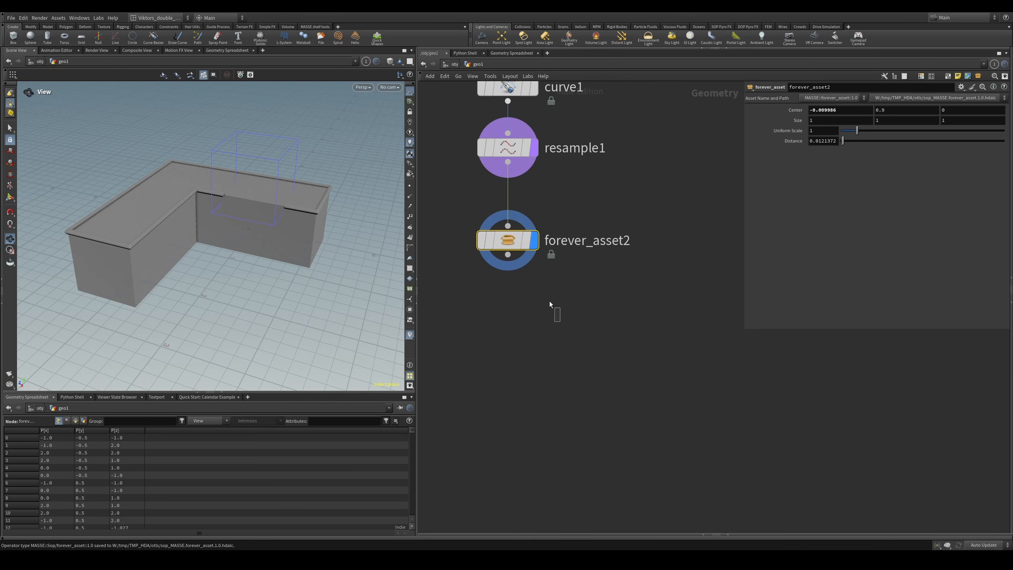
drag(560, 321, 485, 215)
middle_drag(556, 244, 569, 264)
drag(663, 324, 701, 328)
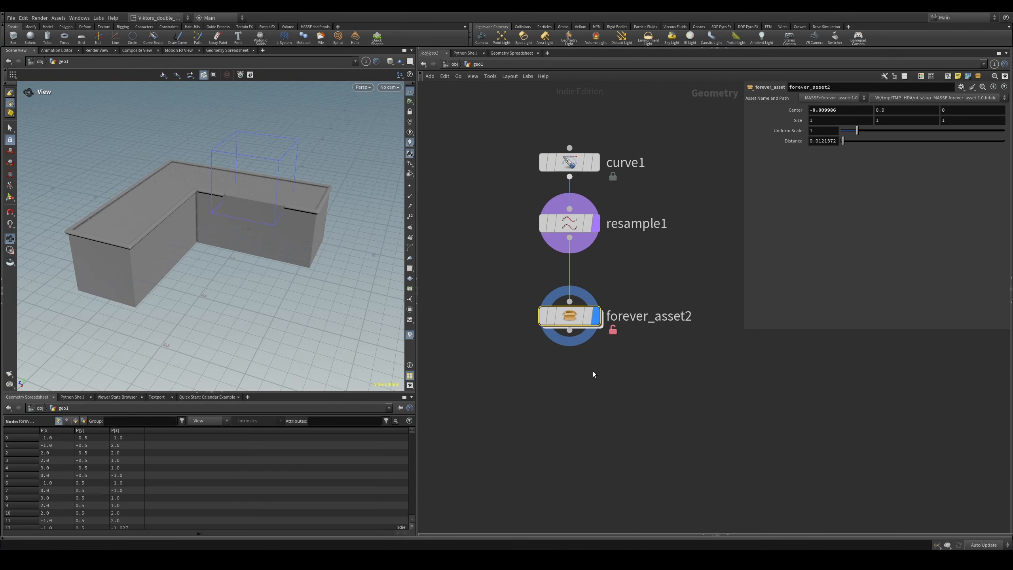
drag(299, 199, 281, 208)
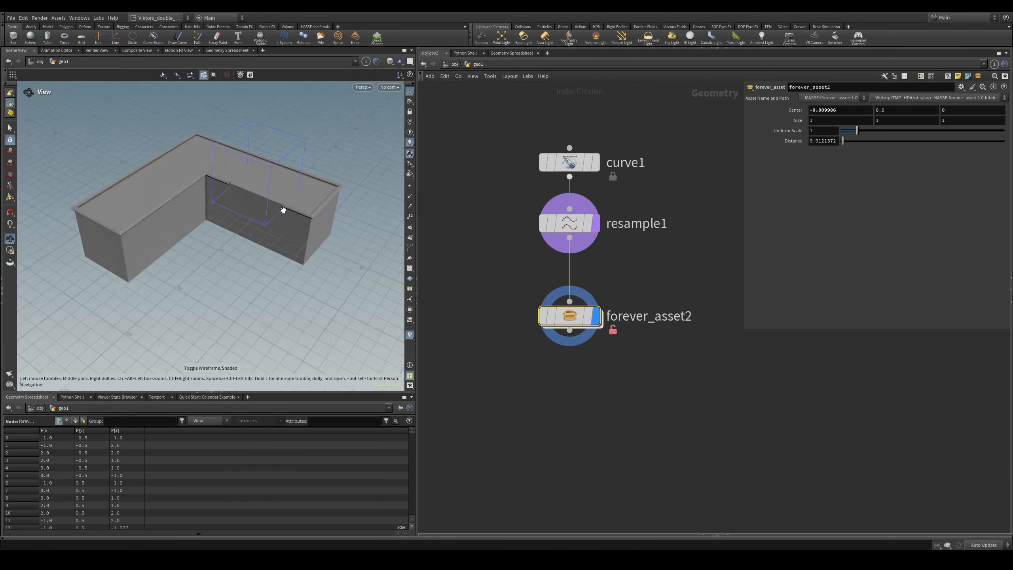
right_drag(281, 208, 298, 183)
middle_drag(298, 183, 282, 280)
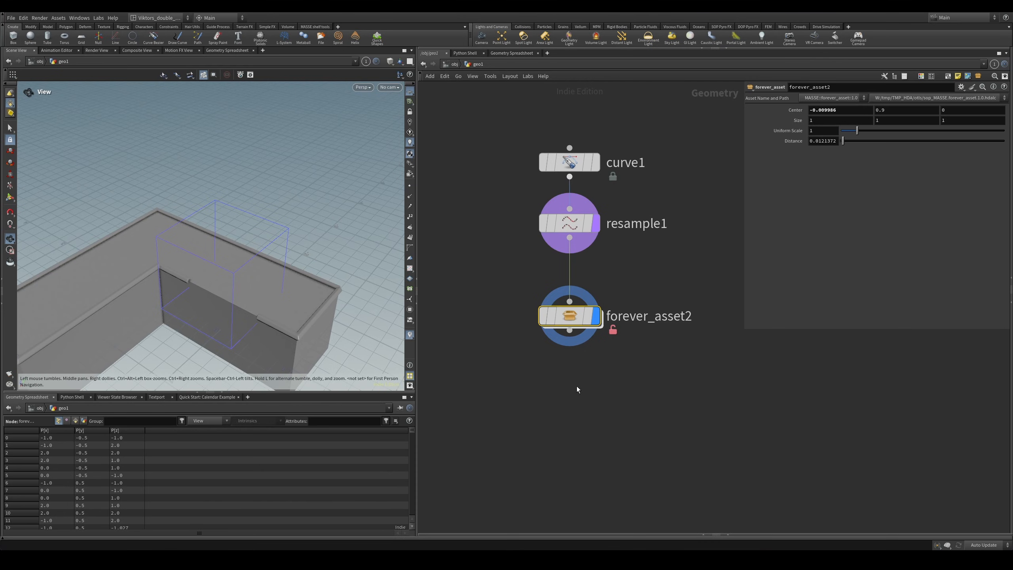
- Look up the Embed Internal Assets command among the other asset tools without running it
click(58, 17)
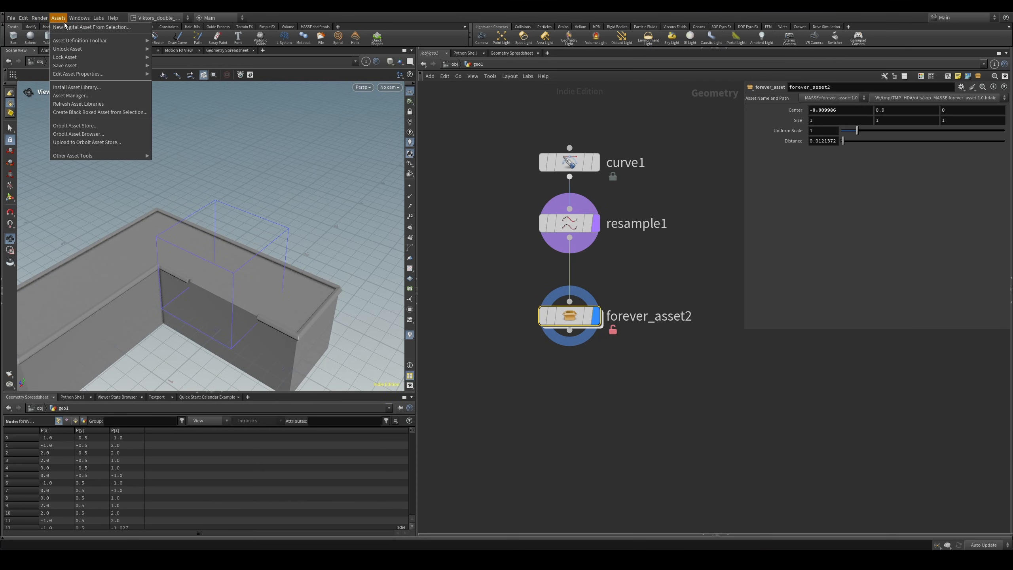
mouse_move(107, 155)
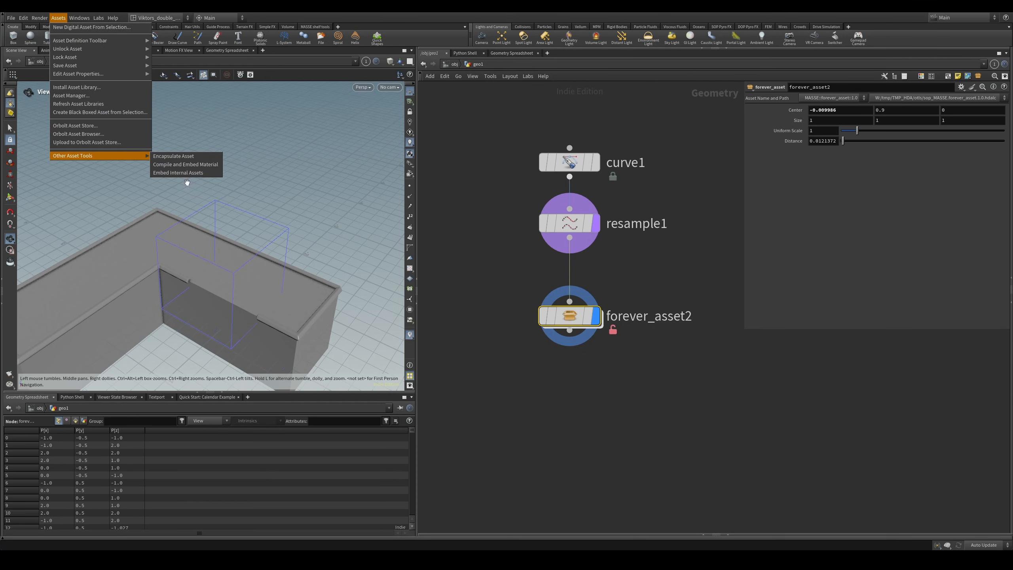
click(608, 404)
- Check the asset definitions available to thicken_plus2 inside forever_asset2, and return to geo1
middle_drag(650, 366, 659, 415)
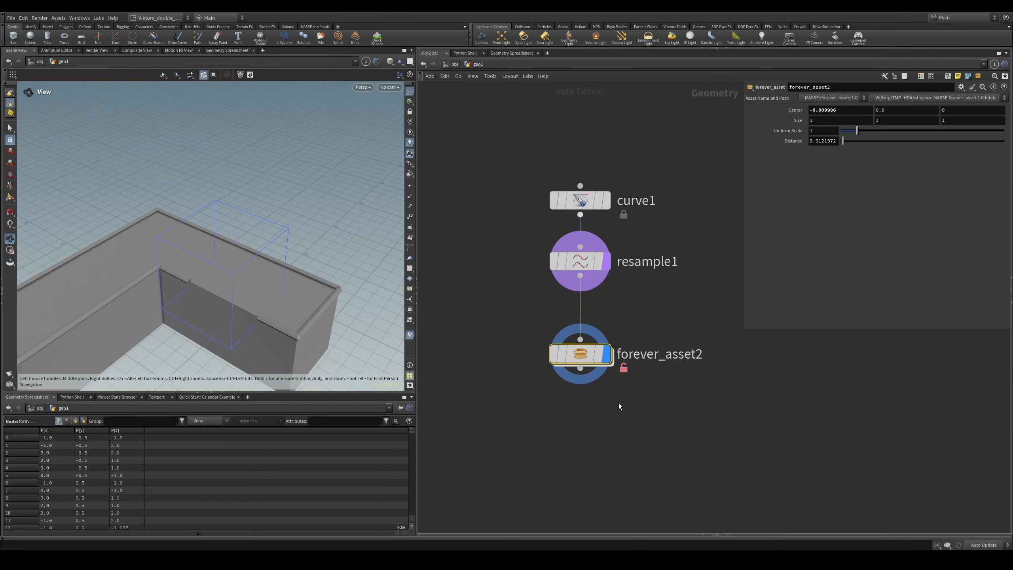
double_click(582, 355)
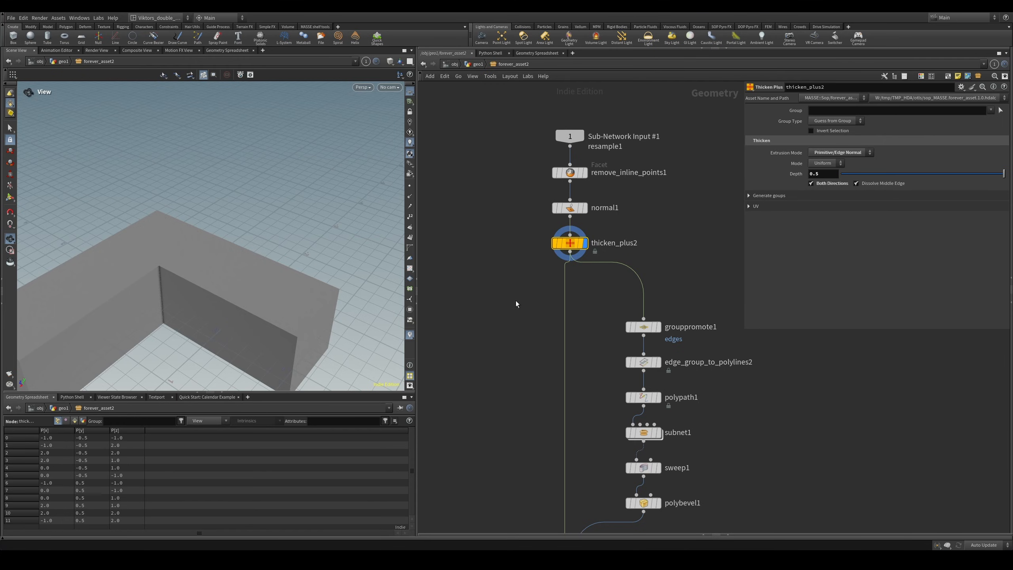
drag(522, 300, 578, 239)
click(848, 98)
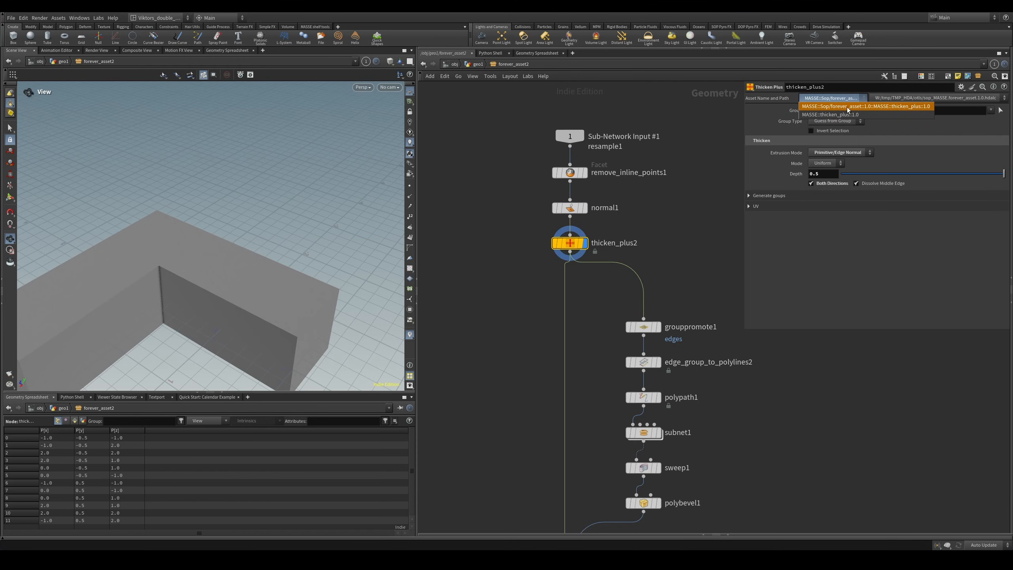
click(691, 224)
key(u)
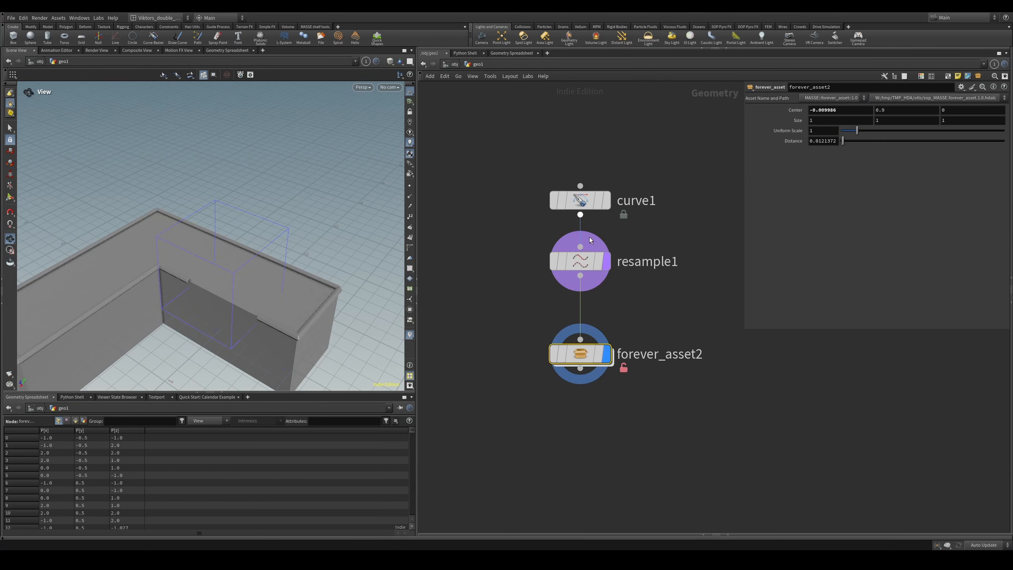
- Look over the complete node network inside forever_asset2 and return to geo1
middle_drag(645, 258, 645, 257)
drag(311, 255, 350, 328)
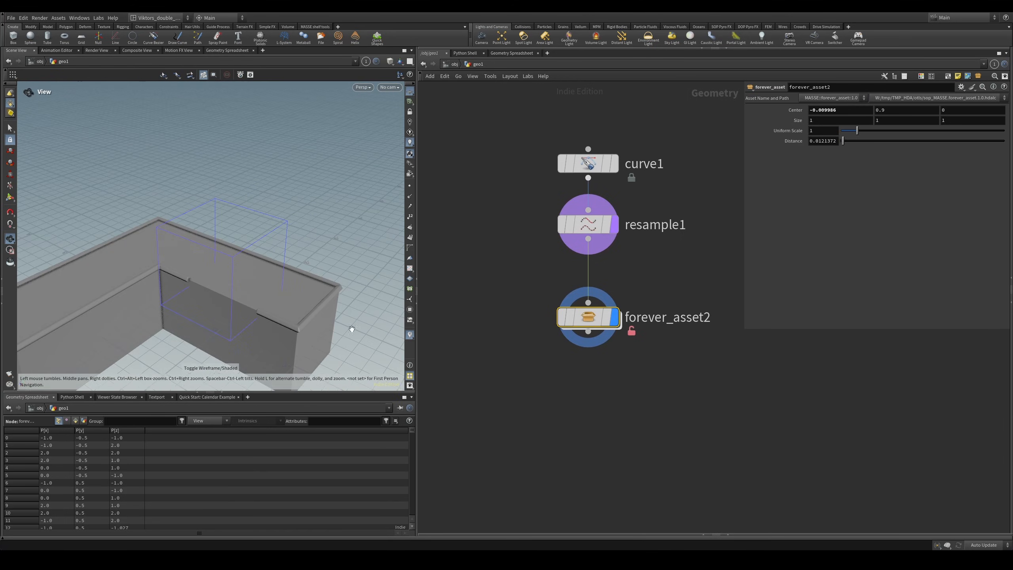
double_click(594, 319)
key(u)
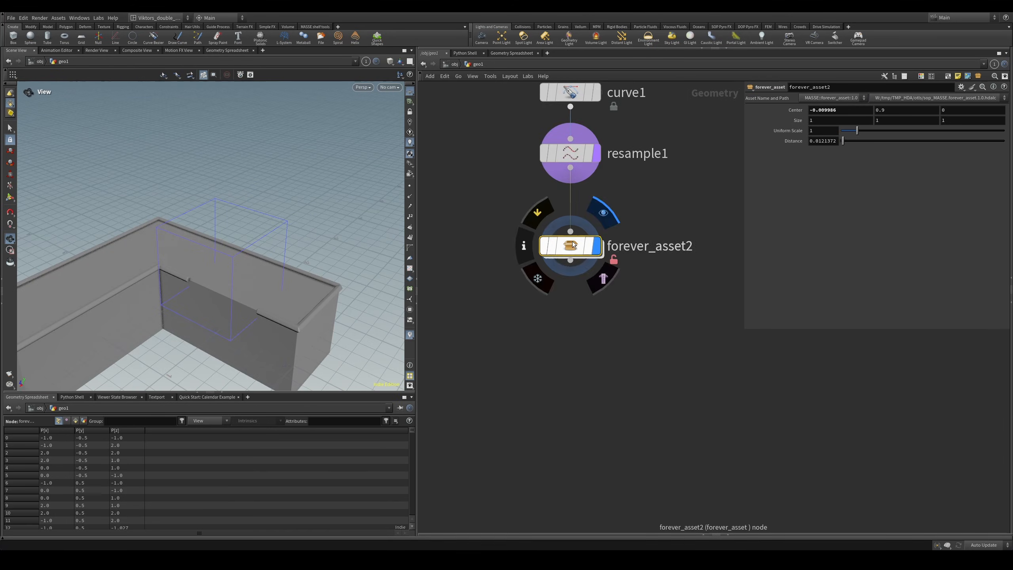
double_click(586, 246)
middle_drag(573, 398, 522, 297)
scroll(606, 334, up, 2)
middle_drag(605, 334, 599, 342)
scroll(570, 364, down, 2)
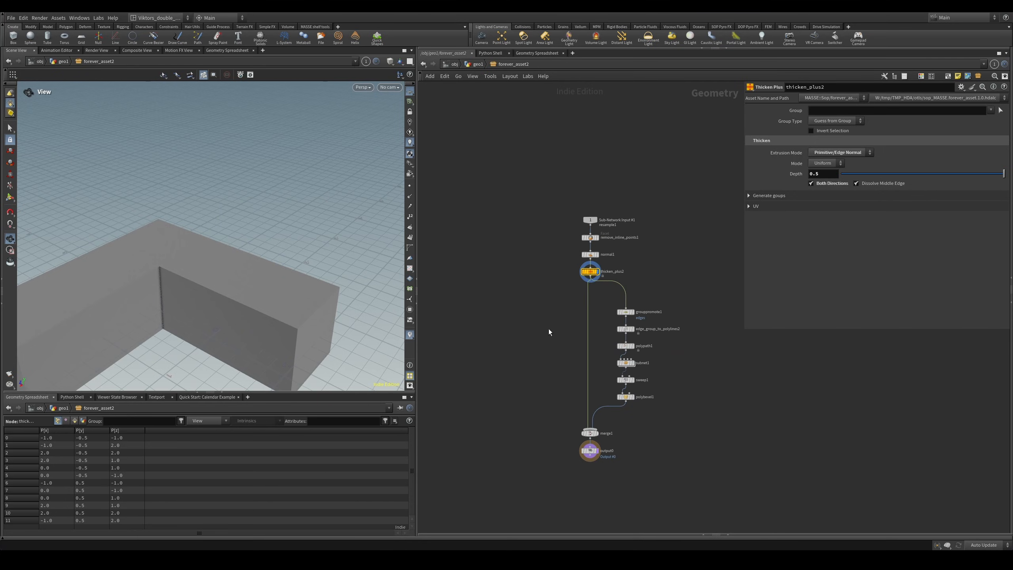
key(u)
- Go inside forever_asset2 and open the node search, placing its window clear of the upper nodes
double_click(571, 246)
key(ctrl+f)
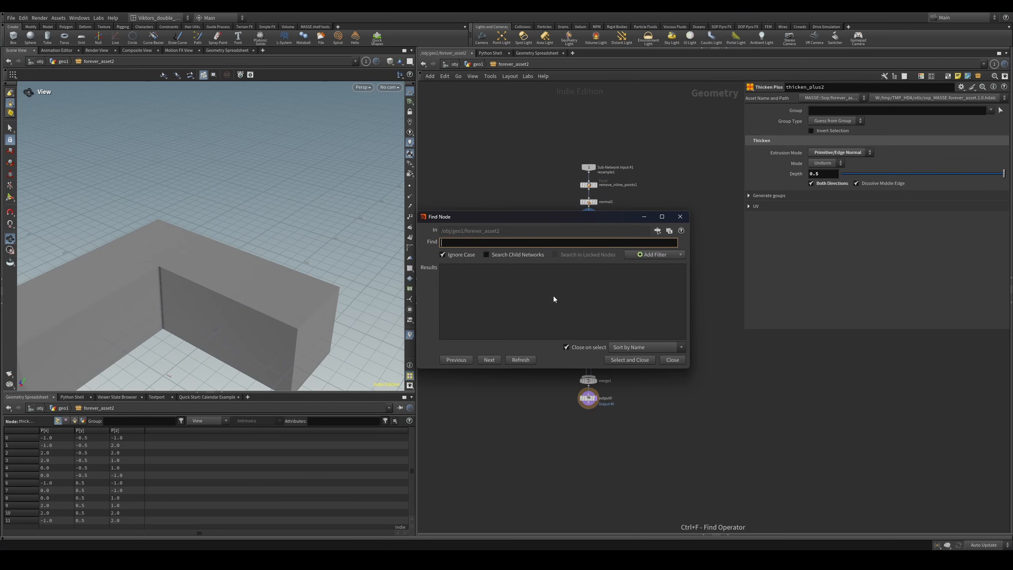
drag(576, 217, 578, 278)
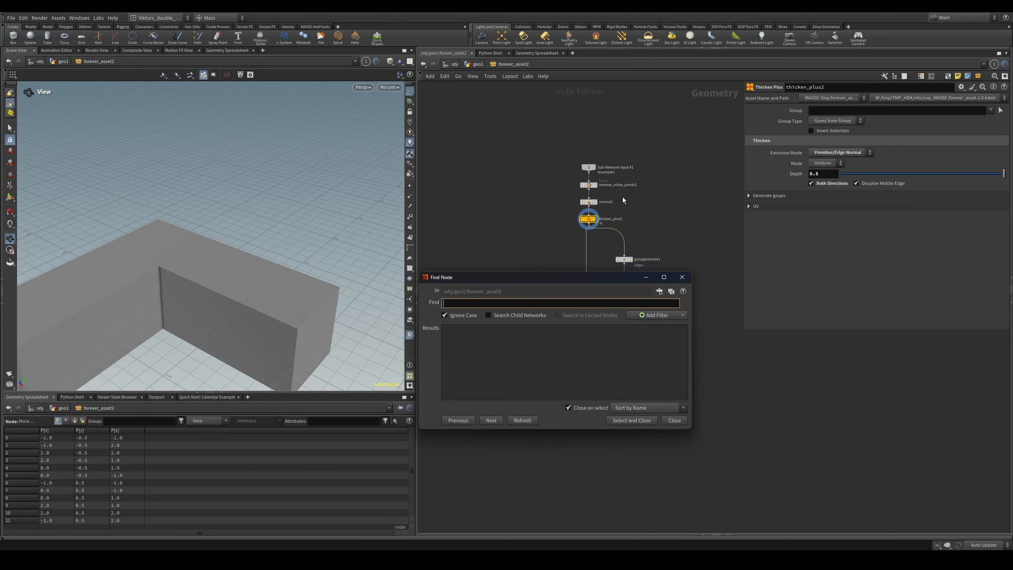
click(647, 314)
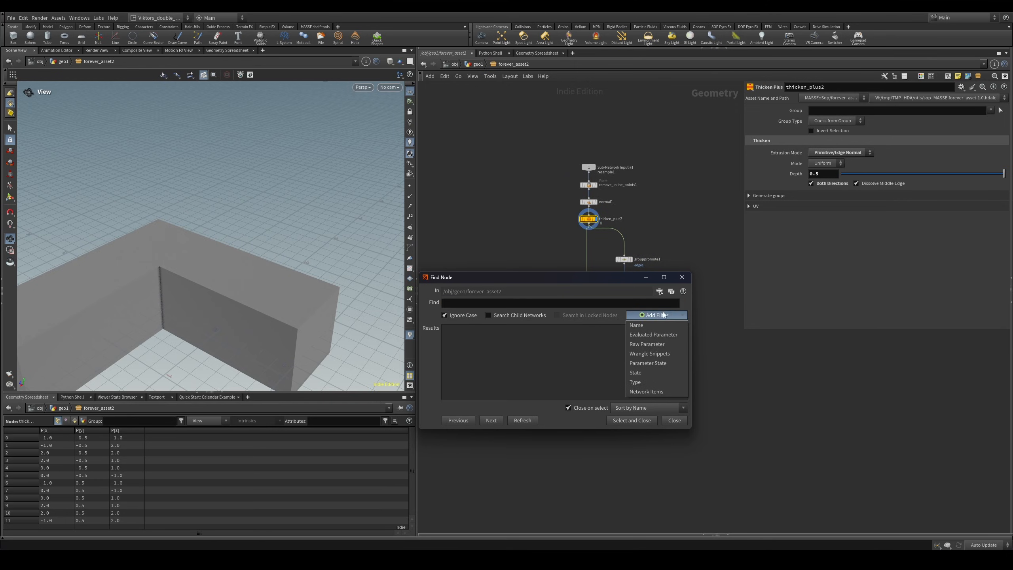
click(650, 383)
click(521, 335)
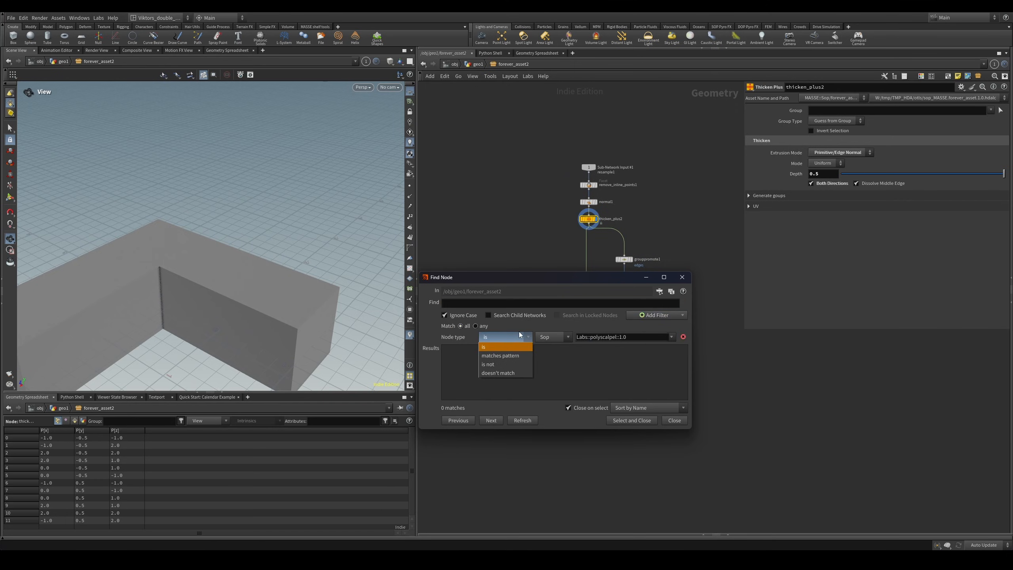
click(520, 336)
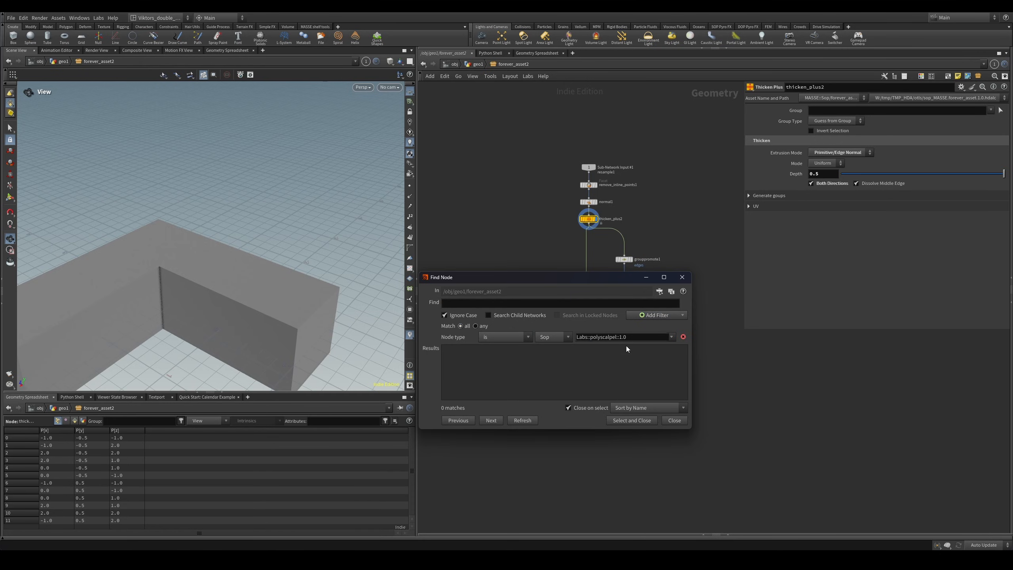
click(519, 337)
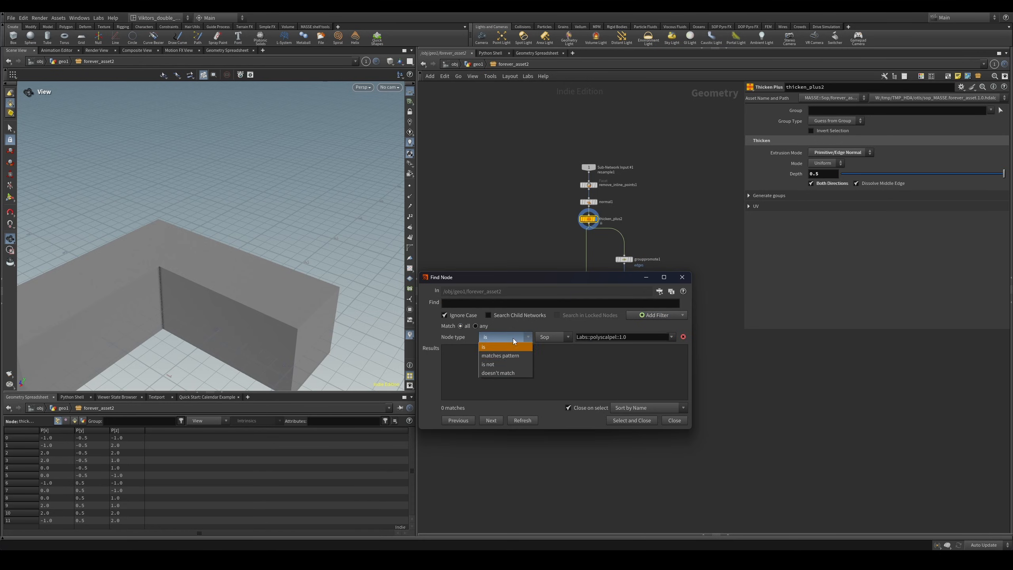
click(473, 347)
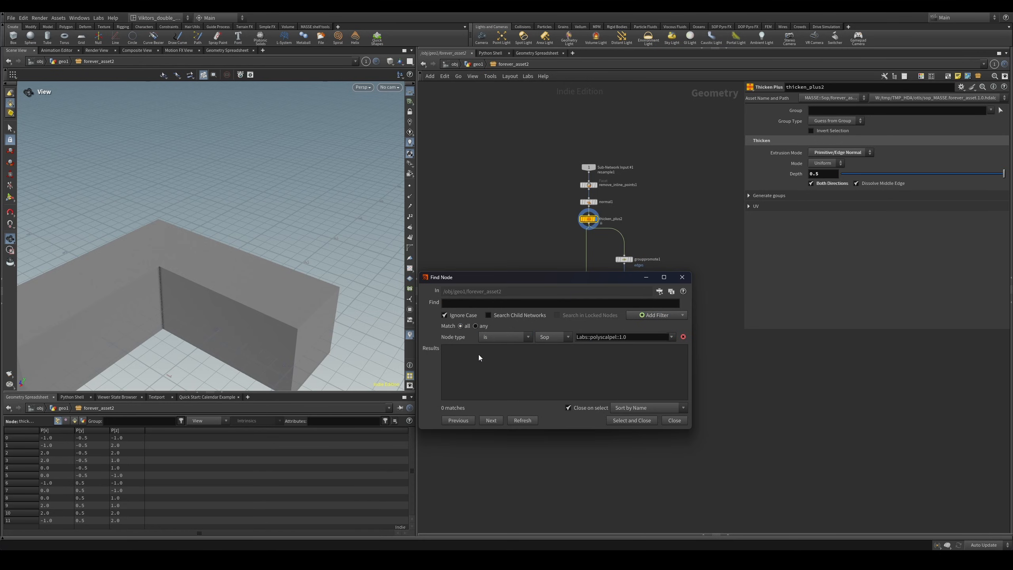
click(683, 337)
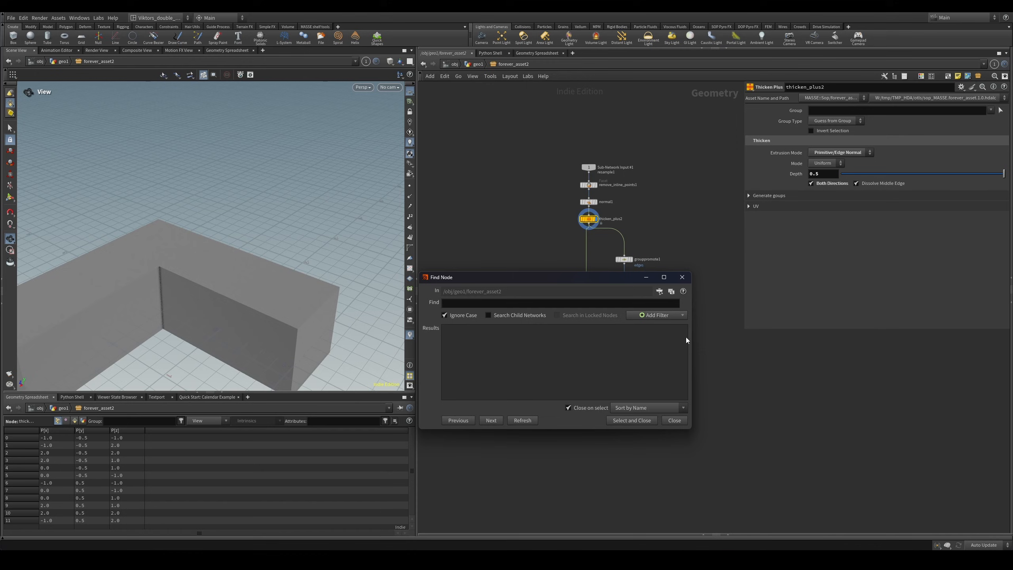
- Search forever_asset2 with a node type filter matching the Sop pattern "*labs*"
click(648, 318)
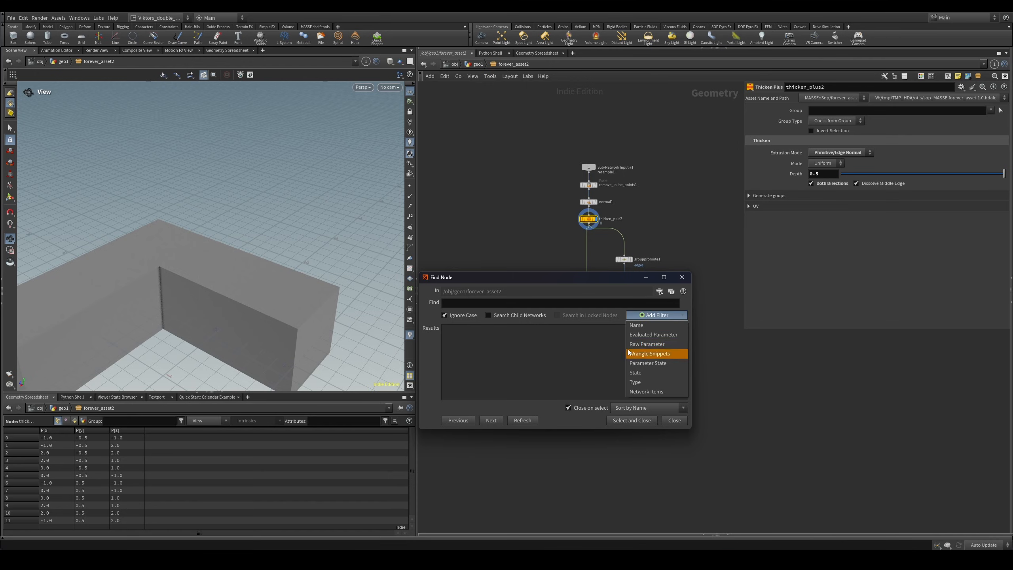
click(653, 385)
click(506, 337)
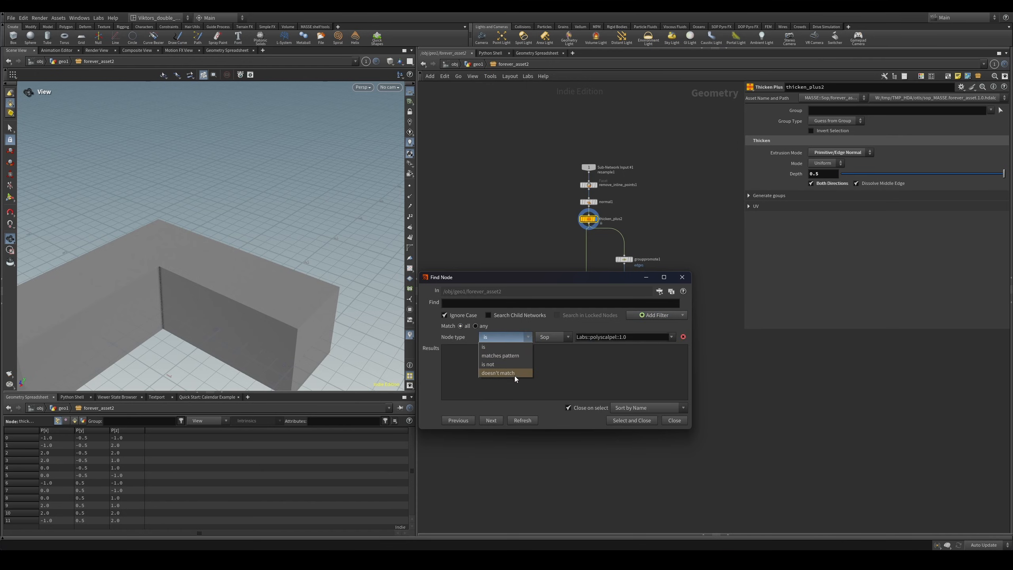
click(501, 355)
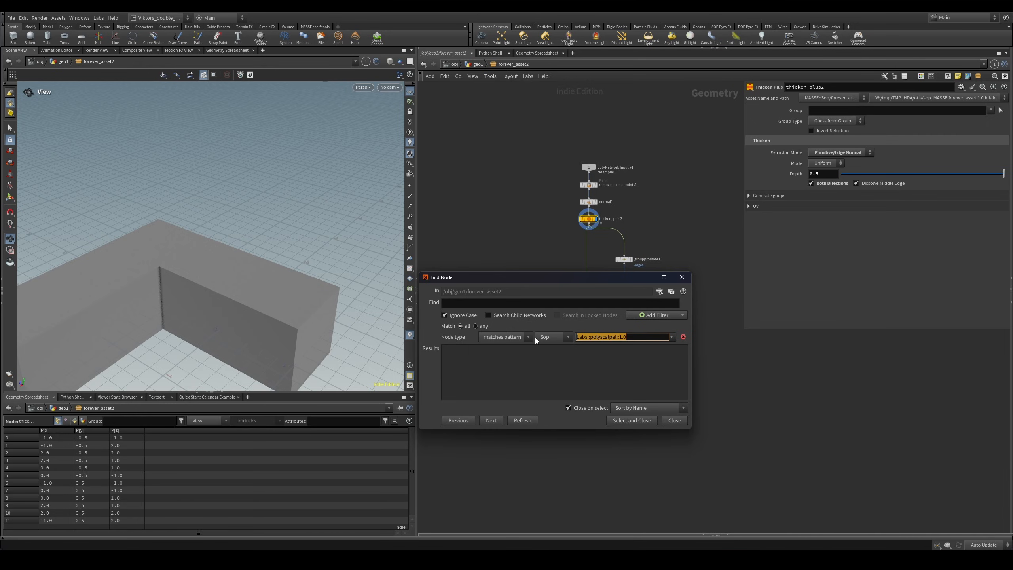
key(BackSpace)
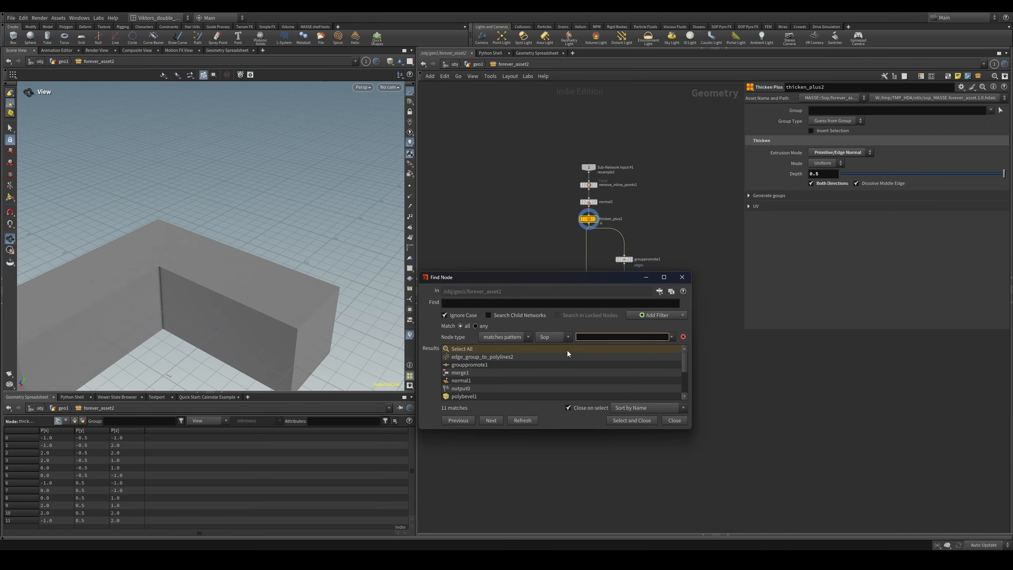
text(*labs*)
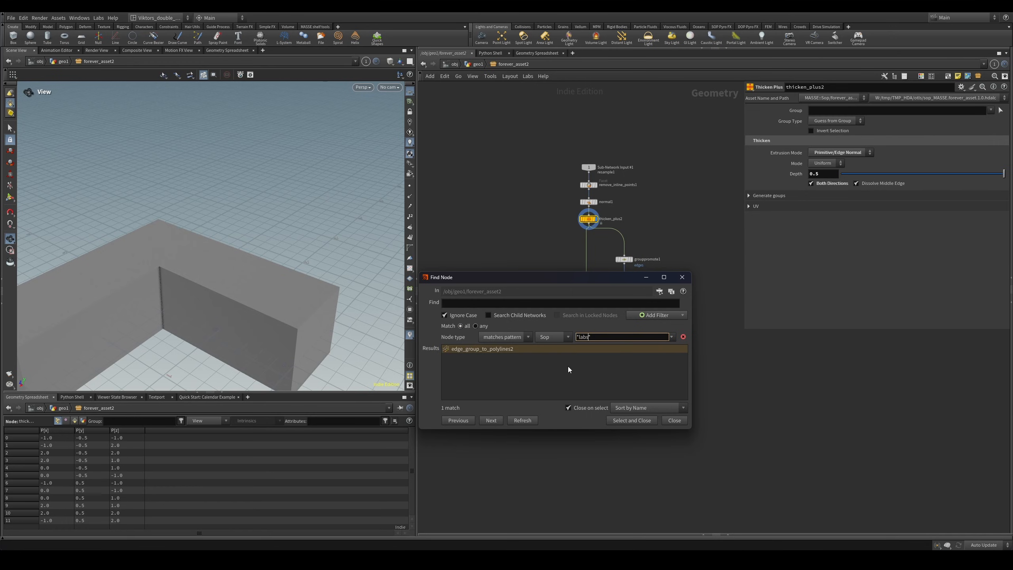
click(568, 370)
- Move the search window clear of the network and locate edge_group_to_polylines2 from the results
drag(638, 285, 478, 287)
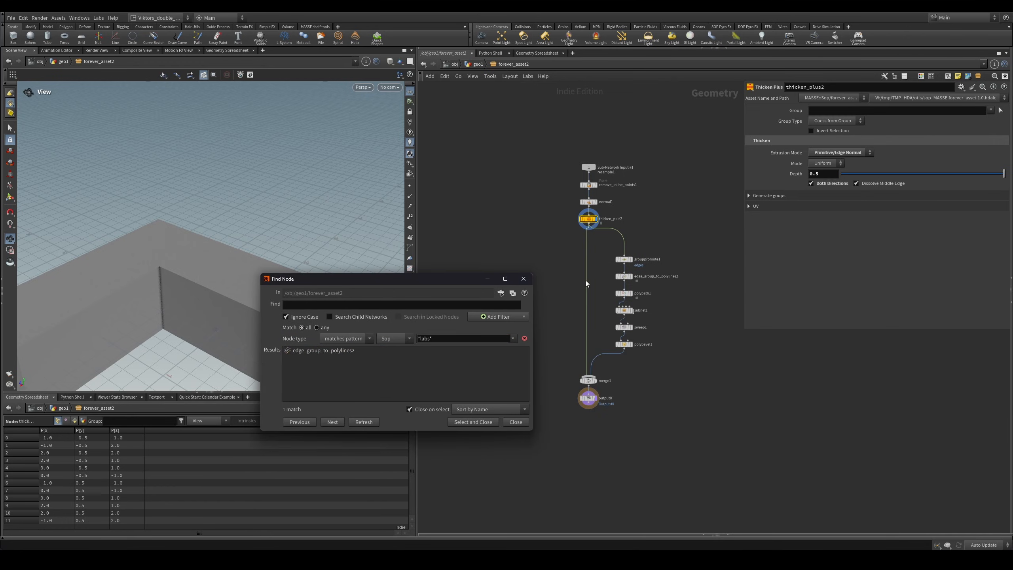
scroll(604, 282, up, 3)
middle_drag(565, 301, 588, 312)
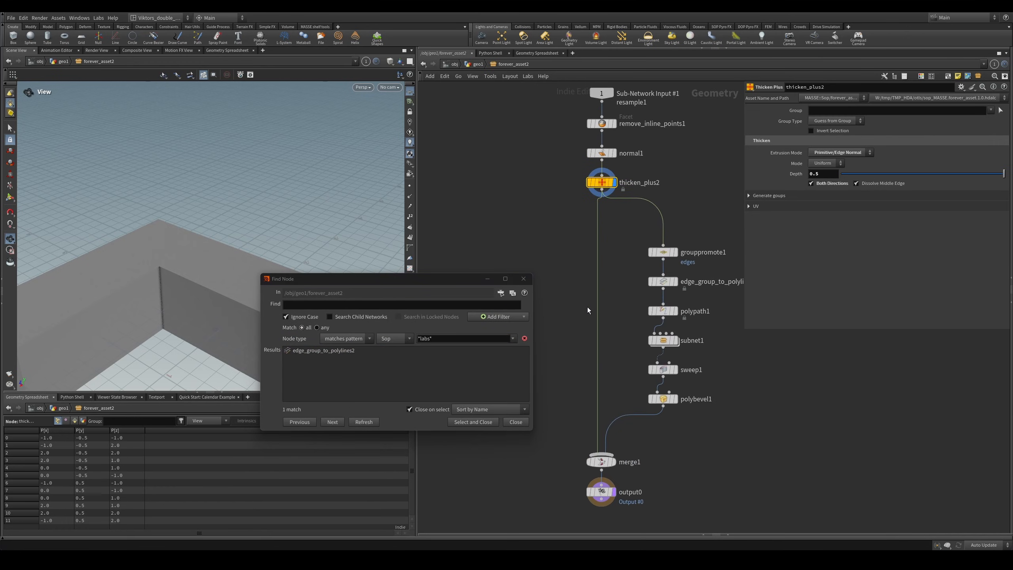
click(444, 337)
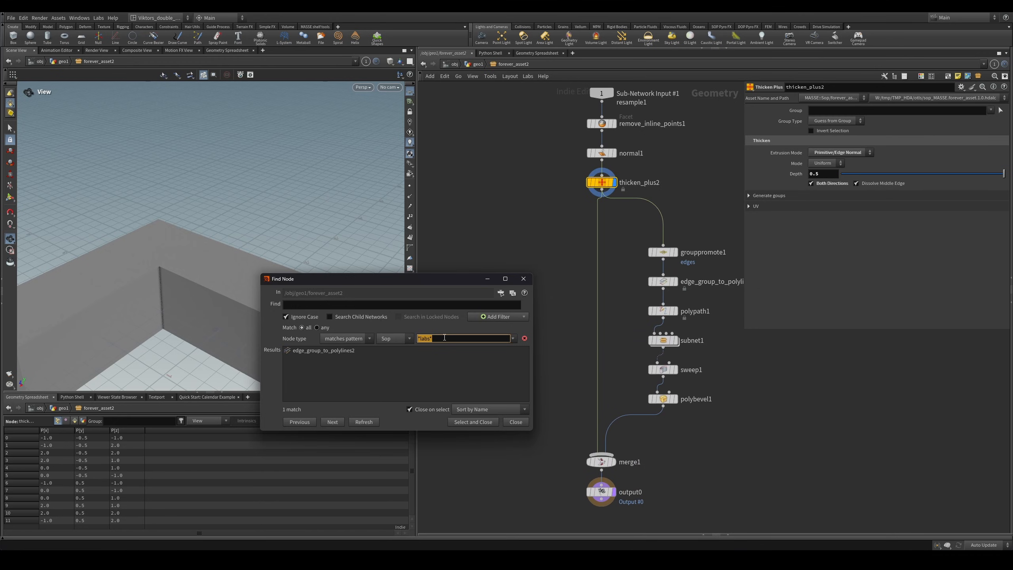
click(445, 337)
click(323, 350)
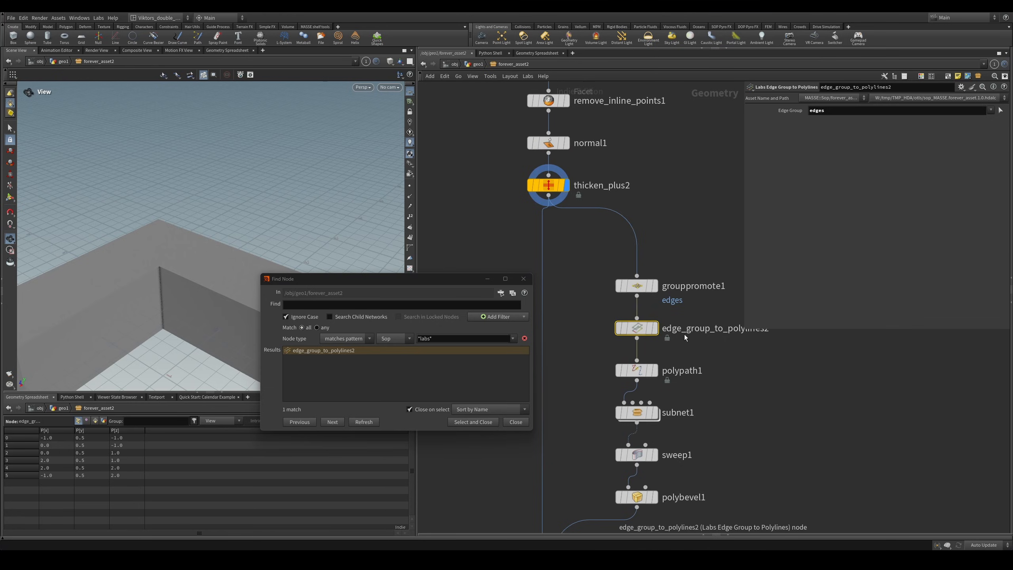
middle_drag(751, 385, 754, 372)
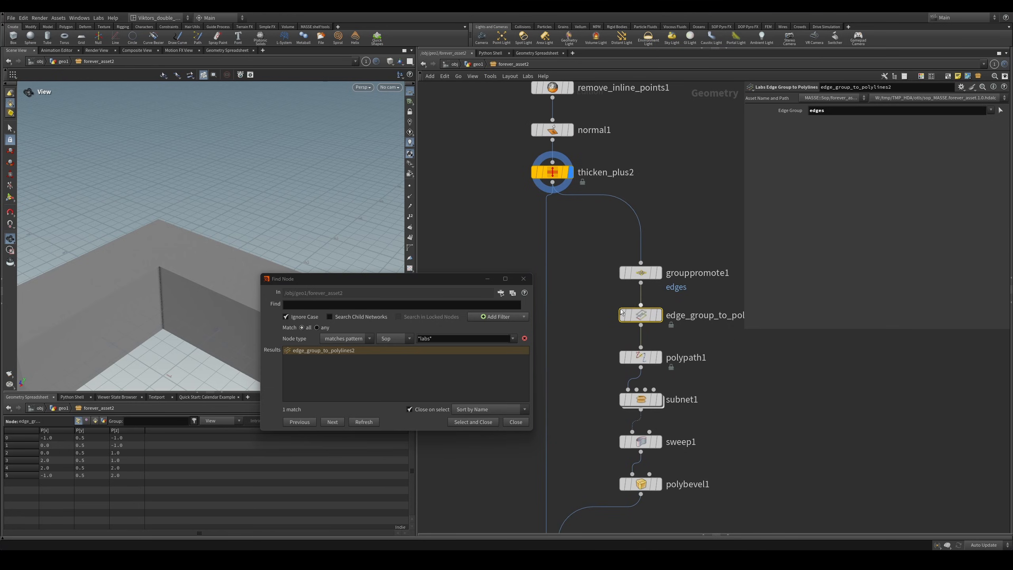
middle_drag(693, 381, 694, 355)
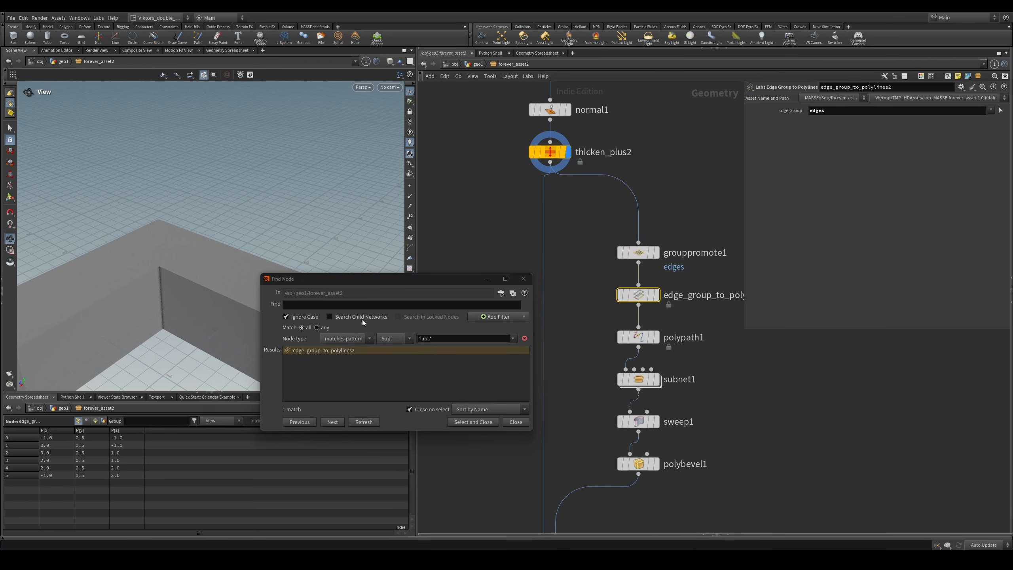
- Extend the search to child networks, locate edge_group_to_polylines2 again, and move the search window farther from the nodes
click(349, 316)
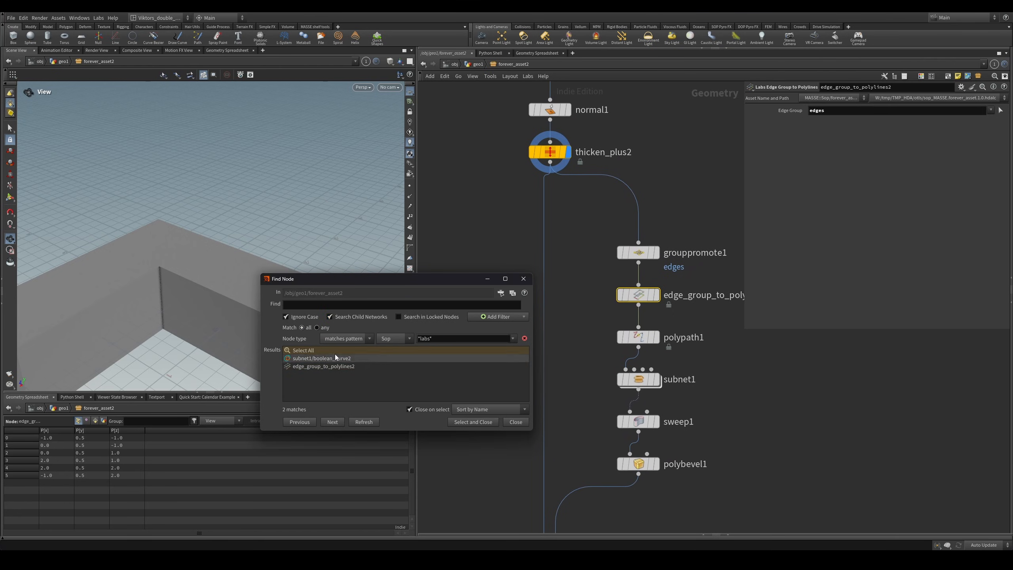
click(319, 366)
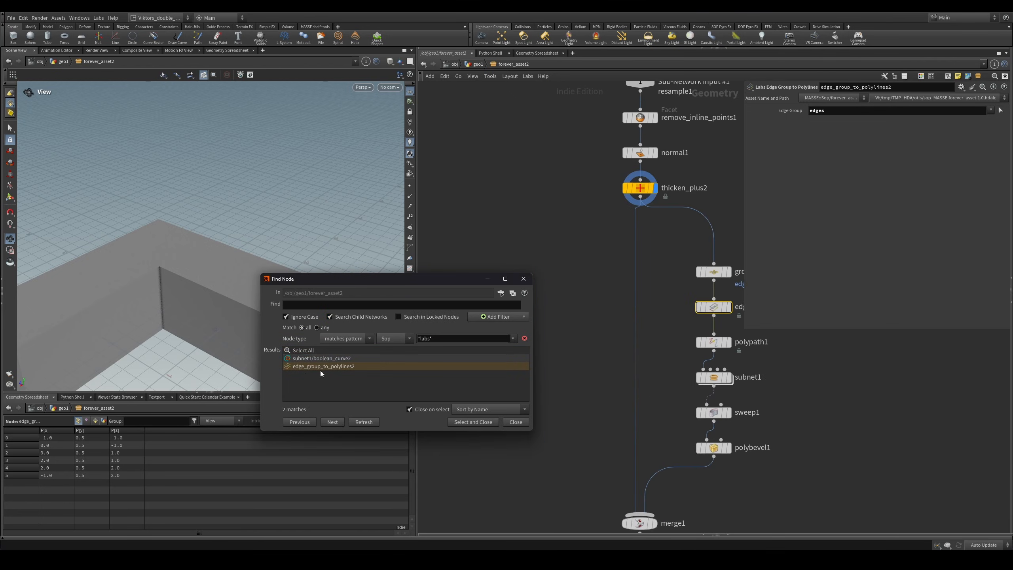
drag(405, 279, 330, 263)
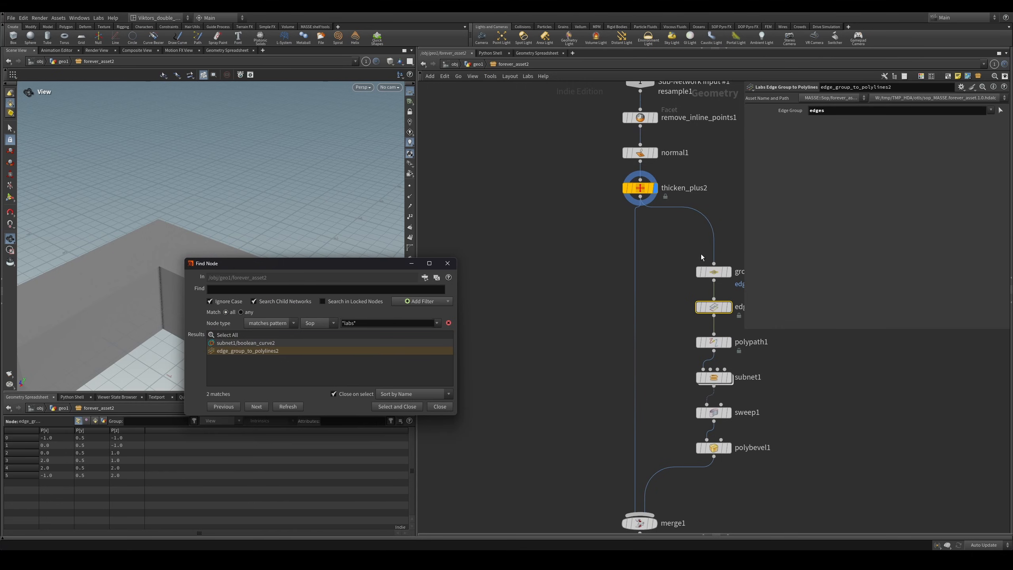
- Alternate between the subnet1/boolean_curve2 and edge_group_to_polylines2 results to compare their locations and asset names
click(242, 342)
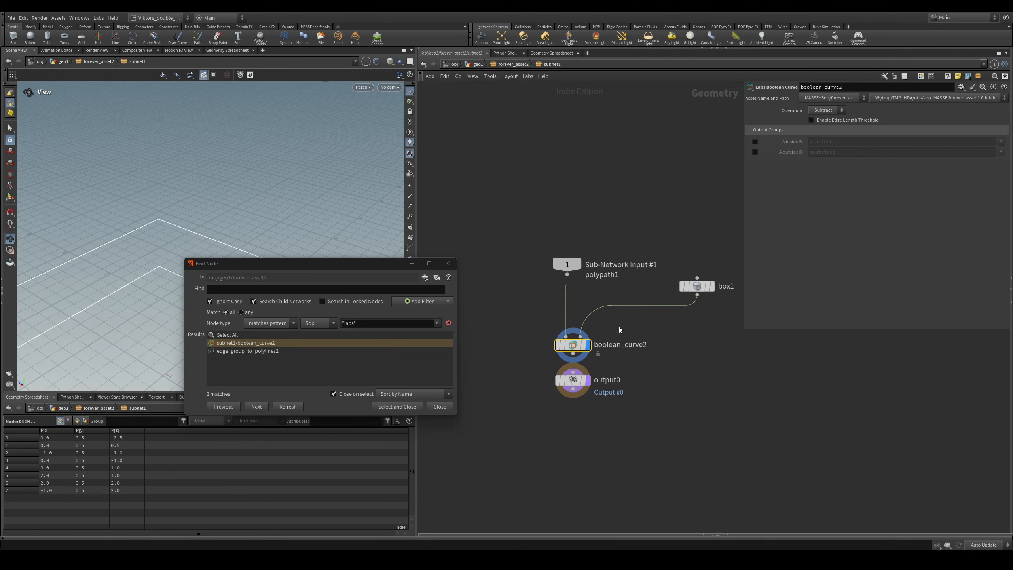
click(275, 350)
click(274, 342)
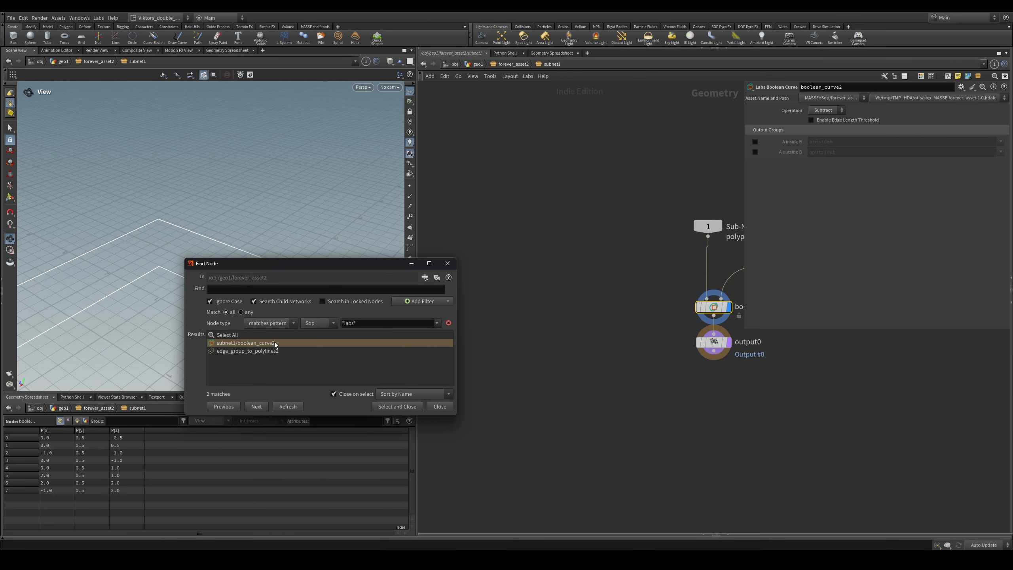
click(271, 351)
click(272, 344)
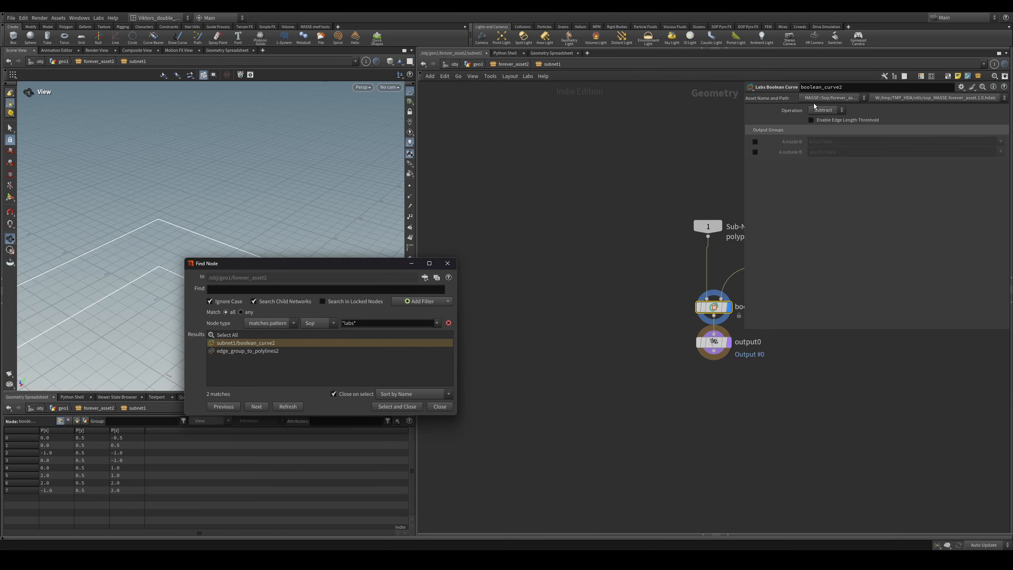
click(291, 351)
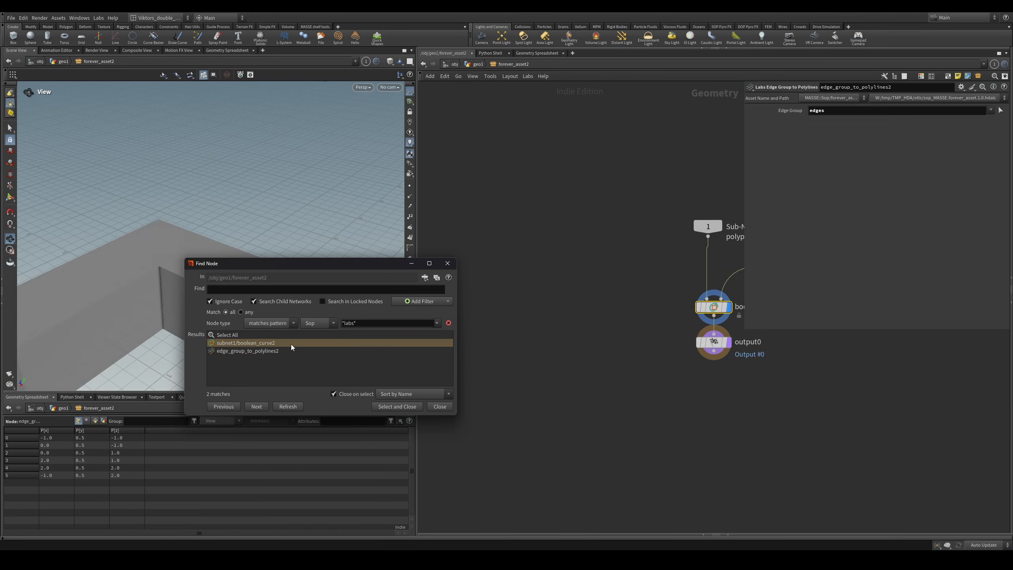
click(291, 344)
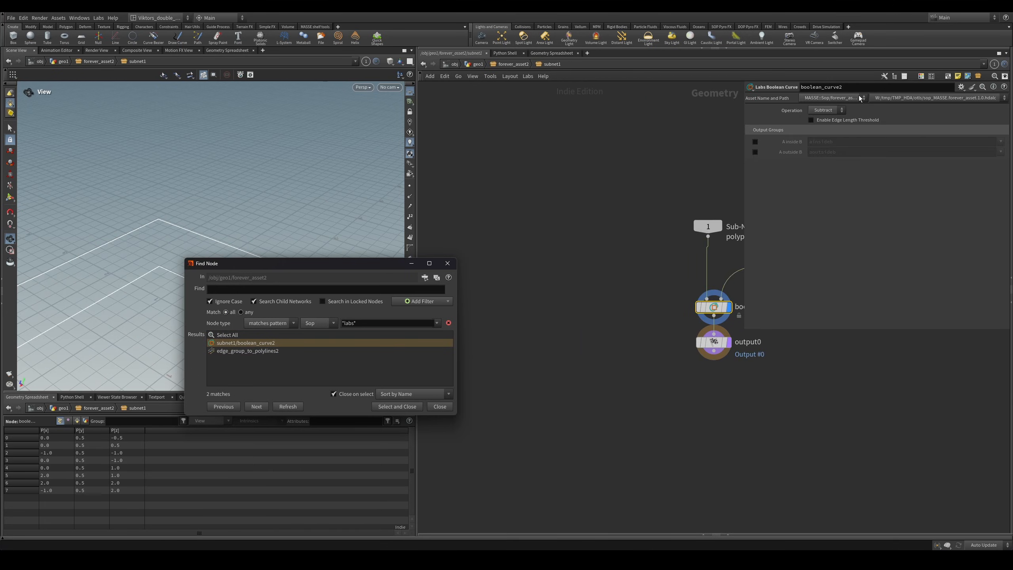
click(312, 350)
- Check the asset definitions available to edge_group_to_polylines2, and revisit both Labs search results
click(830, 98)
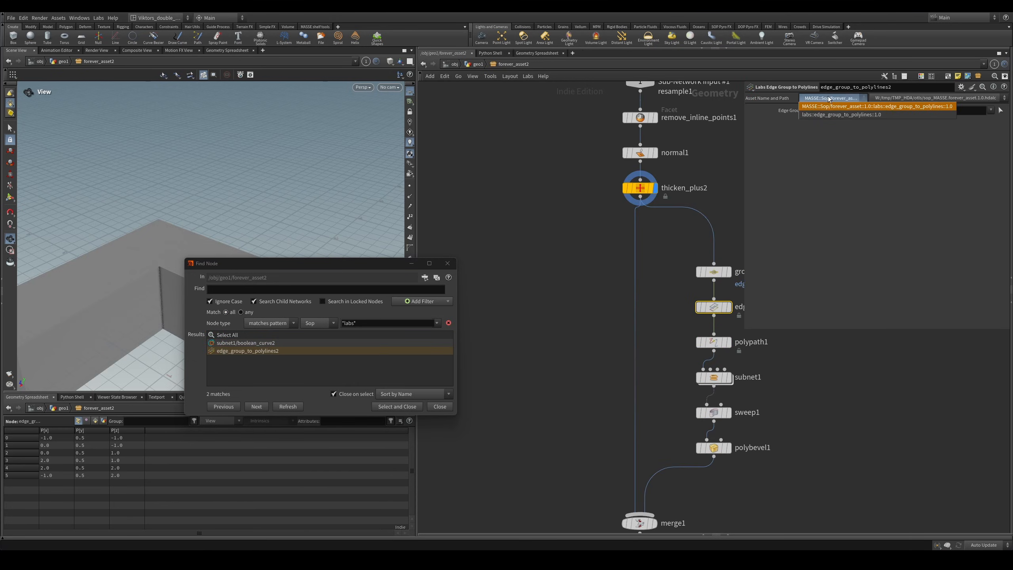
click(839, 96)
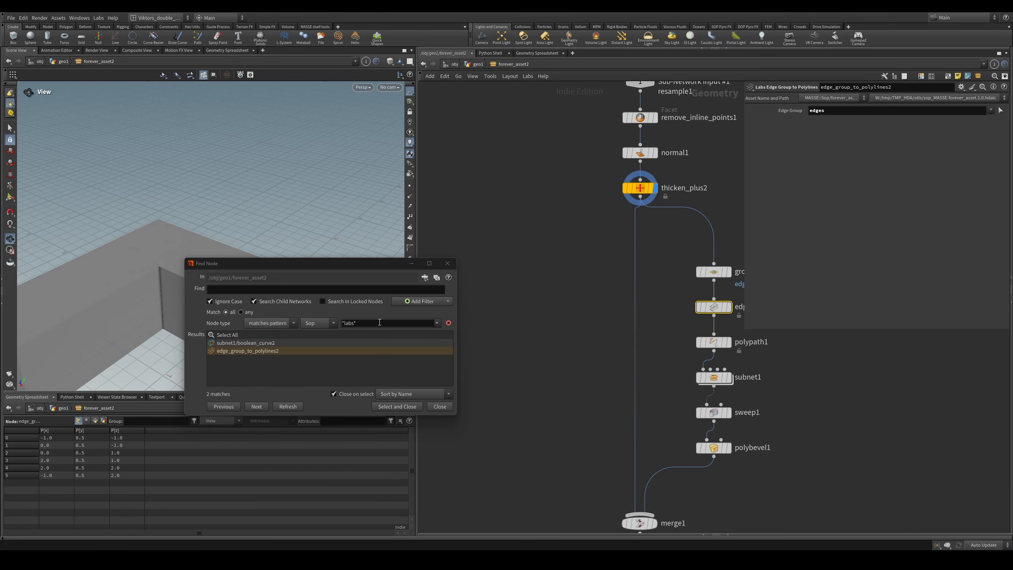
click(288, 344)
click(289, 349)
- Select thicken_plus2 in the network and check its available asset definitions, keeping the one embedded in forever_asset
middle_drag(596, 212, 570, 263)
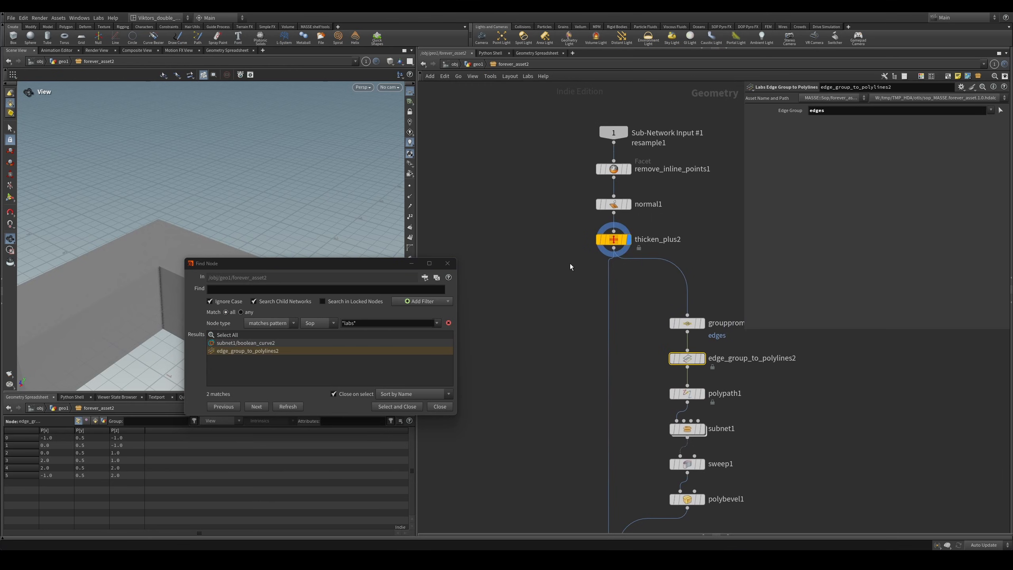
click(614, 239)
click(839, 97)
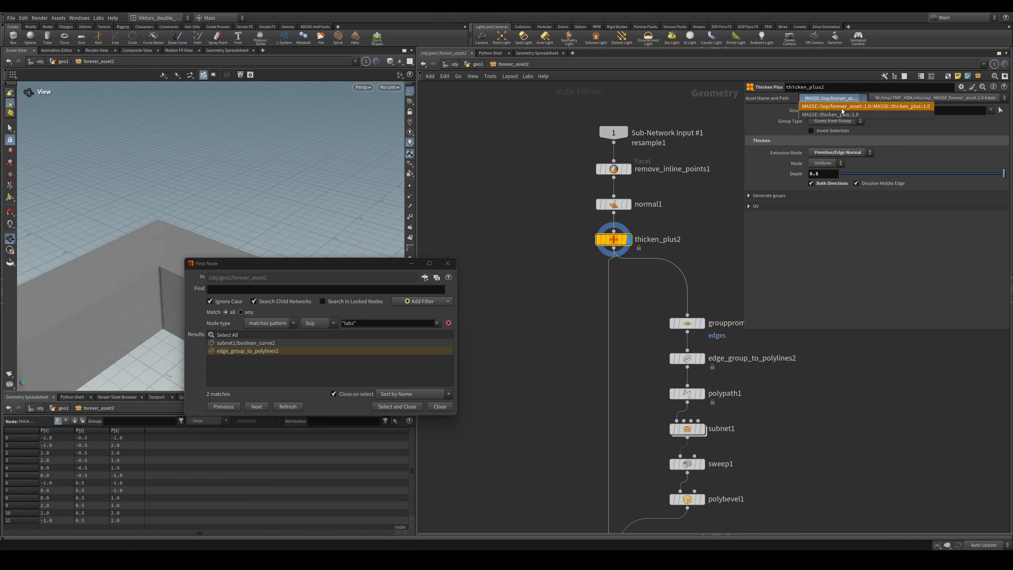
click(841, 108)
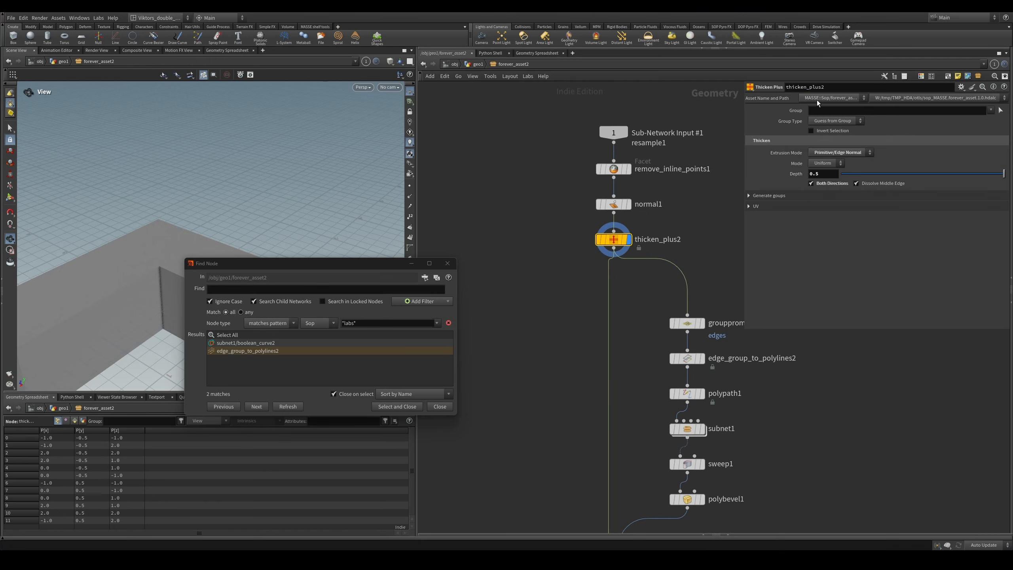
- Change the node type search pattern to "*masse*"
click(365, 323)
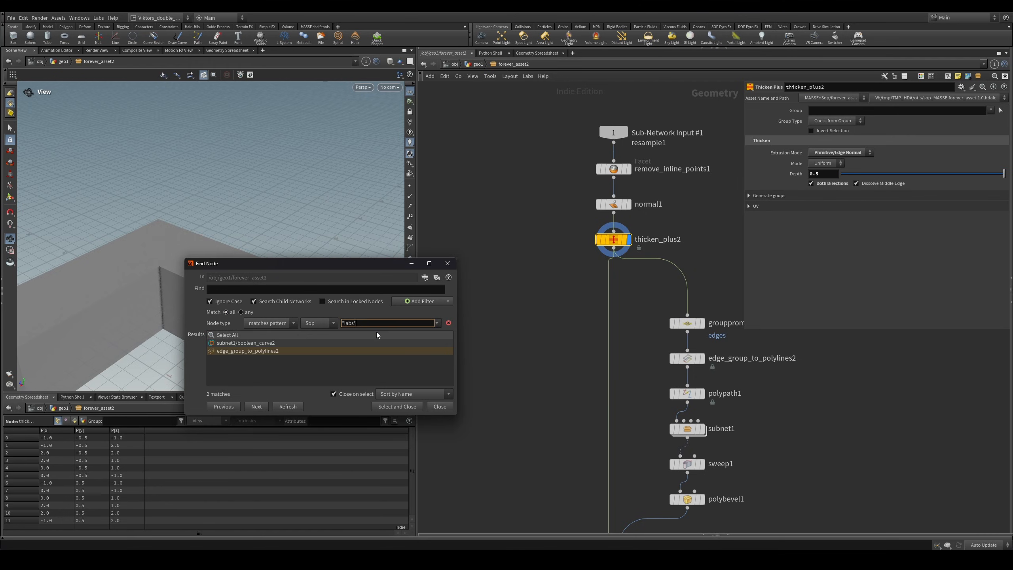
key(BackSpace)
key(BackSpace)
key(BackSpace)
key(BackSpace)
key(BackSpace)
text(masse)
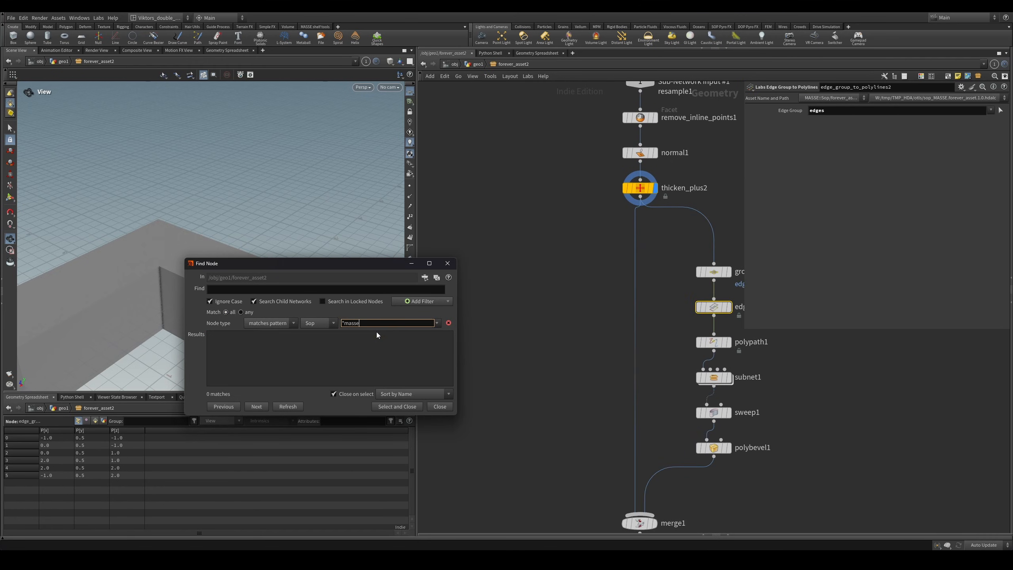
text(*)
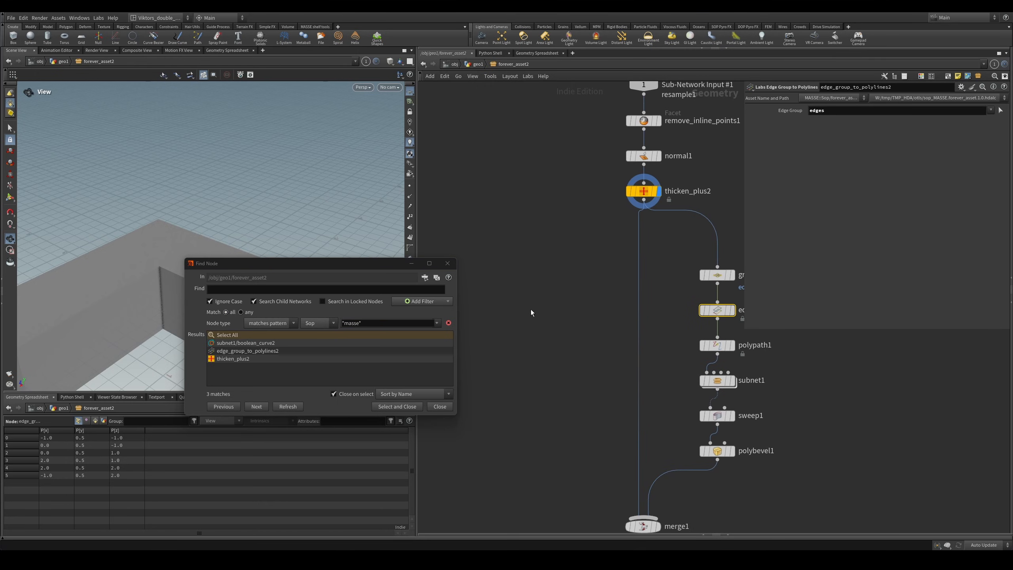
- Go through the boolean_curve2, edge_group_to_polylines2 and thicken_plus2 results to examine each node, ending on edge_group_to_polylines2
click(266, 342)
click(263, 350)
click(258, 359)
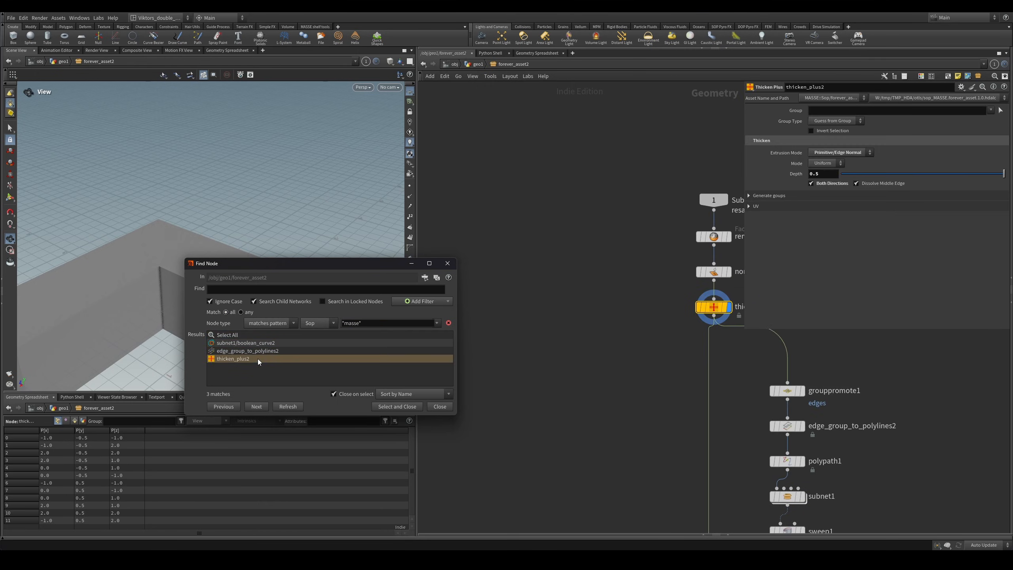
click(260, 350)
click(263, 344)
click(255, 357)
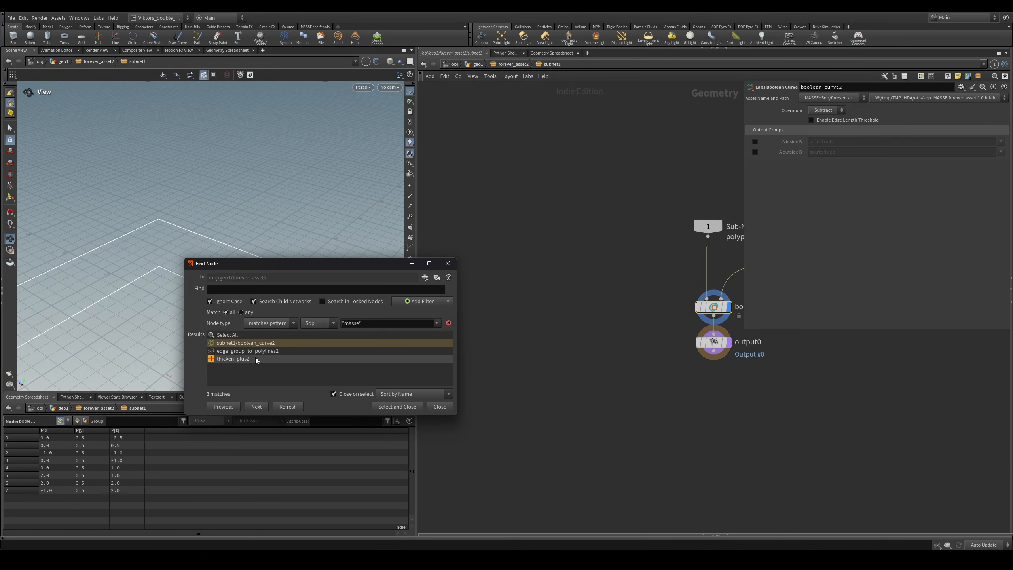
click(284, 343)
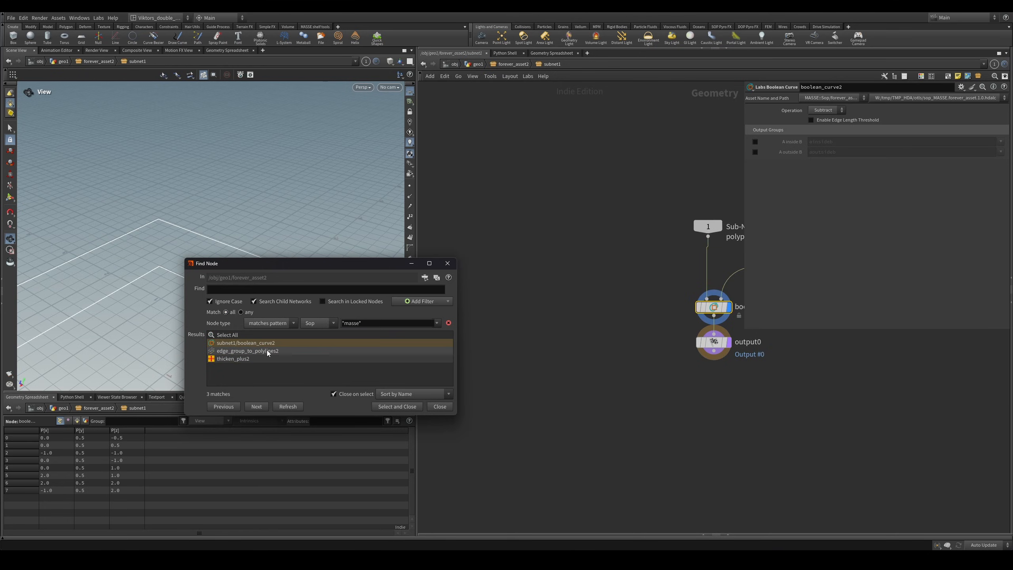
click(268, 353)
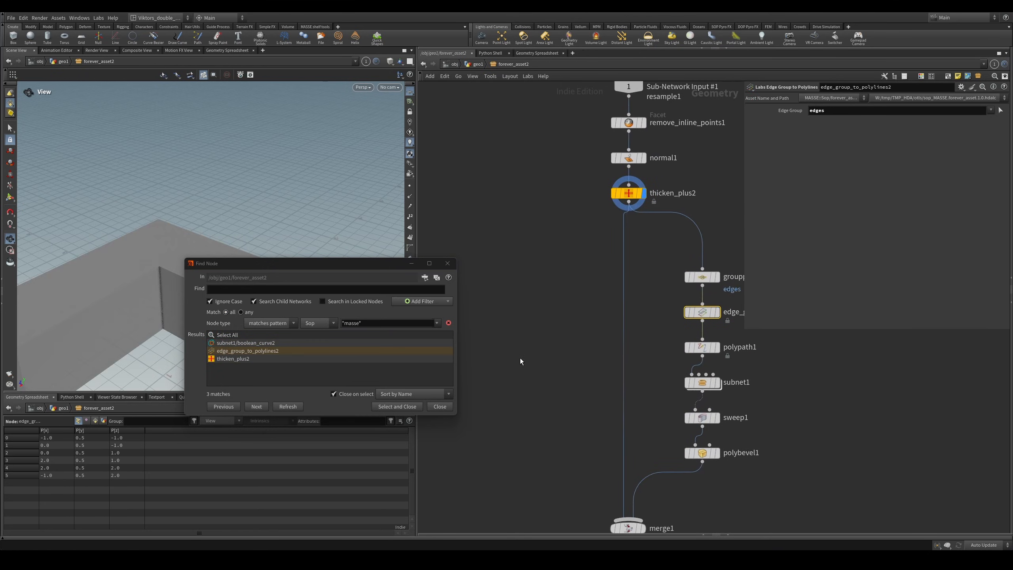
- Examine the full asset definition names available to edge_group_to_polylines2, and pick thicken_plus2 from the search results
click(820, 98)
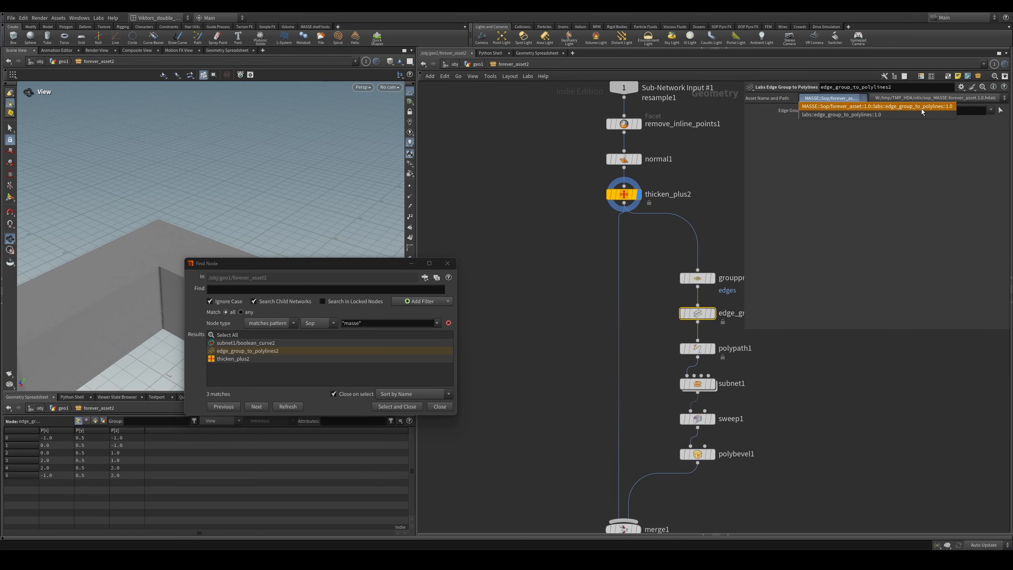
click(812, 107)
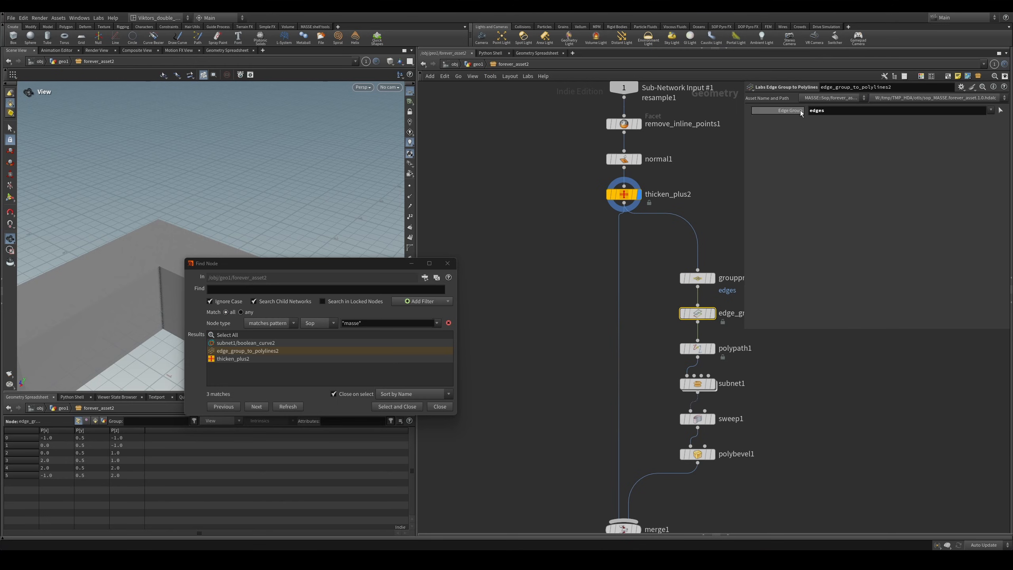
click(837, 98)
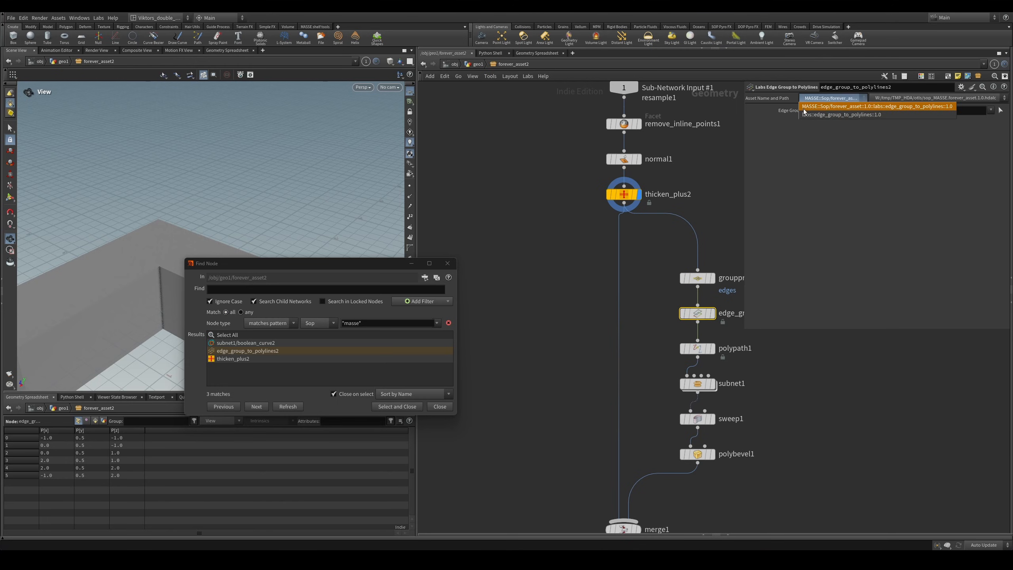
click(269, 359)
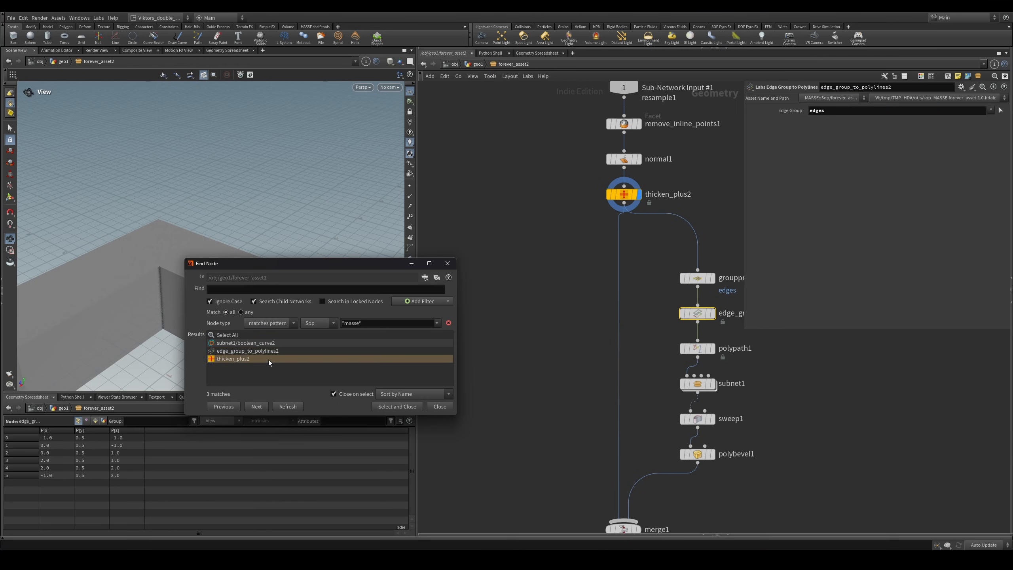
- Go through the thicken_plus2, boolean_curve2 and edge_group_to_polylines2 search results to examine each node, ending on edge_group_to_polylines2
click(277, 351)
click(282, 342)
click(280, 350)
click(274, 359)
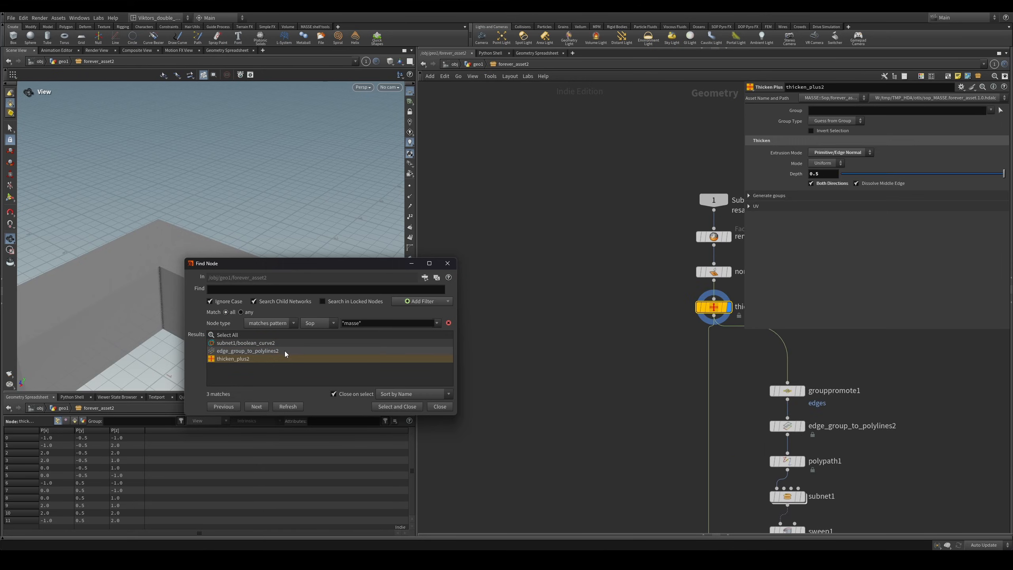
click(285, 342)
click(288, 350)
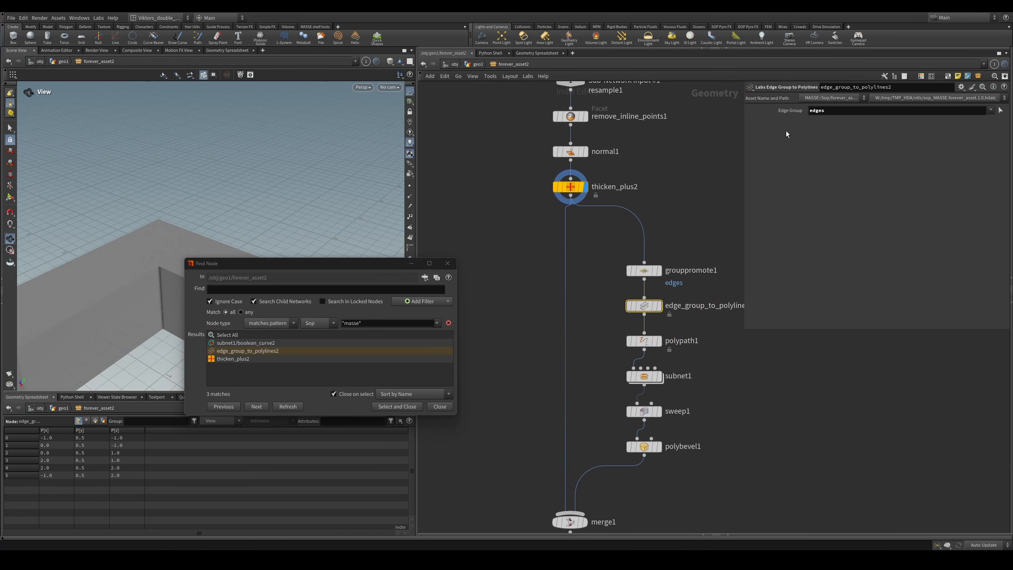
- Switch thicken_plus2 to the MASSE::thicken_plus::1.0 definition stored outside forever_asset
click(634, 184)
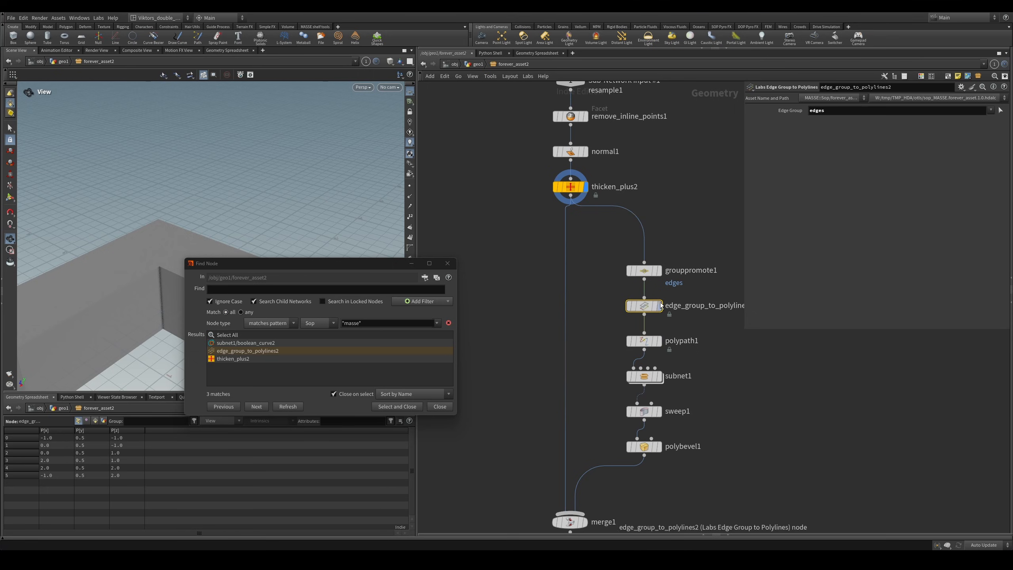
click(857, 101)
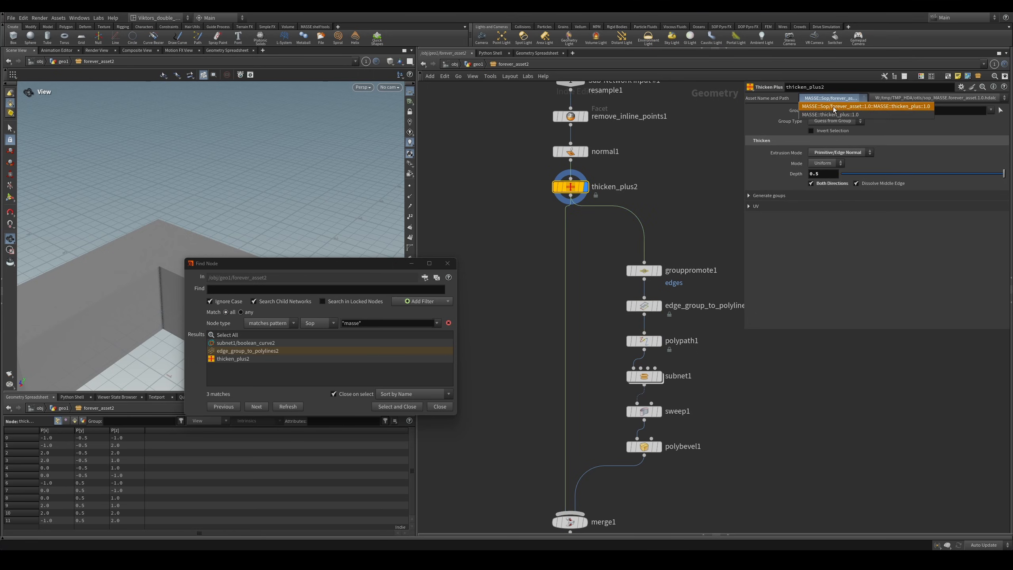
click(835, 120)
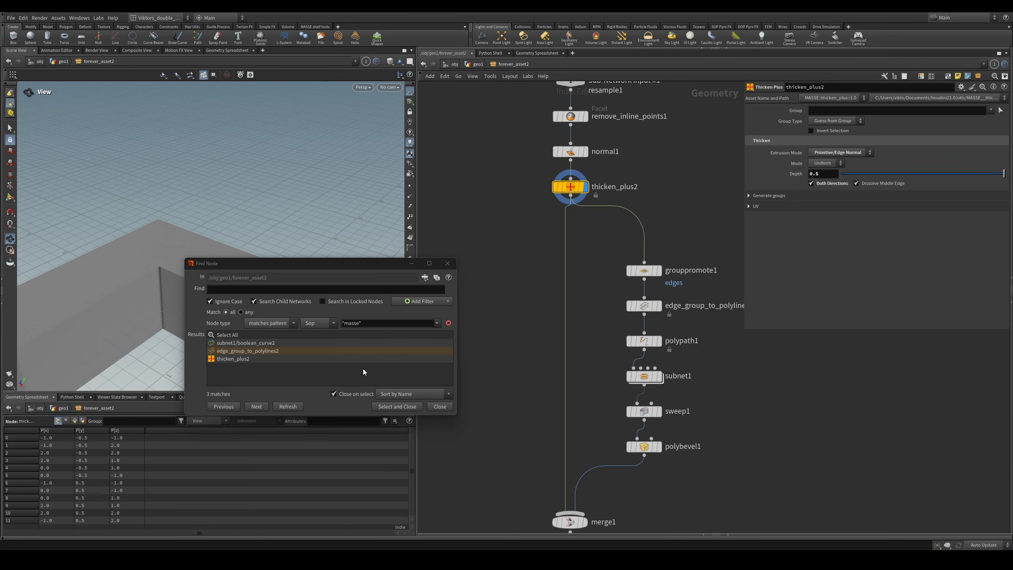
- Switch edge_group_to_polylines2 to the external labs::edge_group_to_polylines::1.0 definition
click(646, 341)
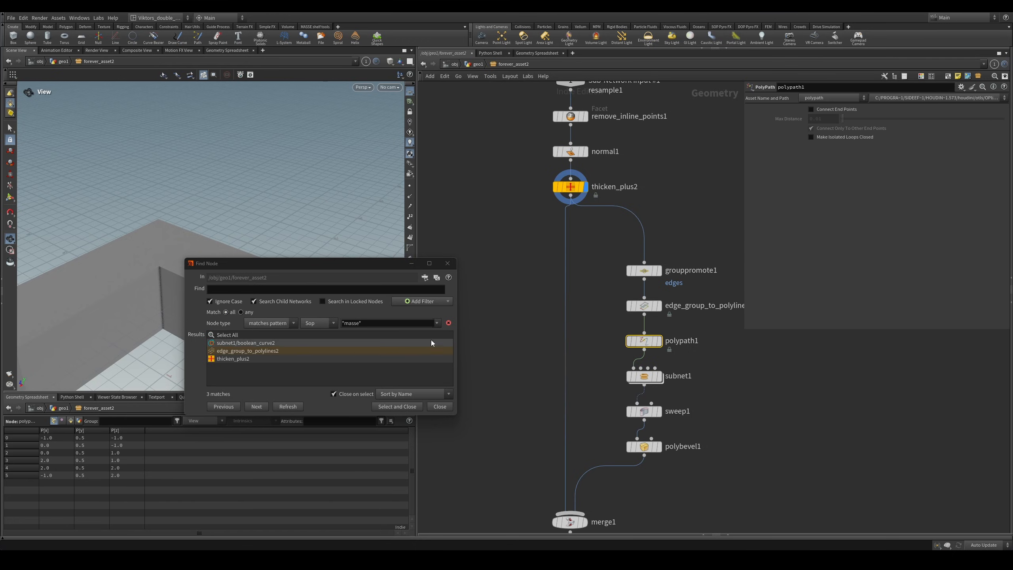
key(Up)
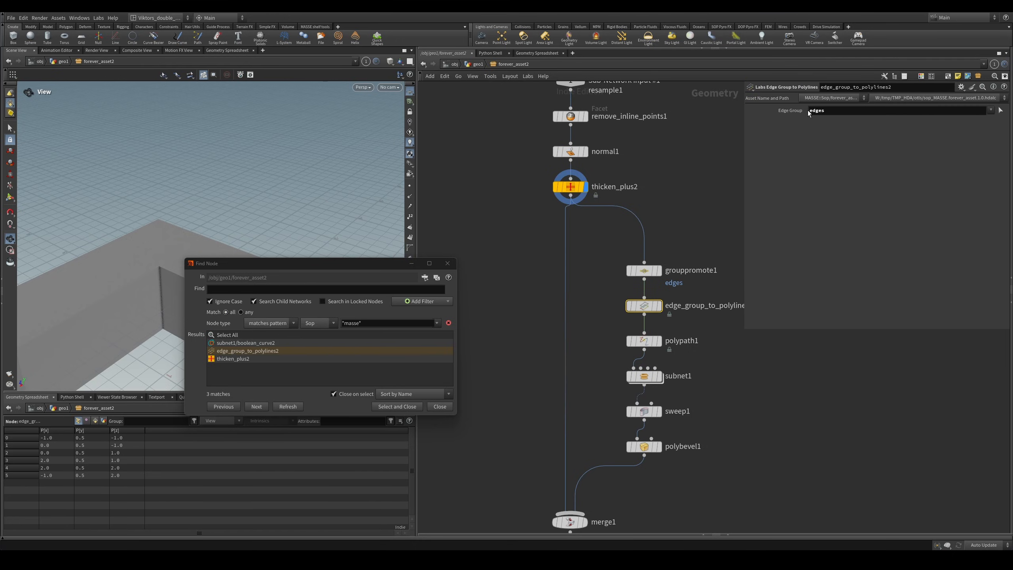
click(830, 97)
click(829, 114)
- Inside subnet1, switch boolean_curve2 to the external labs::boolean_curve::1.0 definition, and return to the forever_asset2 level
double_click(655, 380)
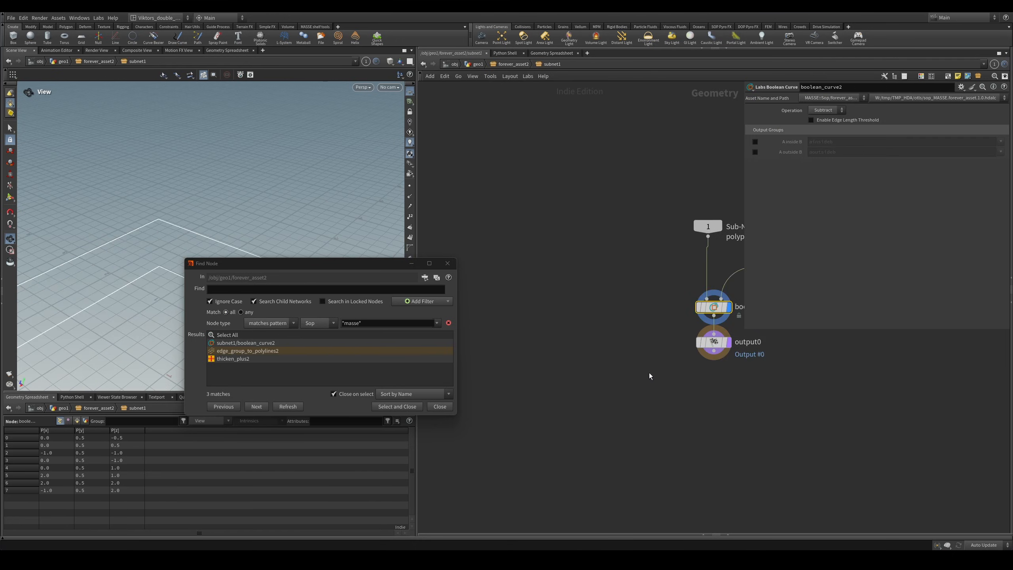
click(830, 106)
click(514, 64)
- Rerun the "*masse*" node type search and examine the thicken_plus2 result in the network
drag(374, 323, 339, 324)
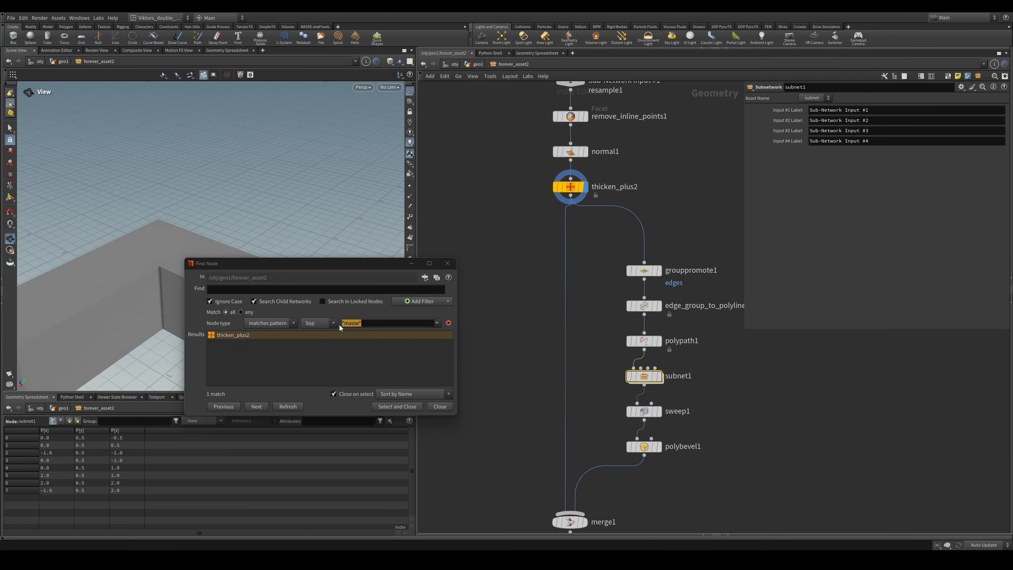
click(383, 348)
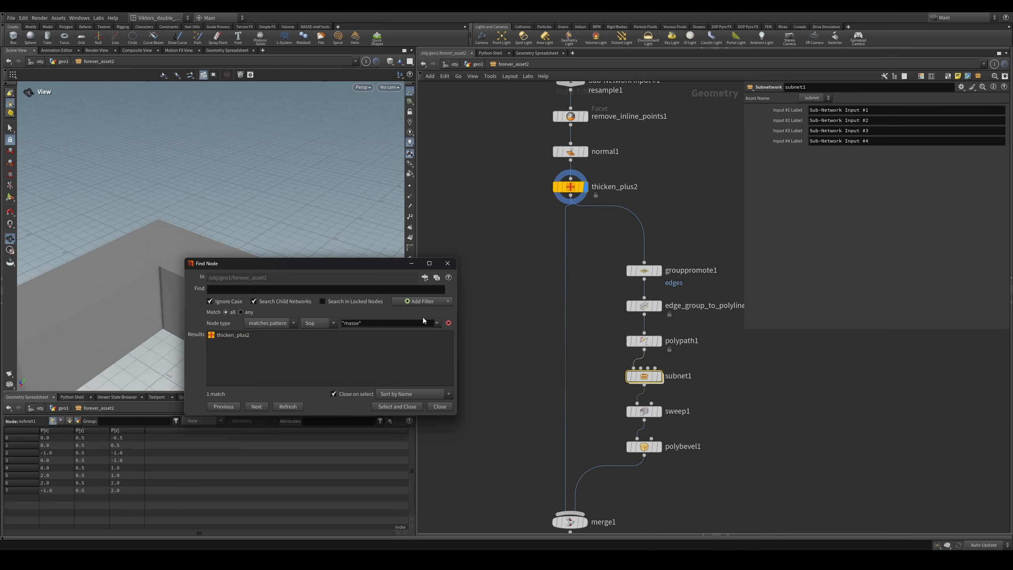
click(272, 337)
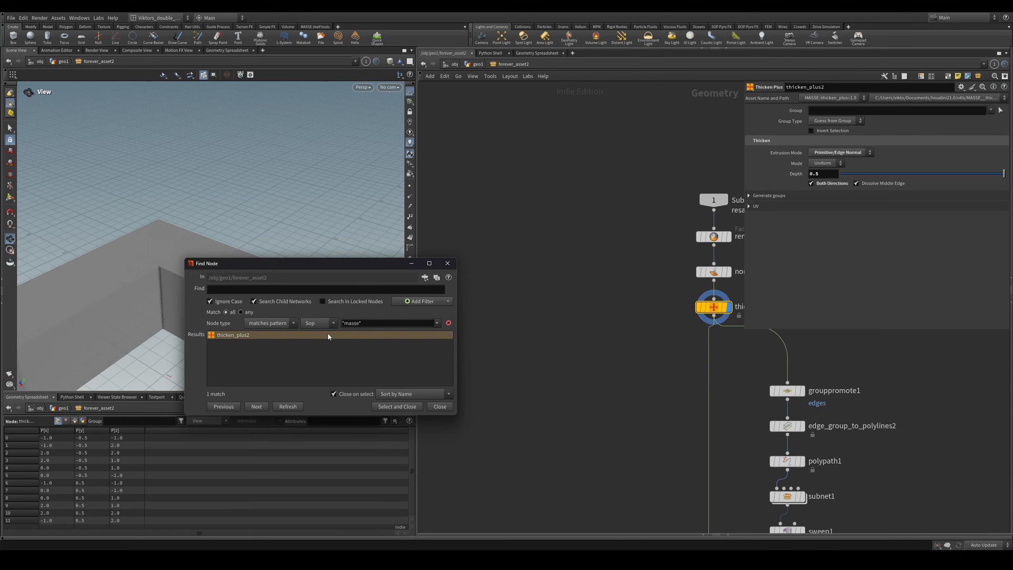
middle_drag(636, 314, 603, 315)
drag(632, 319, 695, 351)
middle_drag(716, 361, 655, 365)
drag(655, 365, 598, 297)
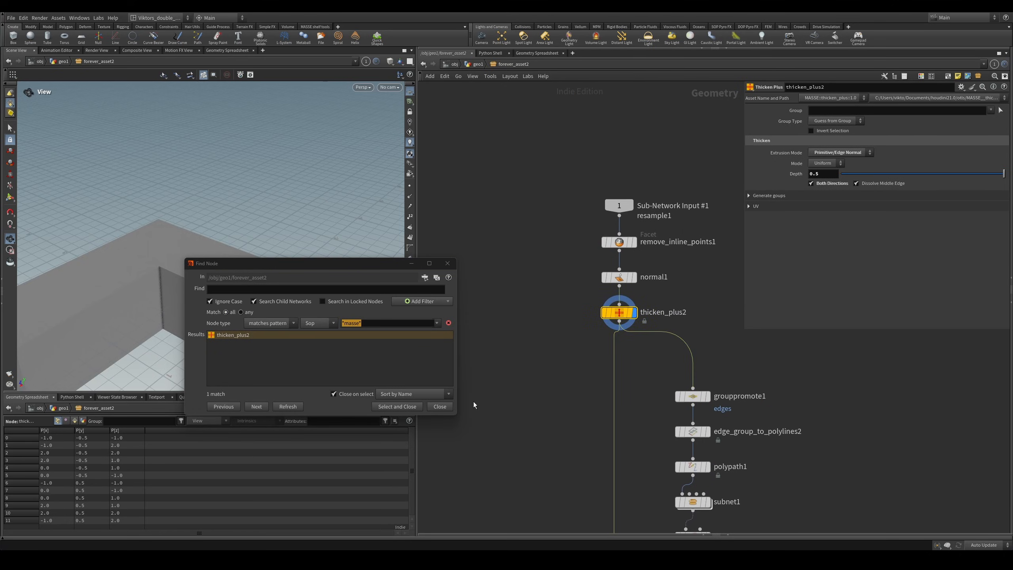
- Switch edge_group_to_polylines2 to the embedded MASSE::Sop/forever_asset::1.0::labs::edge_group_to_polylines::1.0 definition
middle_drag(754, 485, 707, 386)
click(646, 369)
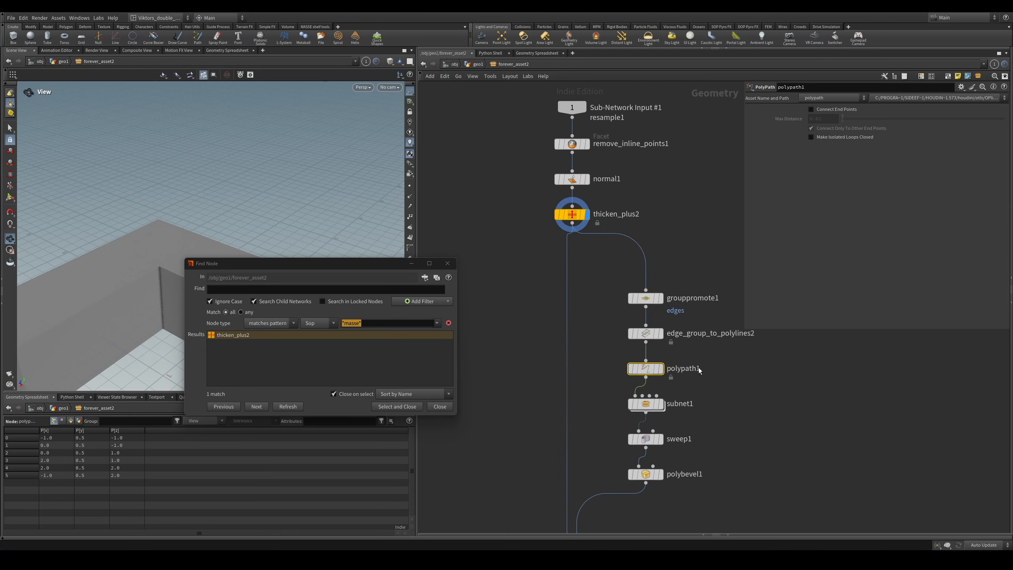
click(696, 333)
click(827, 101)
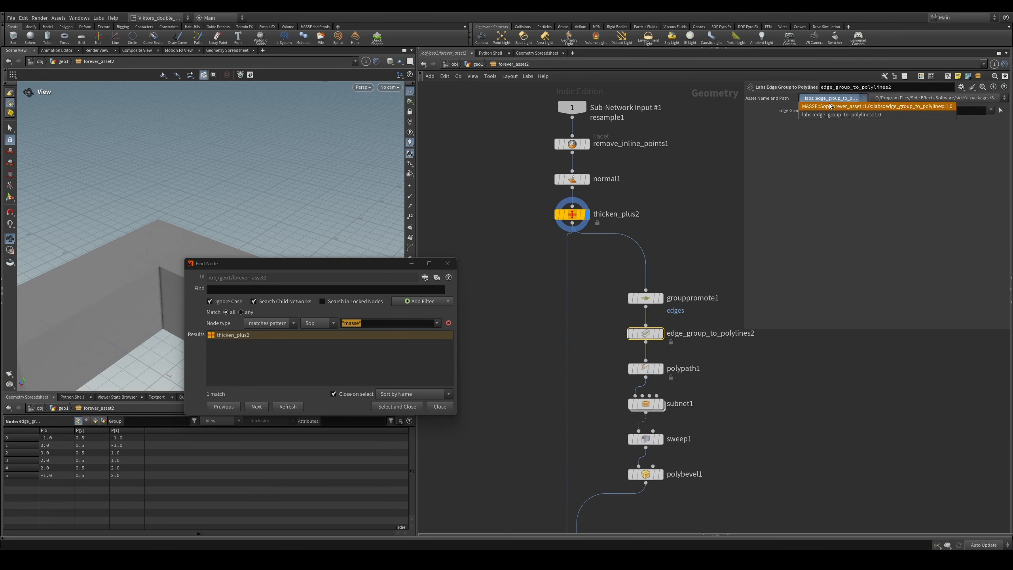
click(829, 103)
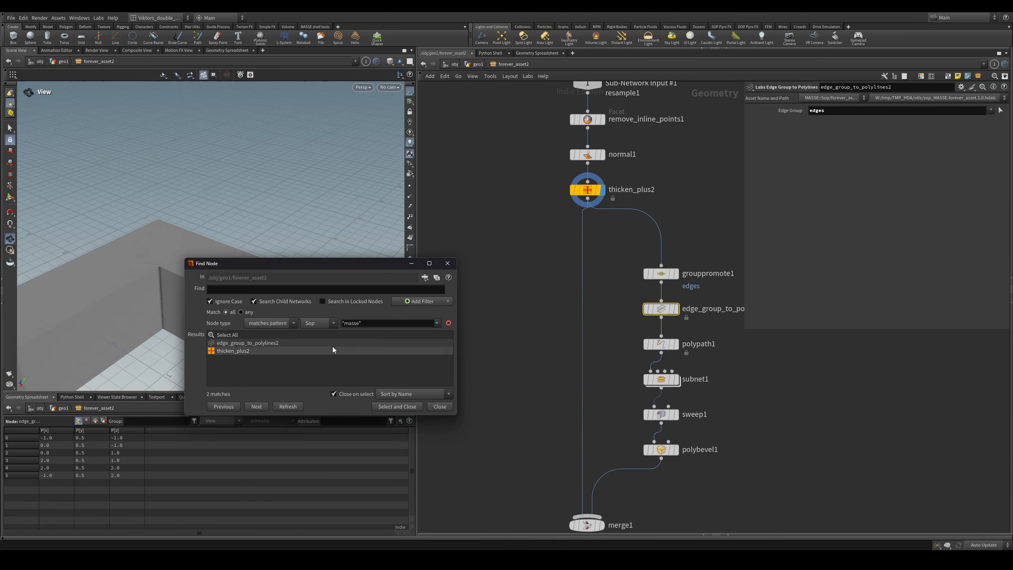
- Inside subnet1, switch boolean_curve2 to the definition embedded in forever_asset
double_click(660, 379)
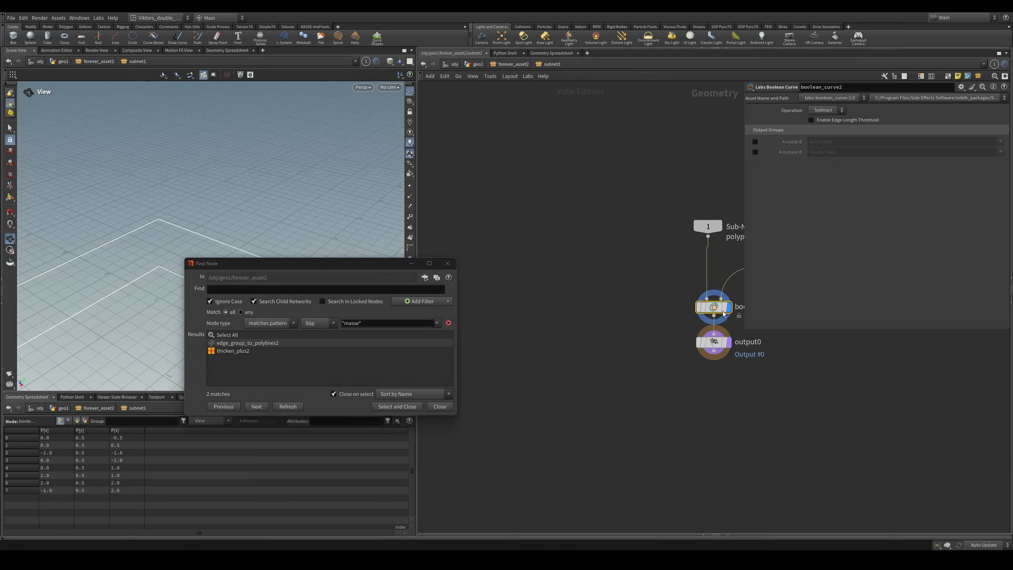
click(827, 99)
click(845, 114)
- Go through the refreshed "*masse*" results for all three nodes, and examine the branch from grouppromote1 to polybevel1
click(397, 358)
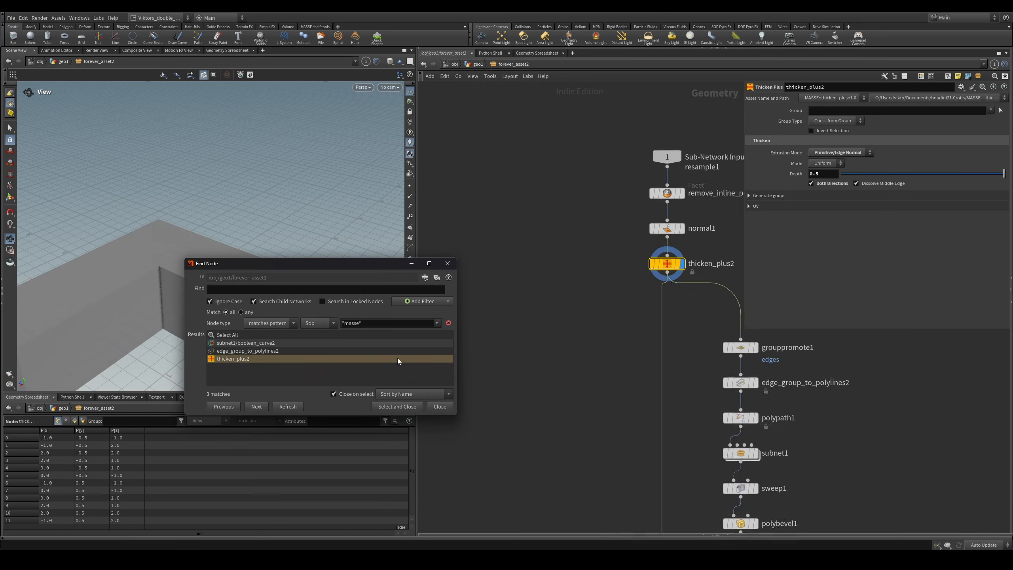
click(281, 343)
click(296, 349)
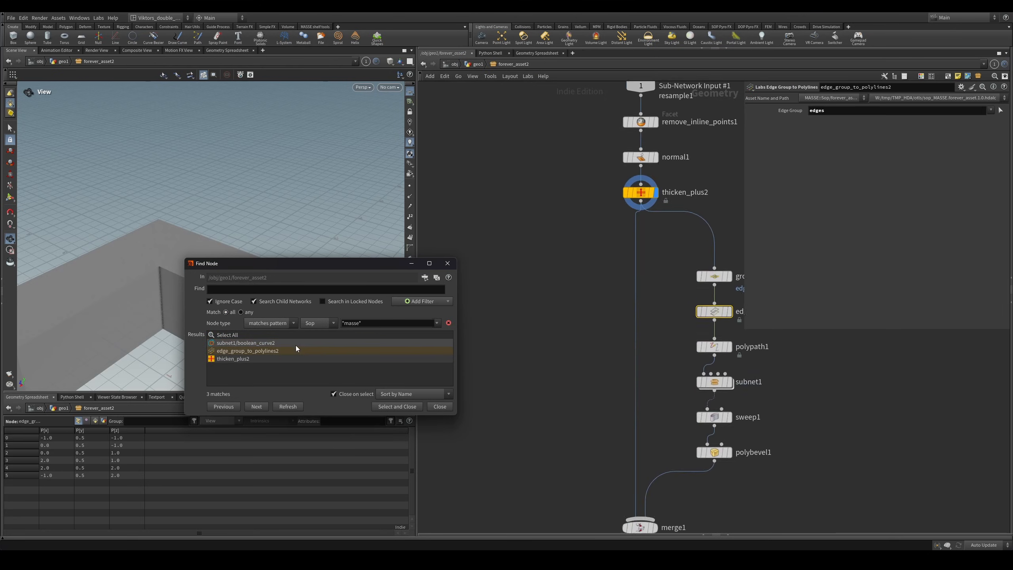
click(295, 344)
click(293, 351)
click(284, 361)
click(286, 344)
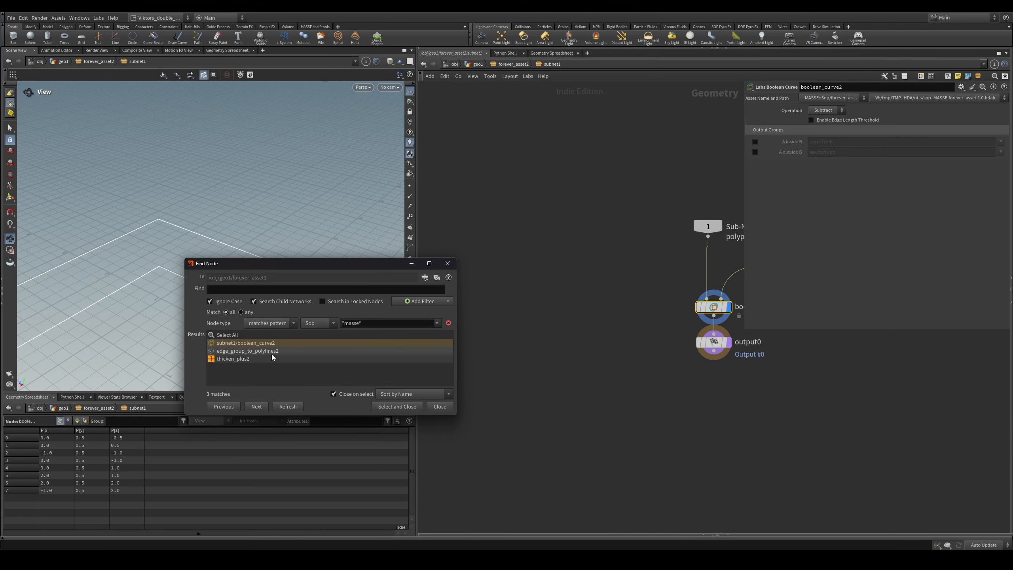
click(271, 353)
middle_drag(627, 343, 548, 302)
drag(713, 172, 616, 437)
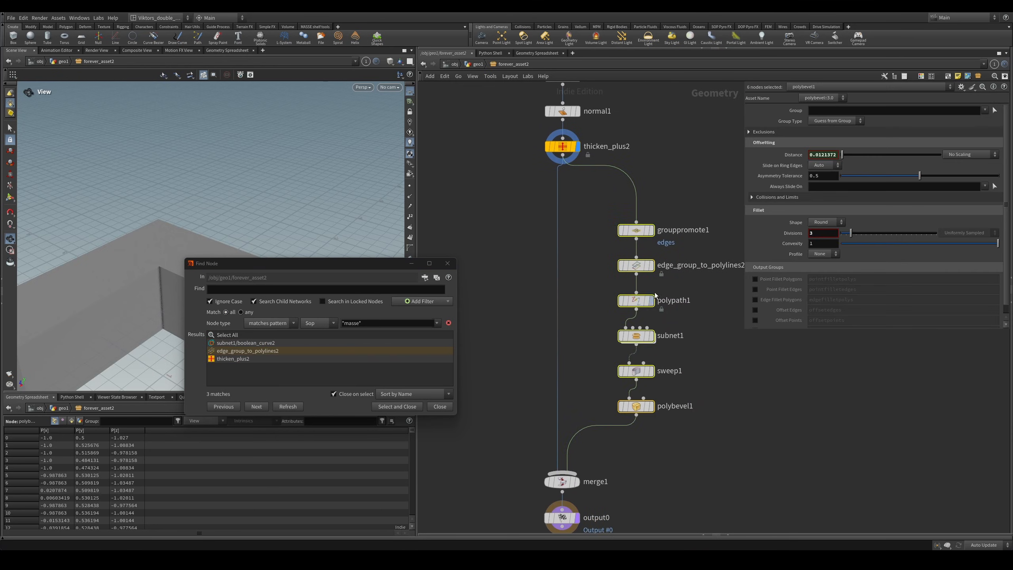
- Select thicken_plus2 from the search results and check its available asset definitions, keeping the external one
click(343, 357)
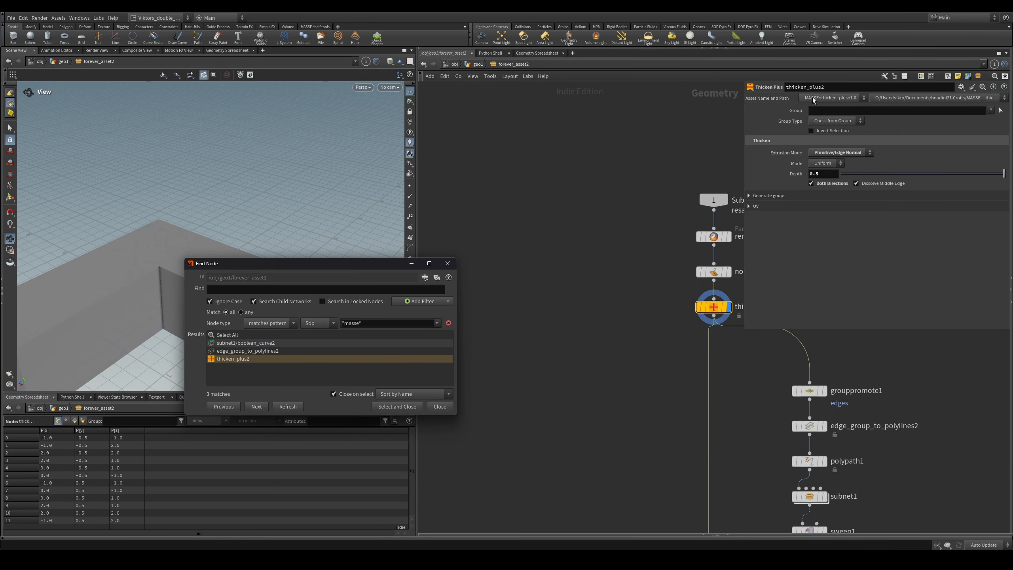
click(840, 99)
click(581, 179)
- Display the output0 node at the end of the forever_asset2 network
scroll(602, 328, down, 3)
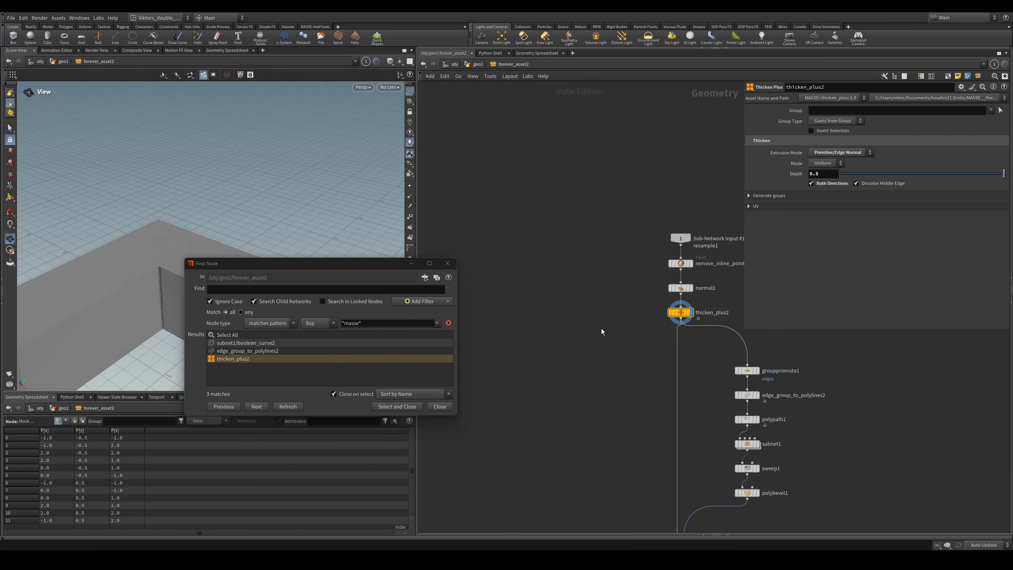
middle_drag(619, 389, 578, 311)
middle_drag(576, 358, 571, 344)
drag(703, 491, 632, 448)
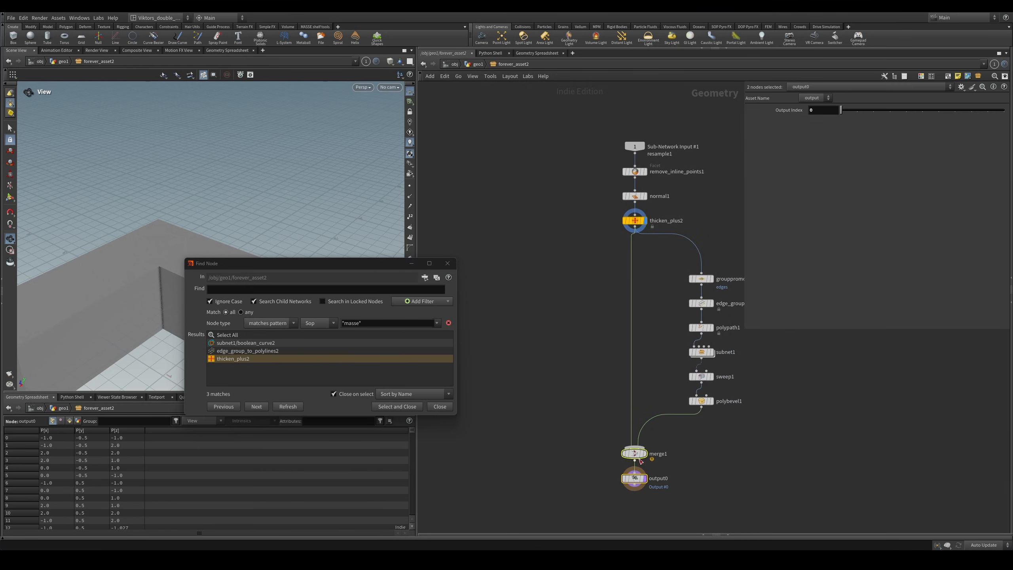
middle_drag(706, 518, 689, 438)
click(609, 395)
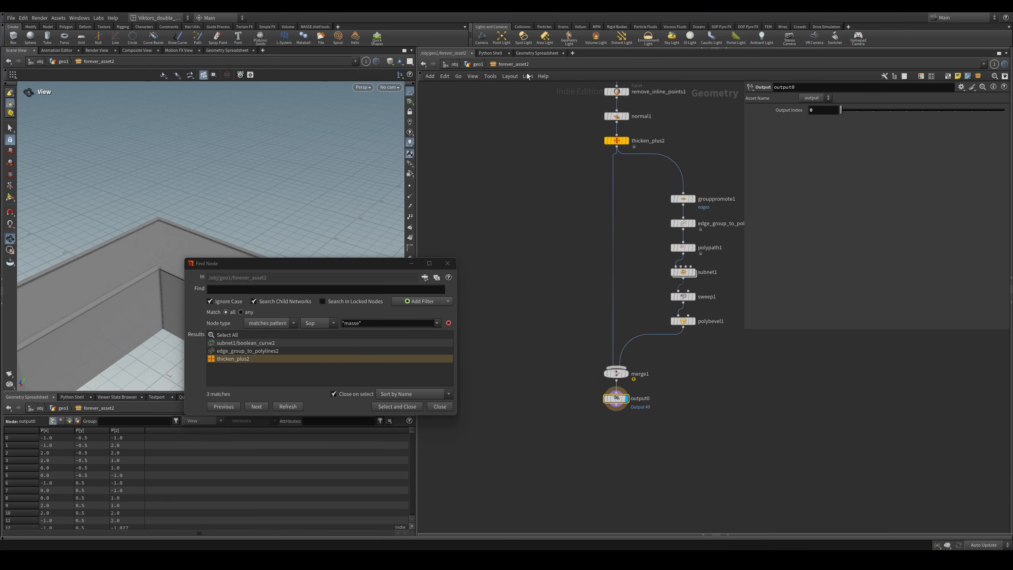
- Go up to the geo1 level, clear the node type search pattern and close the node search
key(u)
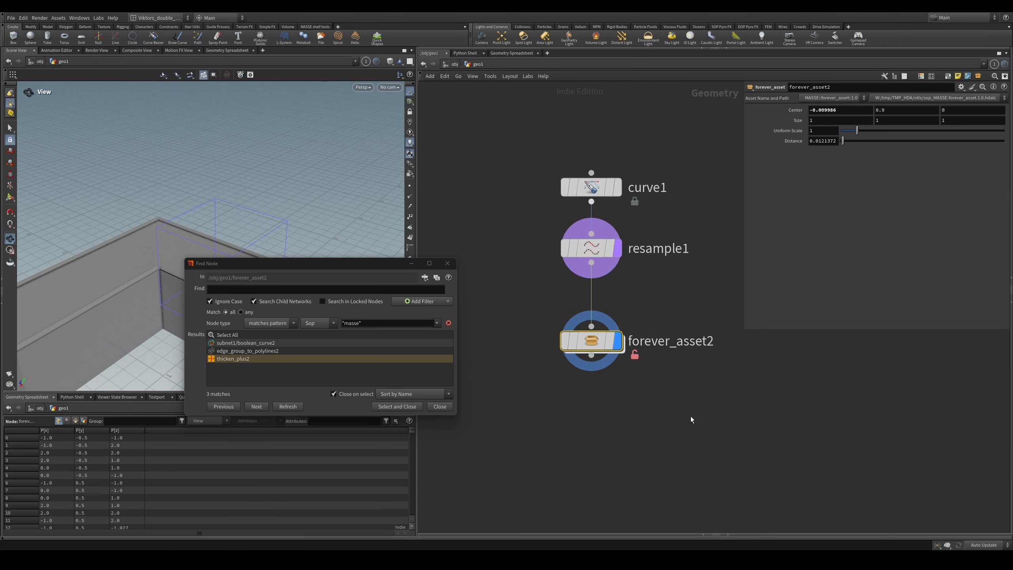
click(384, 319)
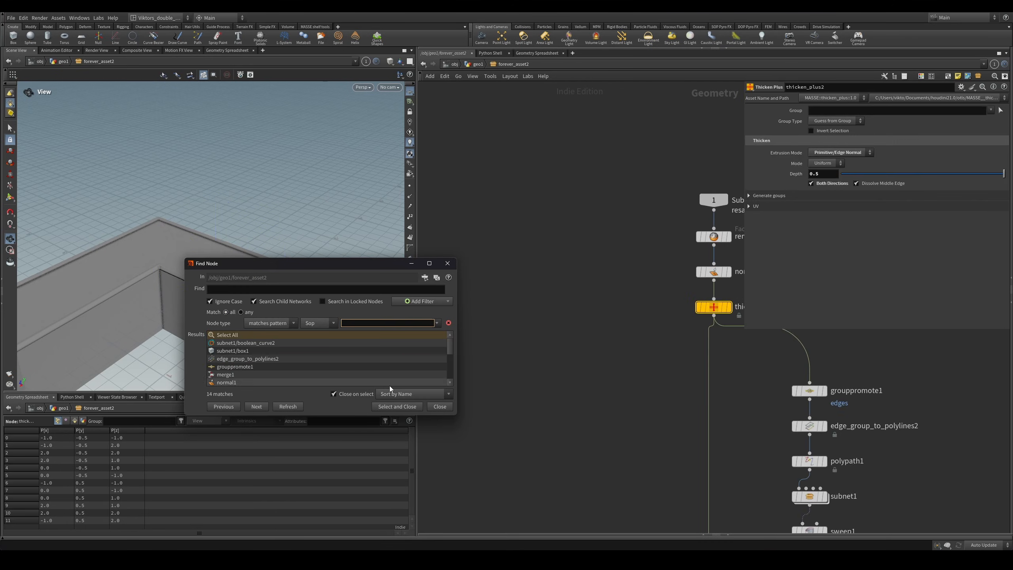
click(447, 263)
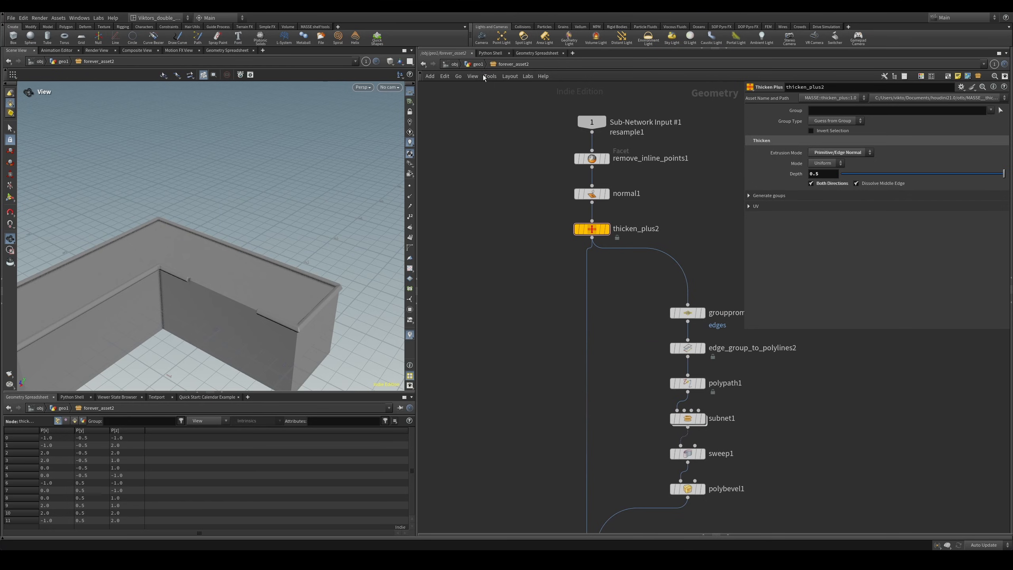
- From the geo1 level, save forever_asset2's node type and lock the node by matching its current definition
key(u)
right_click(598, 339)
click(621, 493)
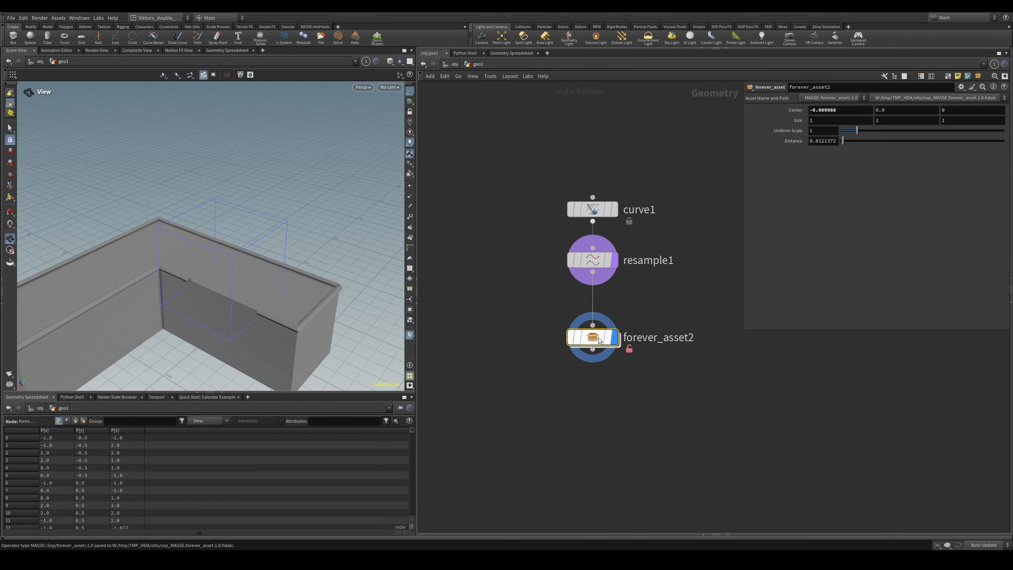
right_click(599, 339)
click(634, 464)
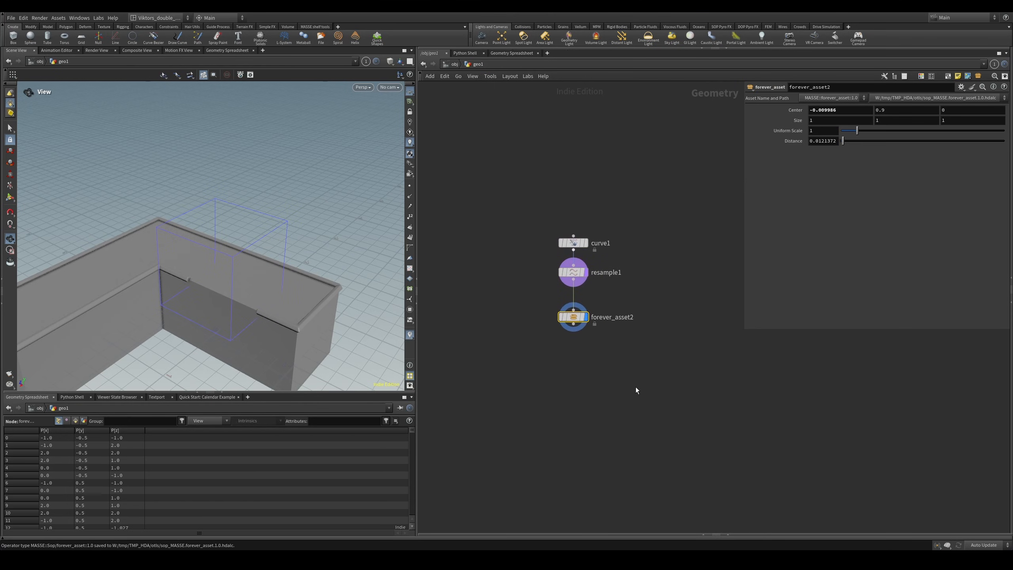
- Lay out curve1, resample1 and forever_asset2 neatly in the geo1 network, and clear the selection
scroll(620, 361, up, 2)
middle_drag(606, 340, 635, 367)
drag(638, 369, 558, 203)
key(l)
click(648, 379)
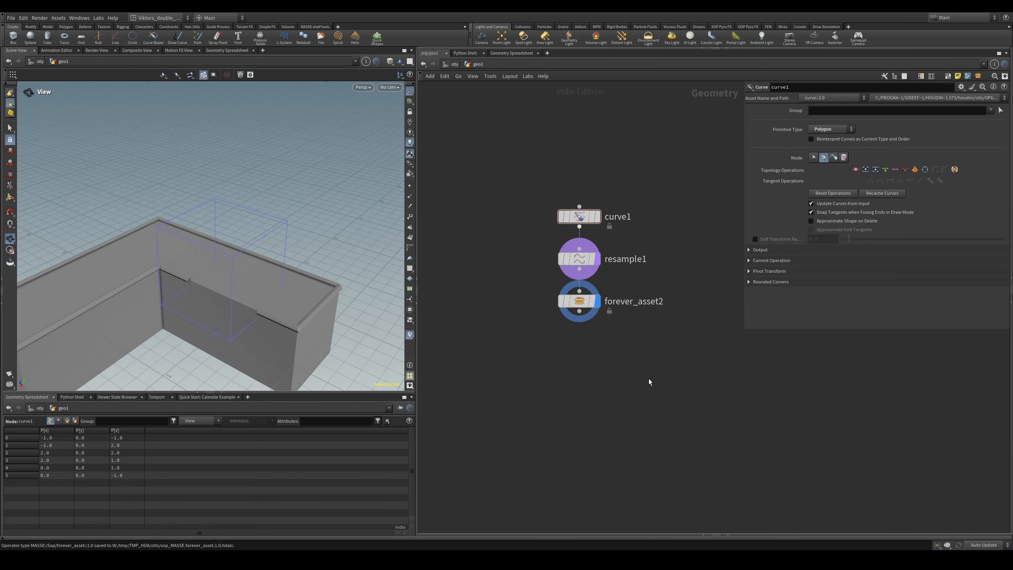